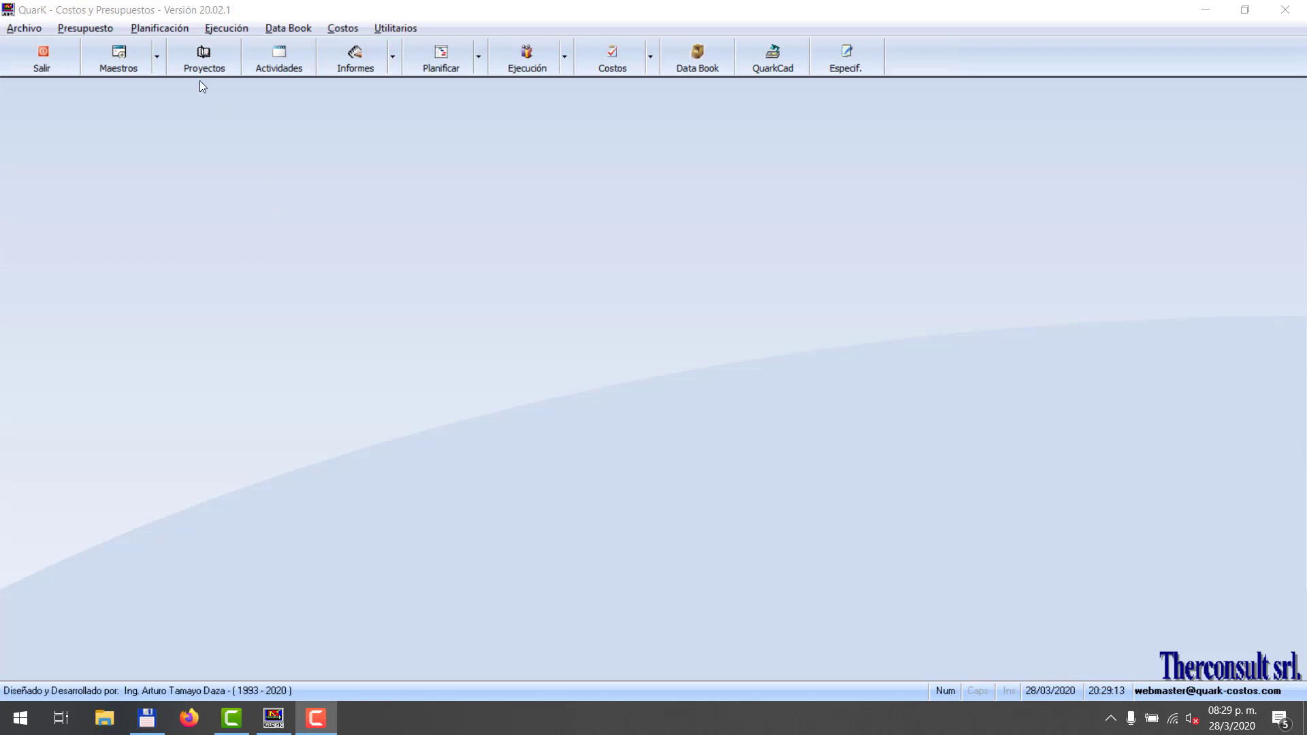
Open the project register (Registro de Proyectos).
left_click(83, 30)
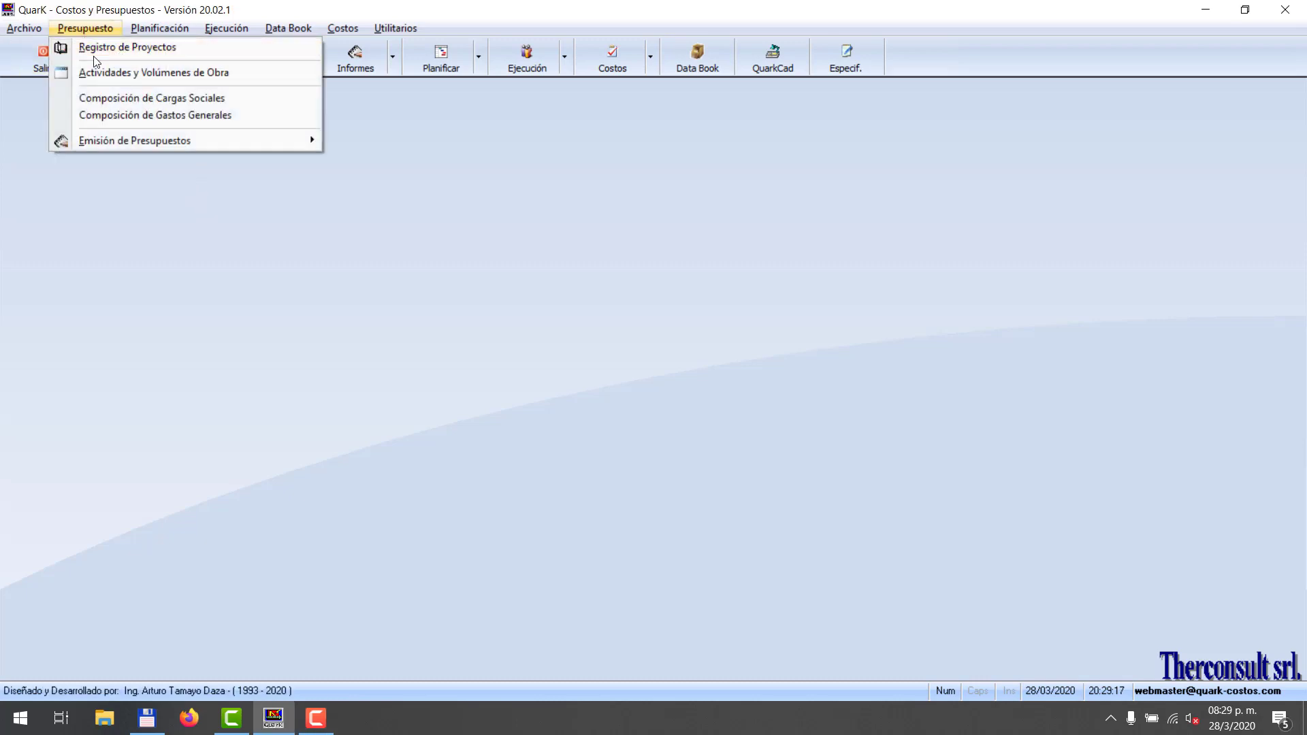
left_click(324, 198)
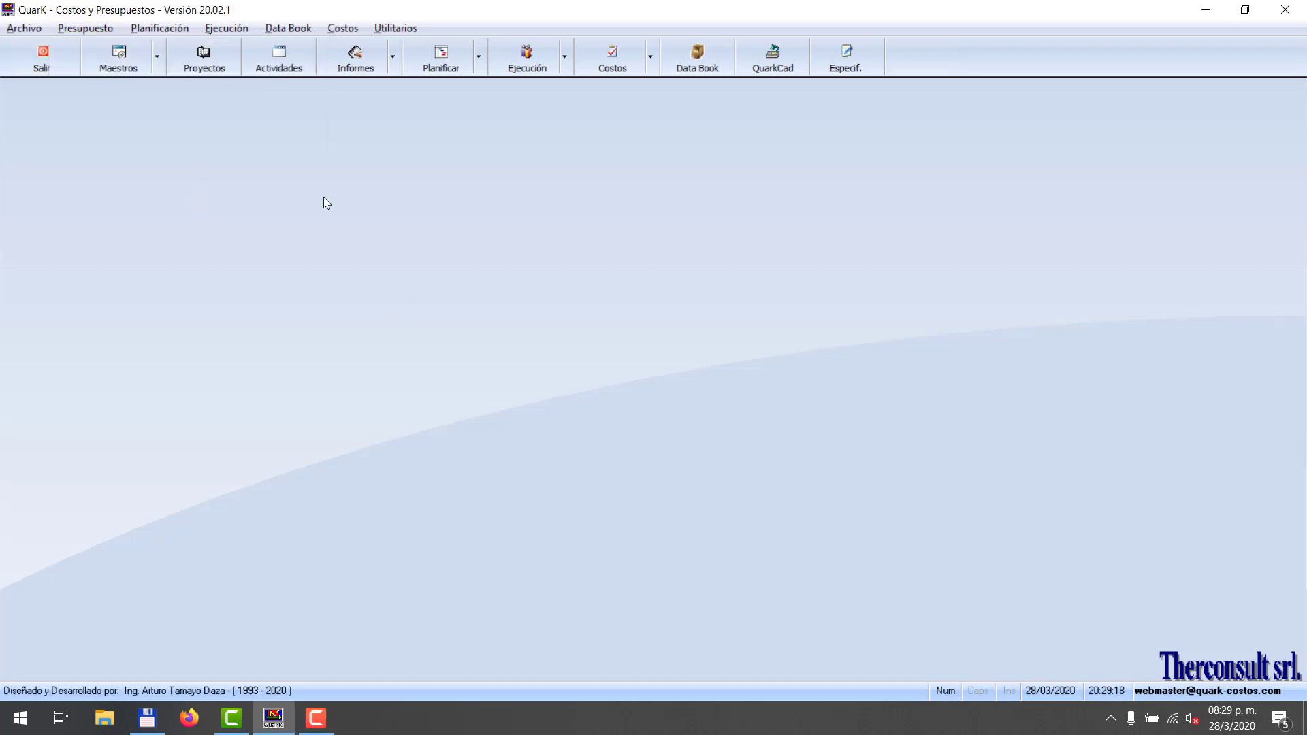
left_click(214, 56)
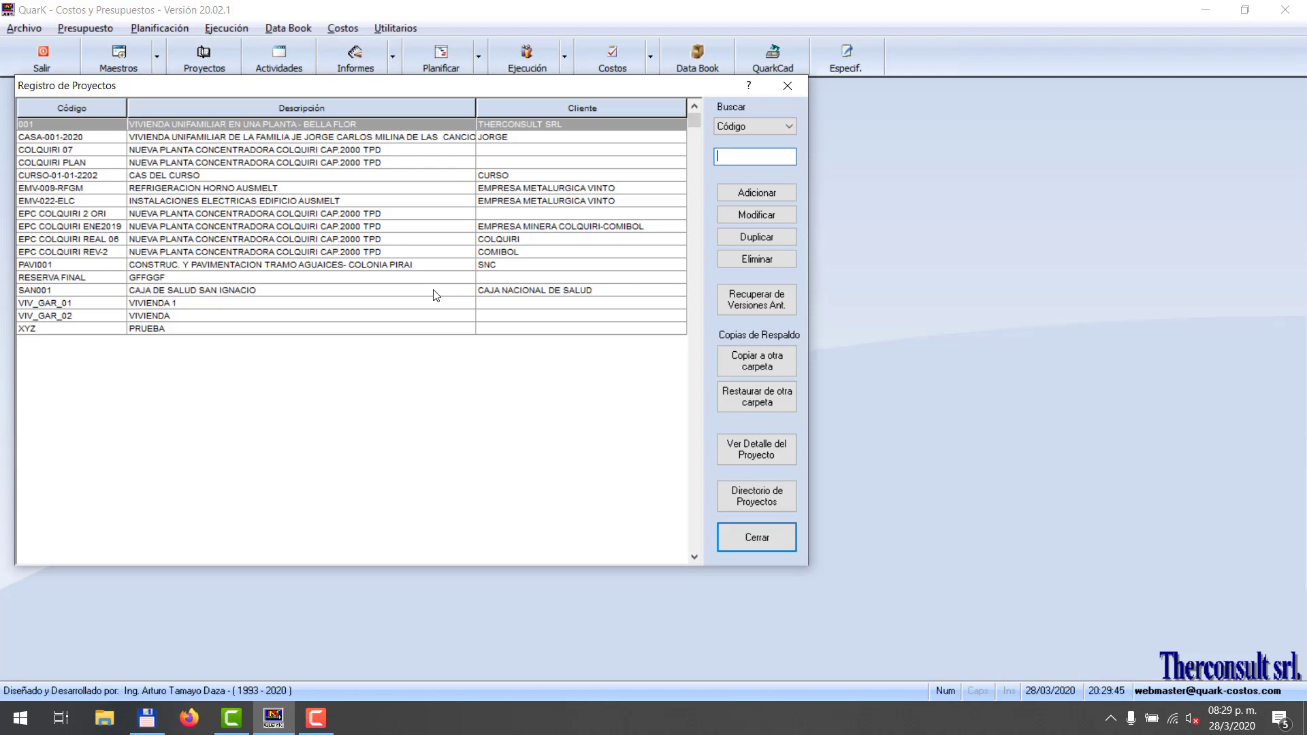
Switch the project list's search order to Descripción and back to Código.
left_click(790, 127)
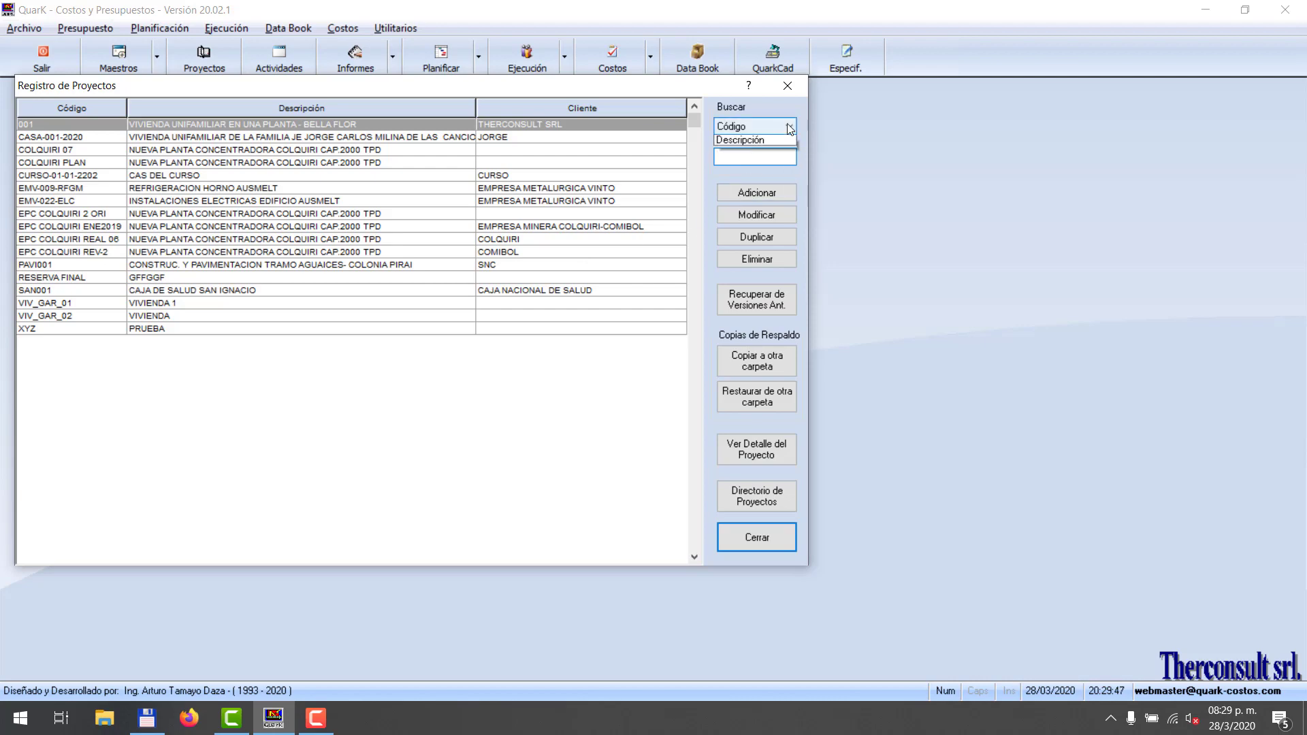
left_click(765, 154)
left_click(781, 126)
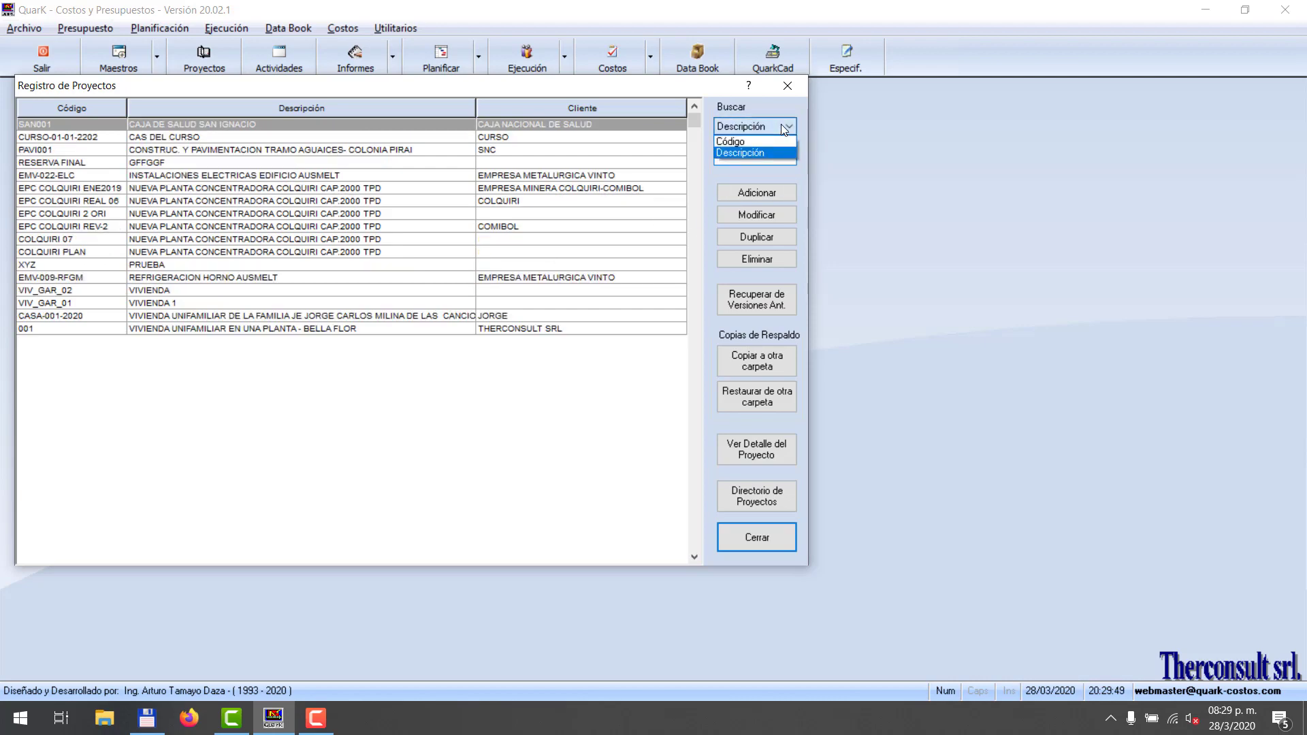
left_click(756, 140)
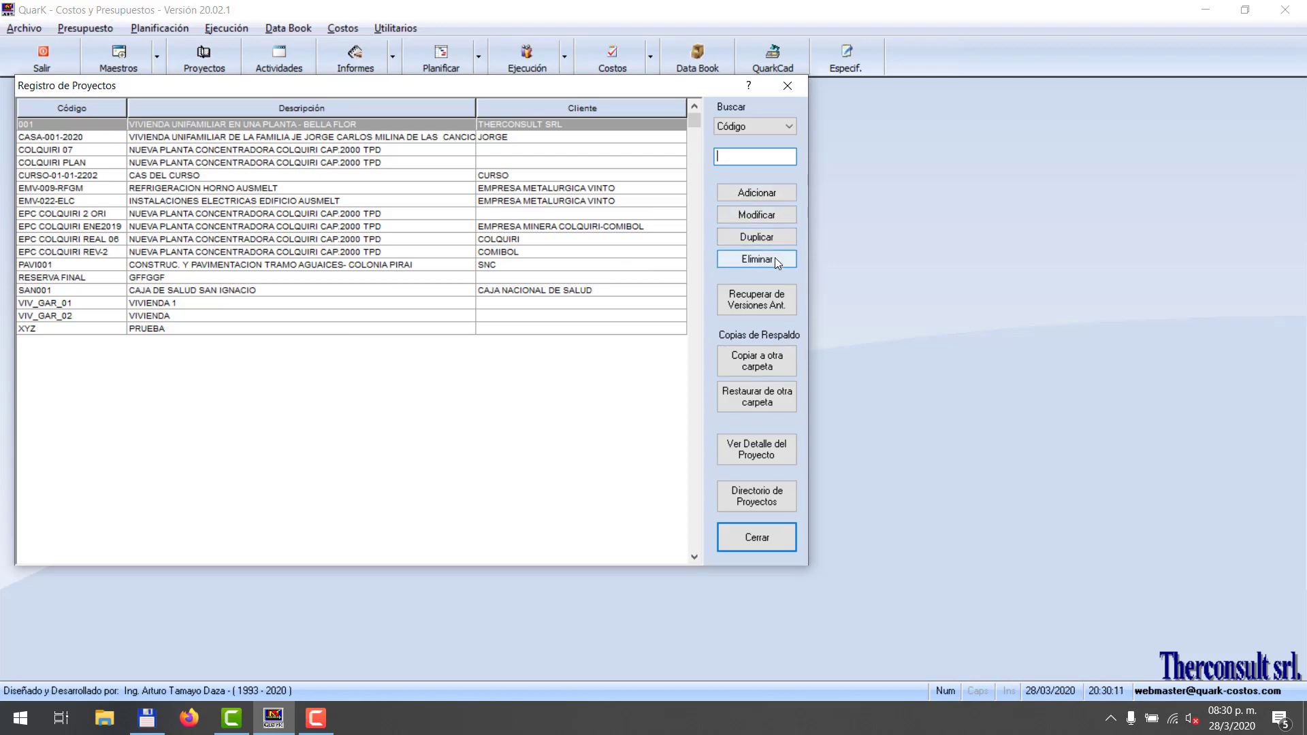
Delete the project CURSO-01-01-2202 from the register and display the full project list again.
left_click(293, 177)
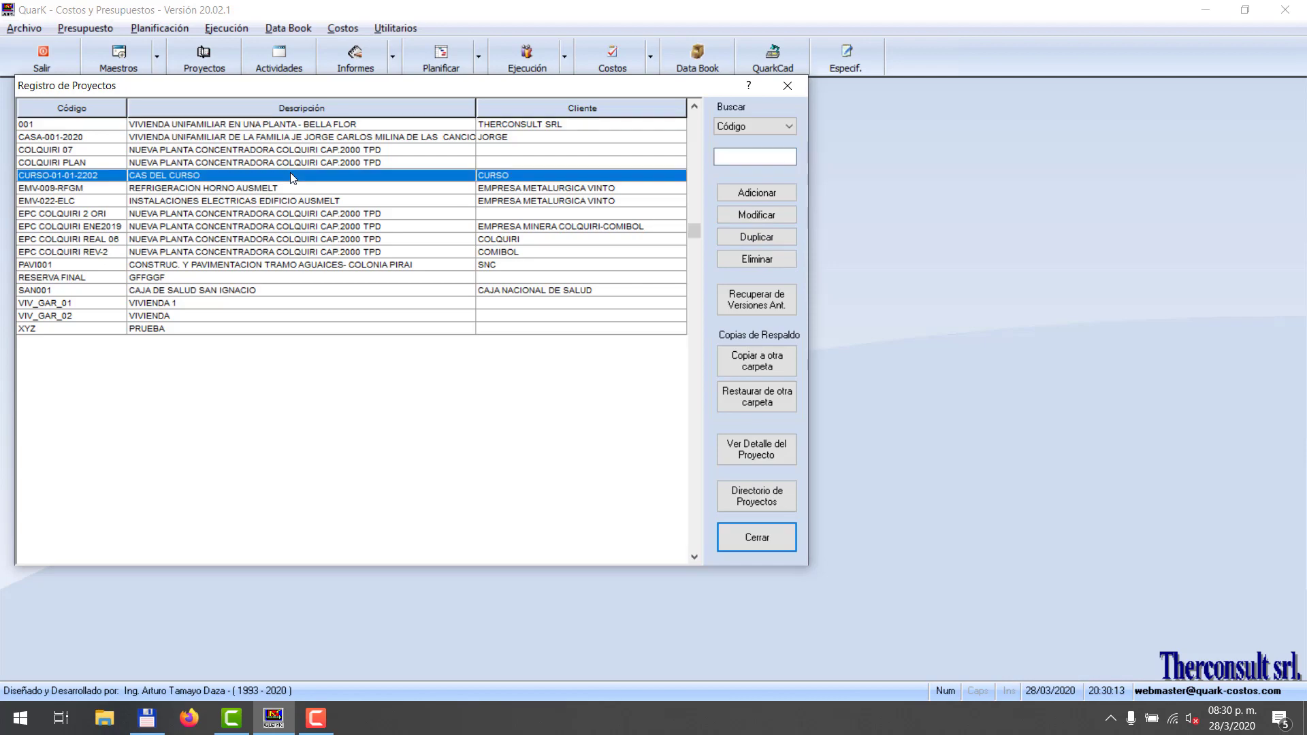
left_click(776, 259)
left_click(652, 416)
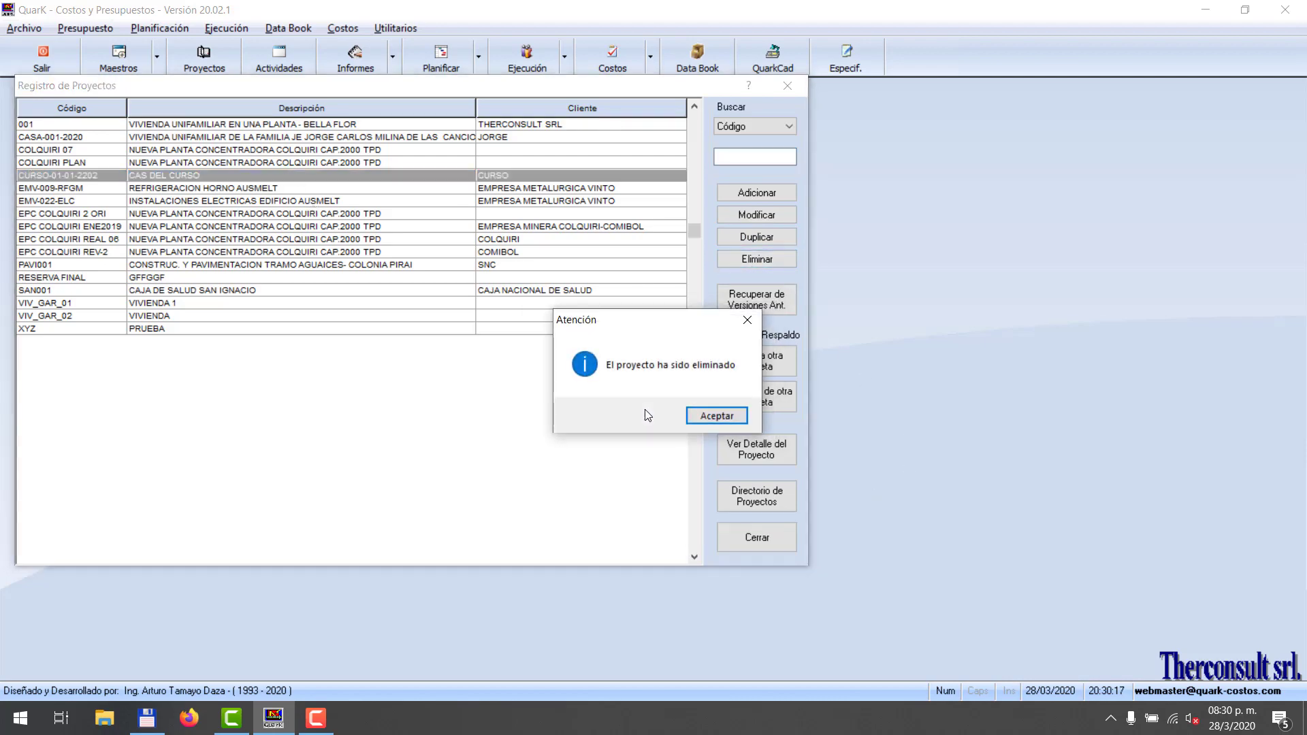
left_click(716, 414)
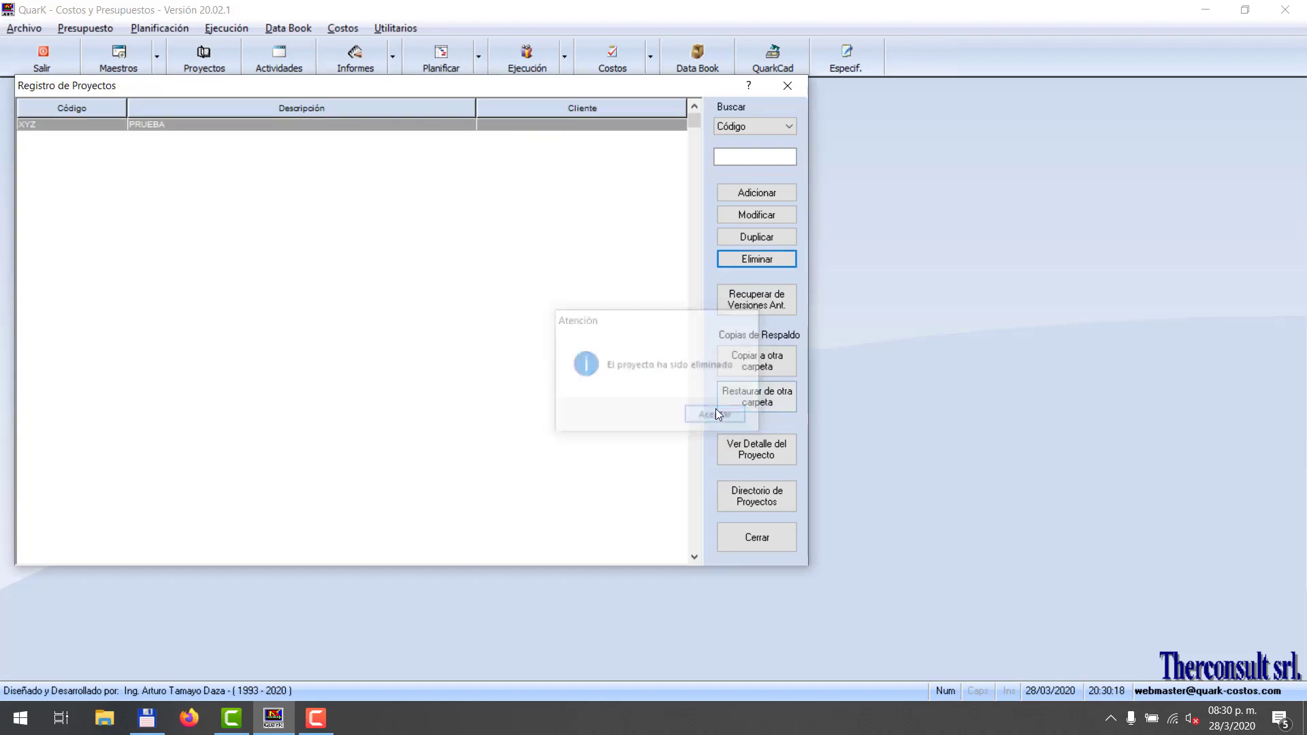
left_click(694, 107)
left_click_drag(694, 107, 693, 107)
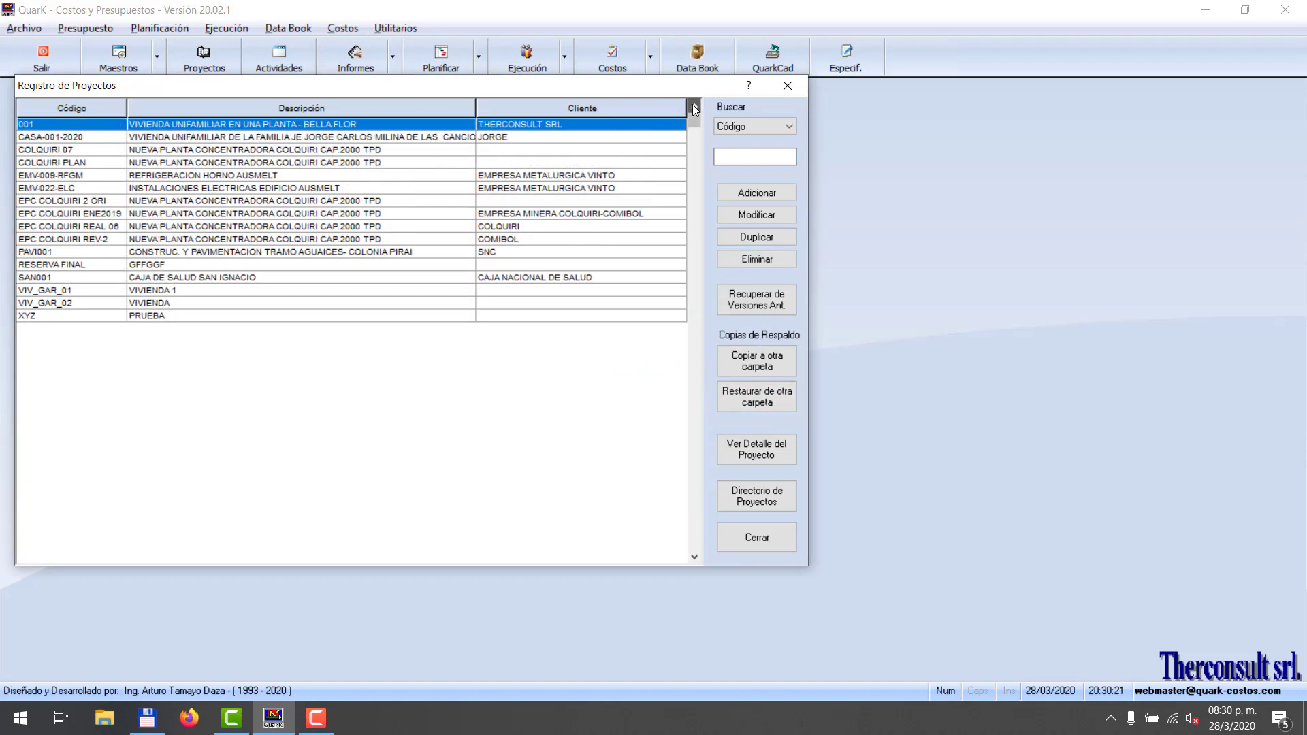
left_click(300, 188)
left_click(306, 215)
left_click(308, 251)
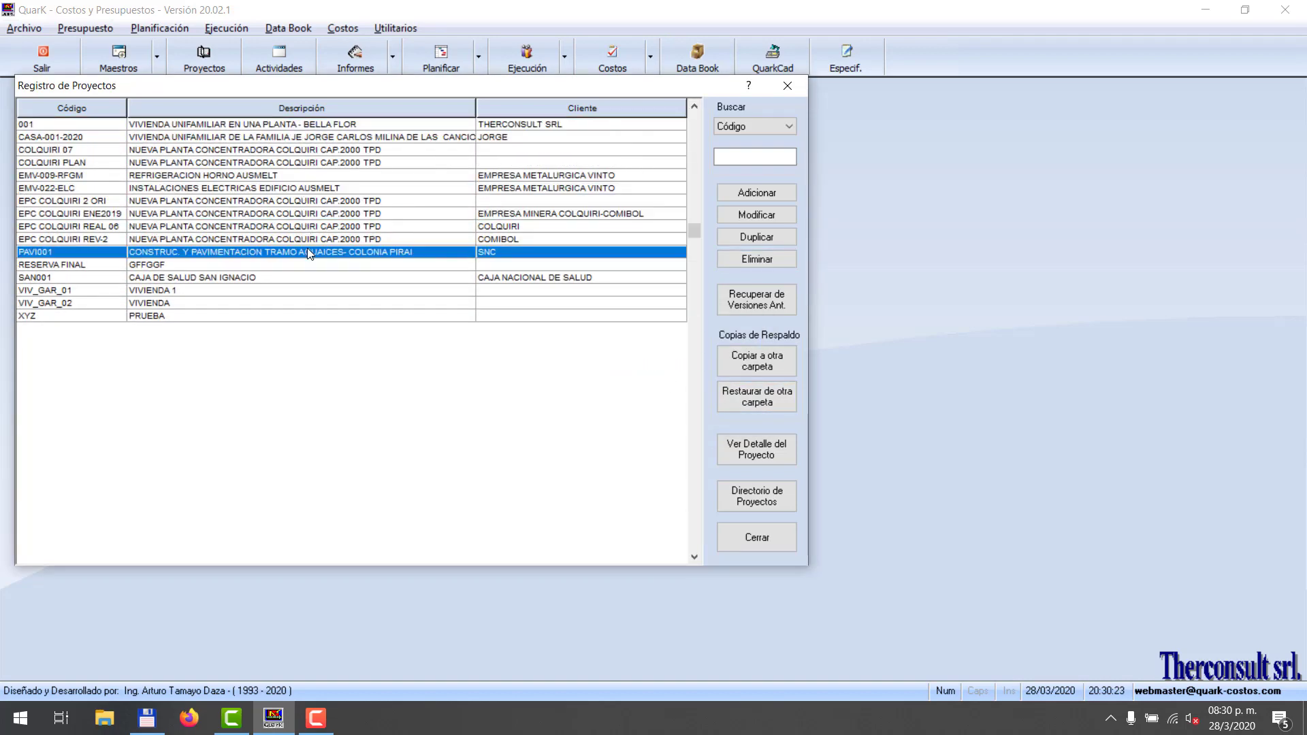
left_click(307, 214)
left_click(307, 187)
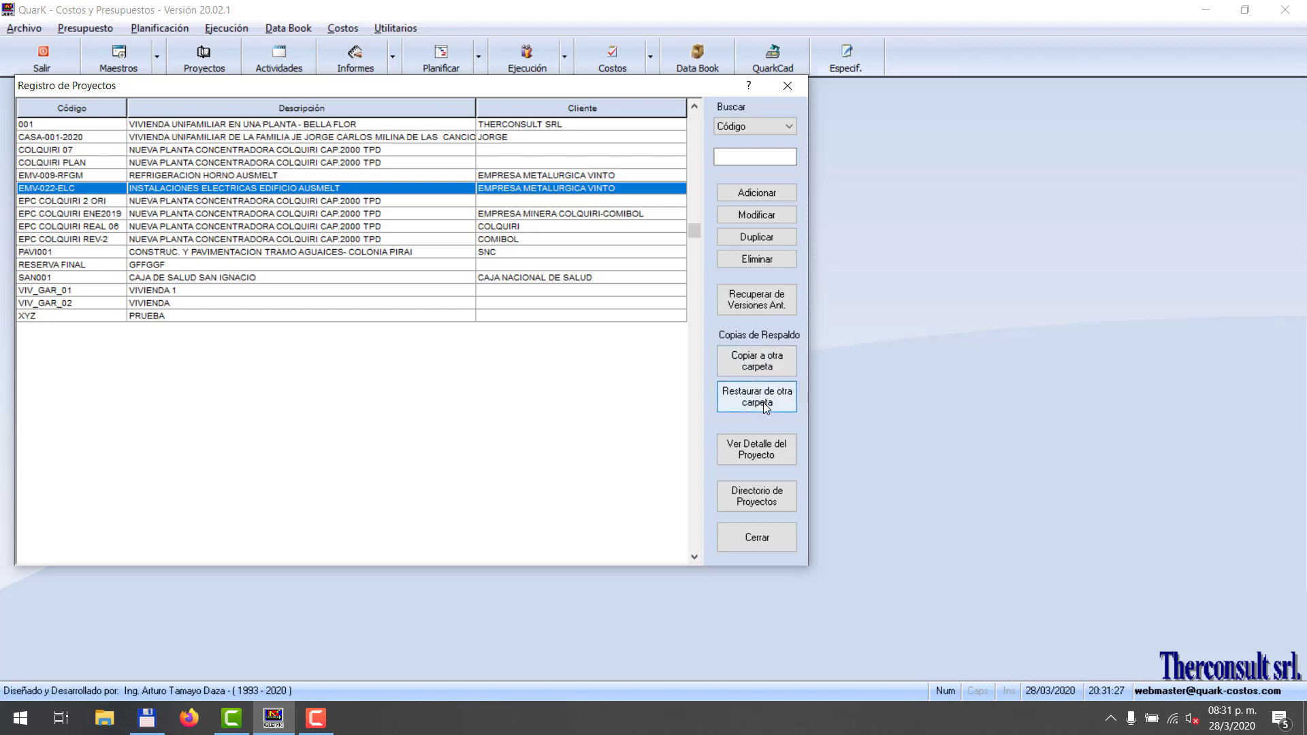
Start a backup copy to another folder, creating a new folder "proyectos" inside D:\bb as the destination project directory.
left_click(770, 362)
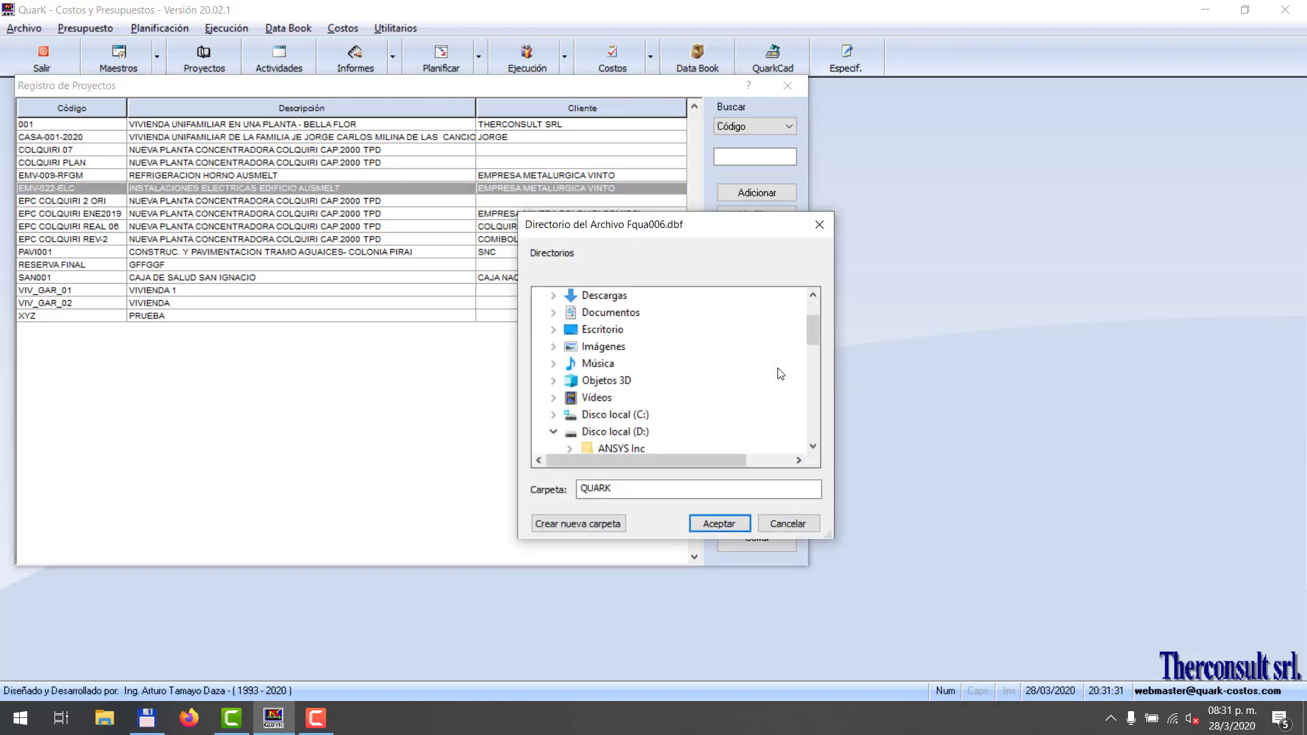
scroll(727, 386, "down", 2)
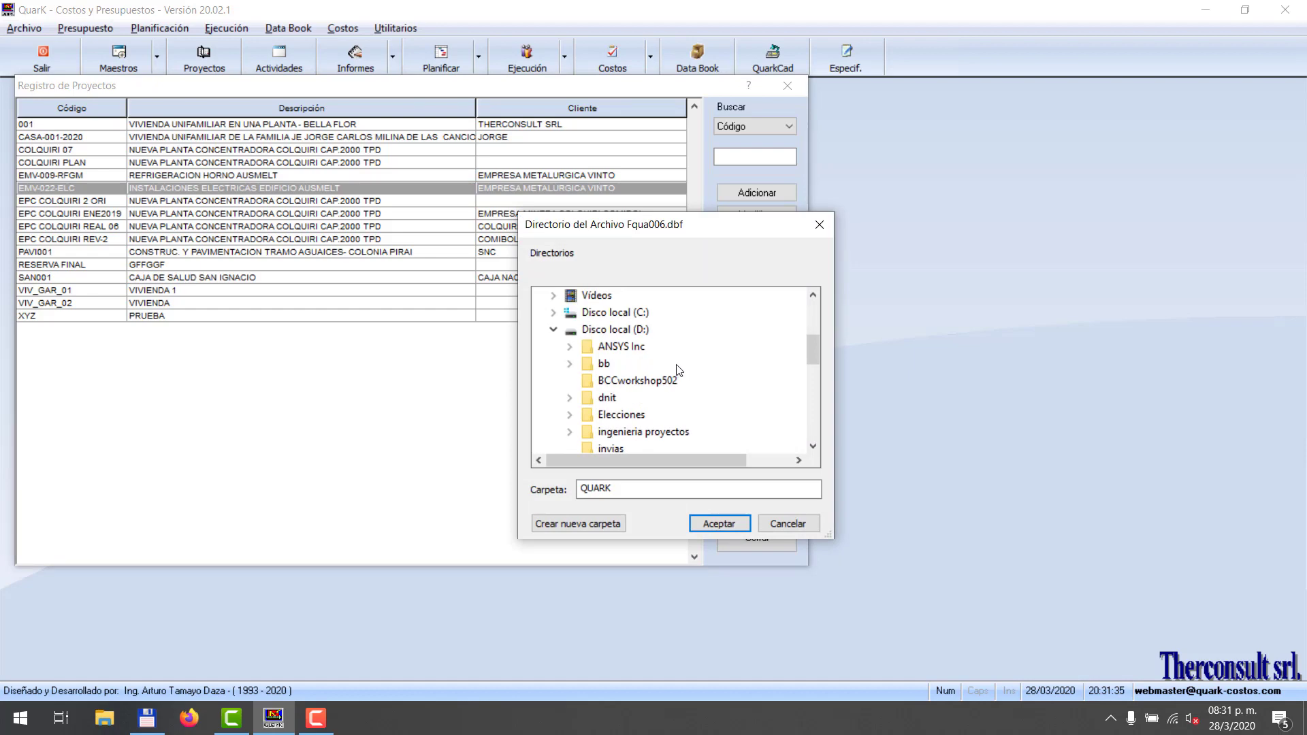
left_click(607, 367)
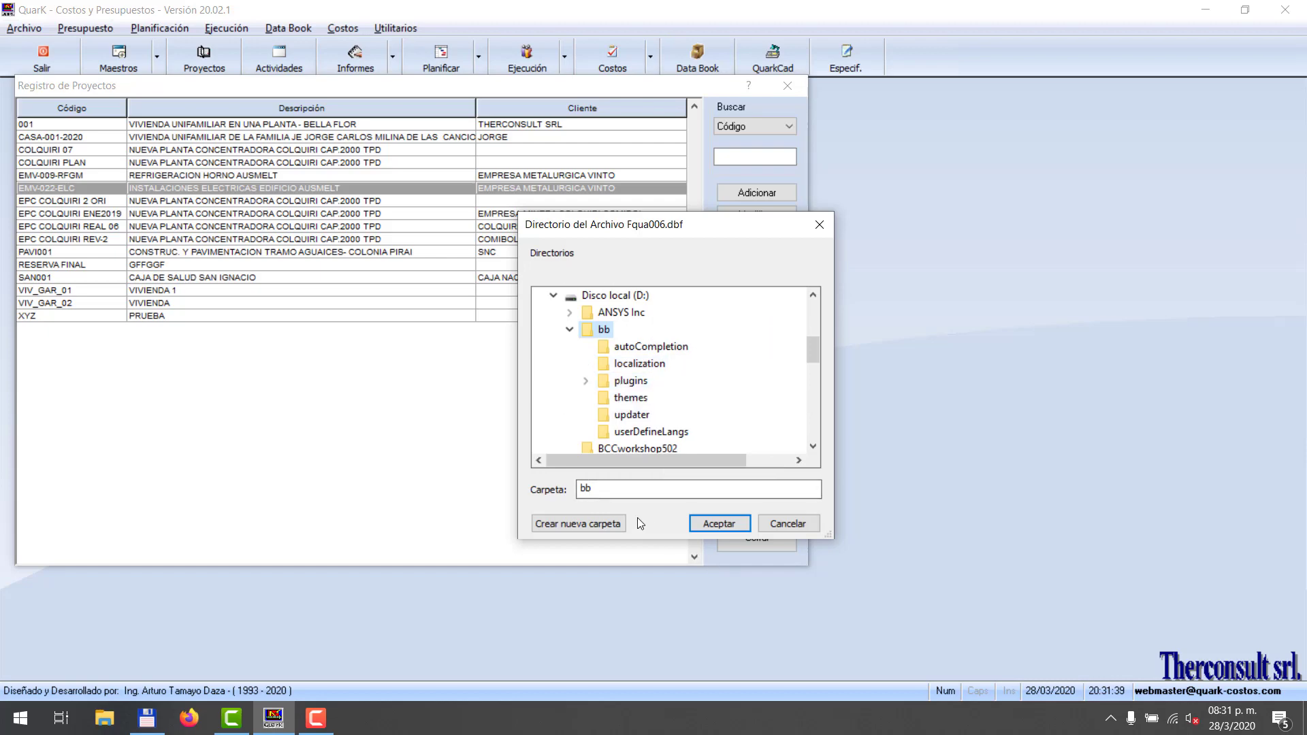
left_click(607, 524)
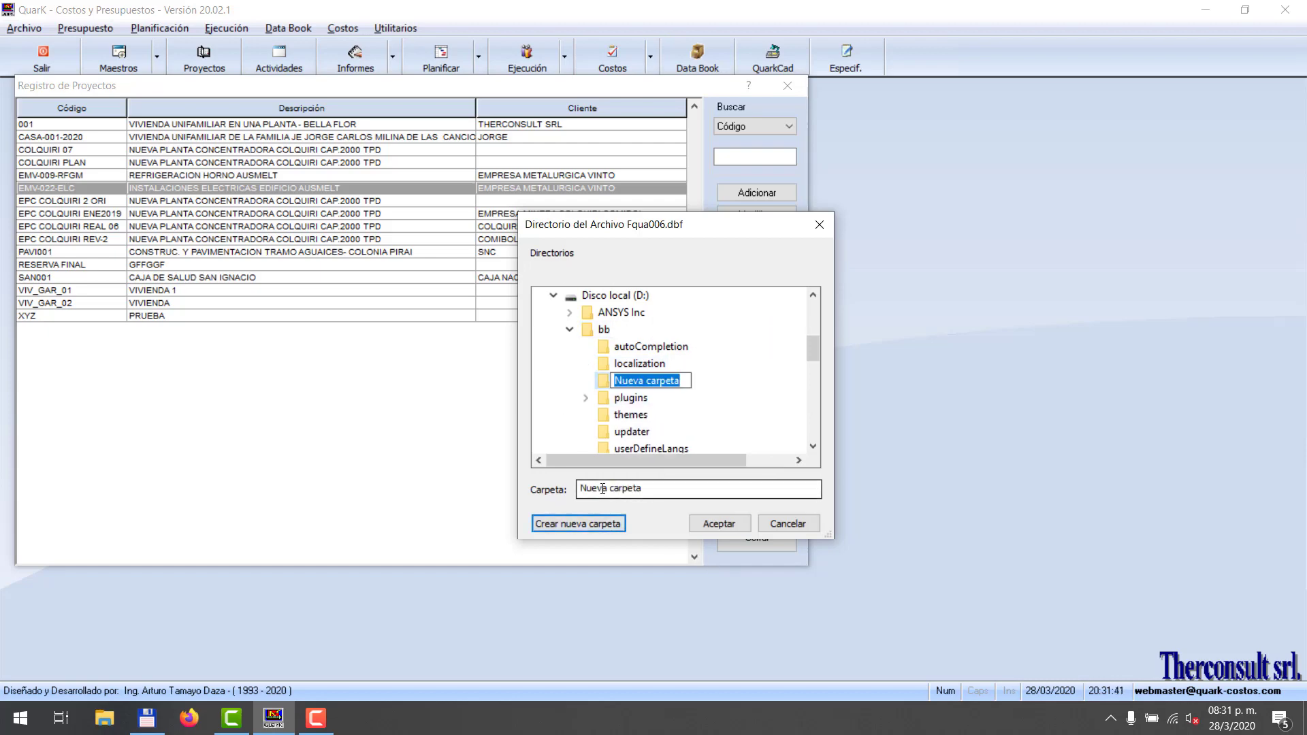
type("proyectos")
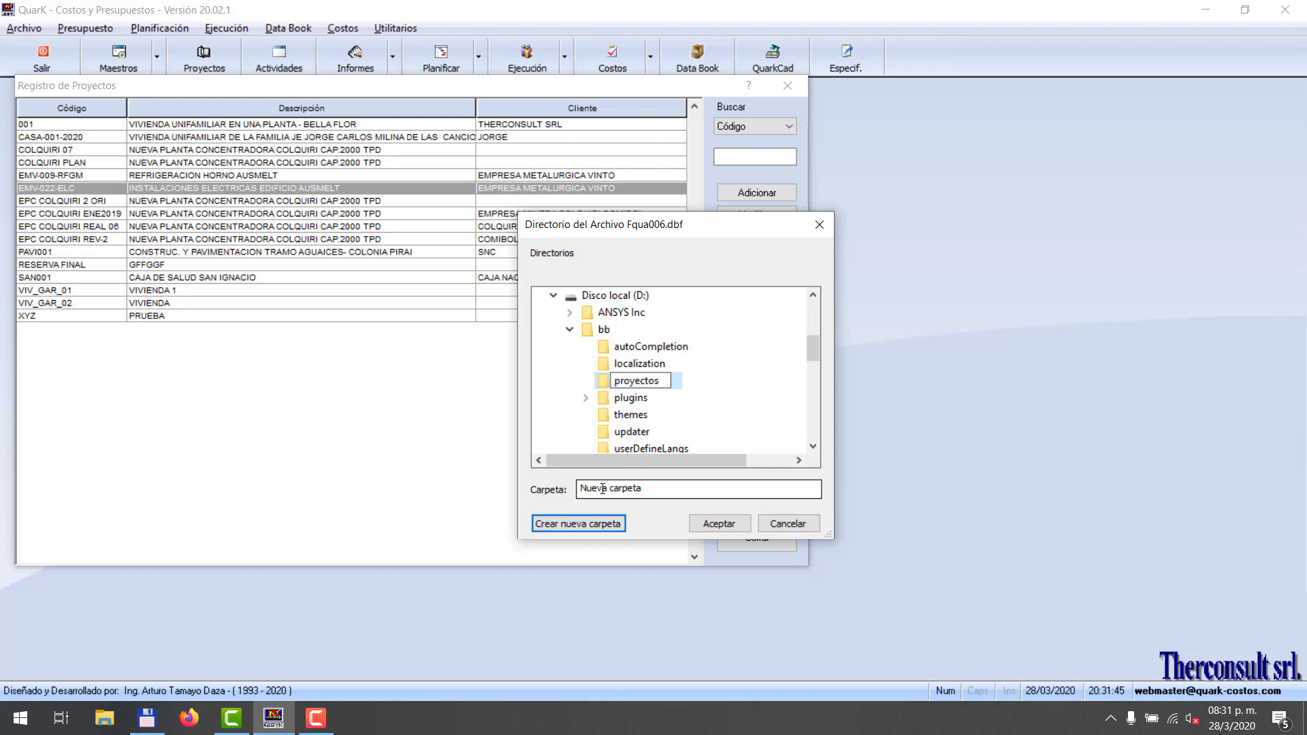
key("Return")
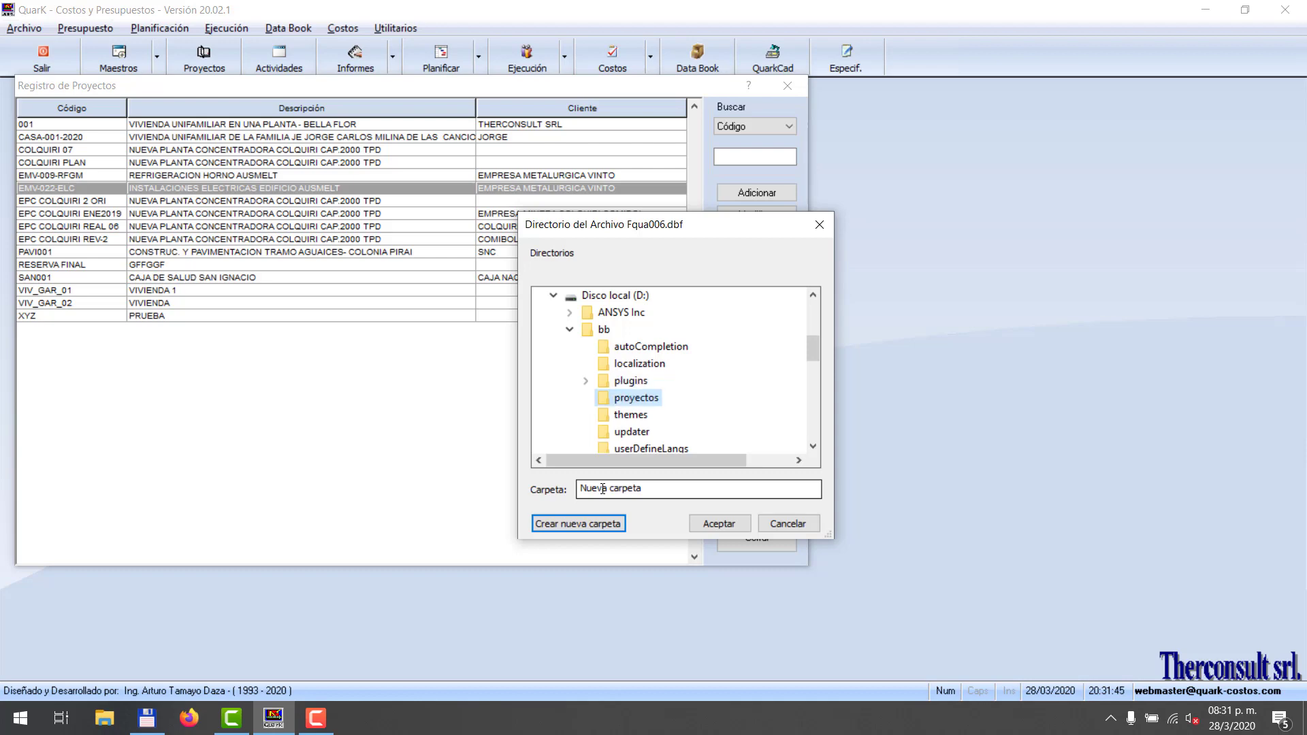
left_click(716, 524)
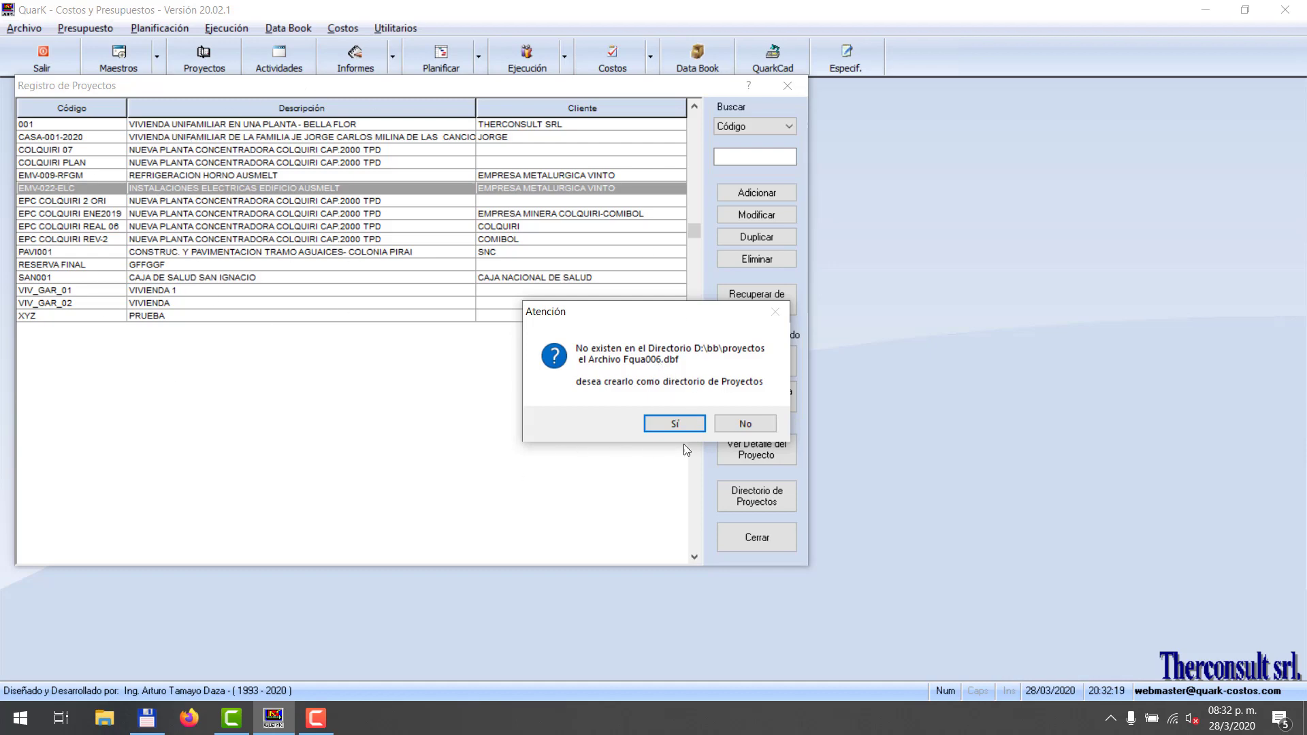
left_click(684, 427)
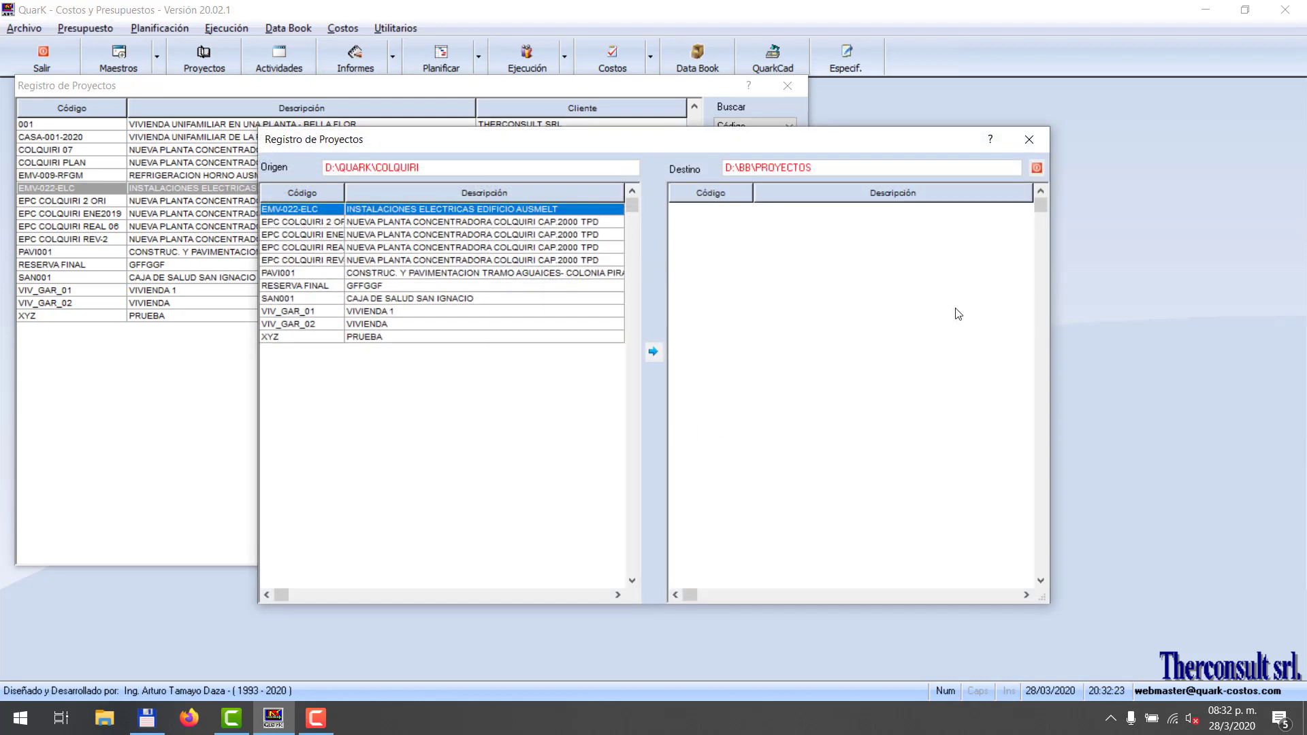
Copy the project EMV-009-RFGM (REFRIGERACION HORNO AUSMELT) to the D:\BB\PROYECTOS backup folder.
scroll(636, 190, "up", 5)
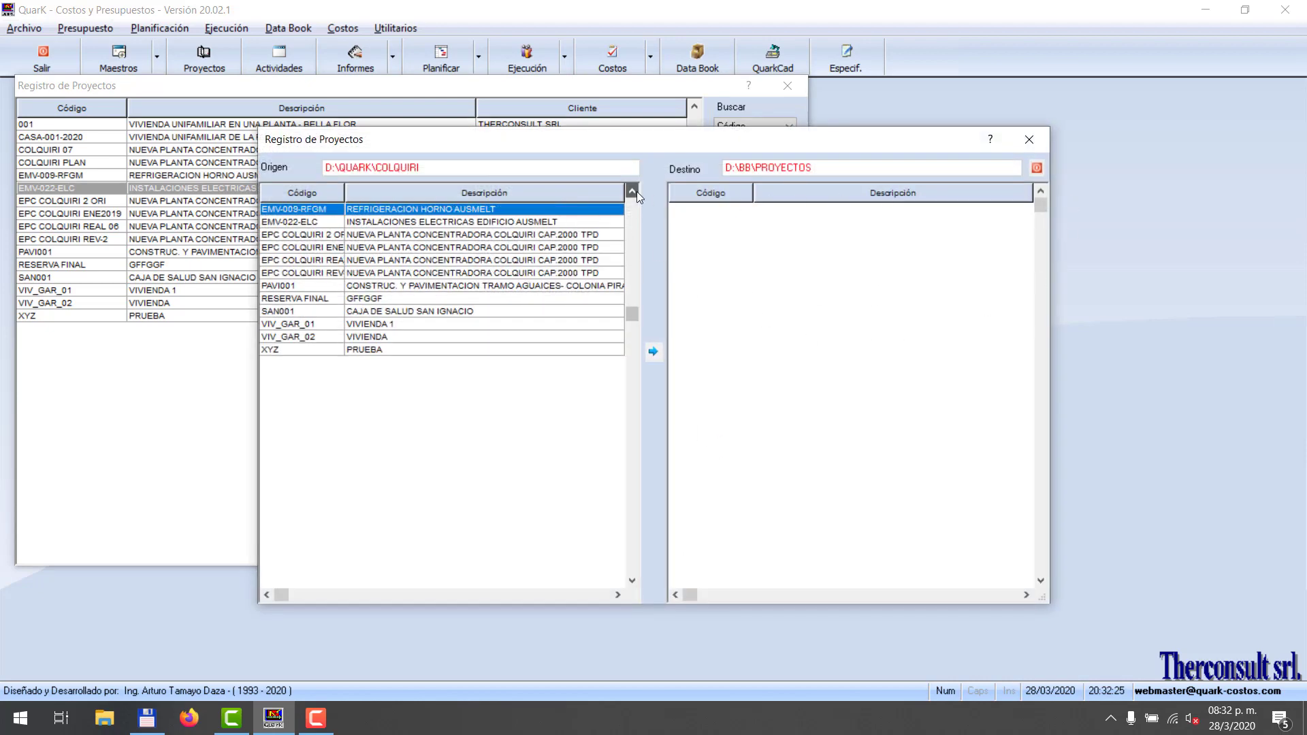
left_click(456, 286)
left_click(461, 324)
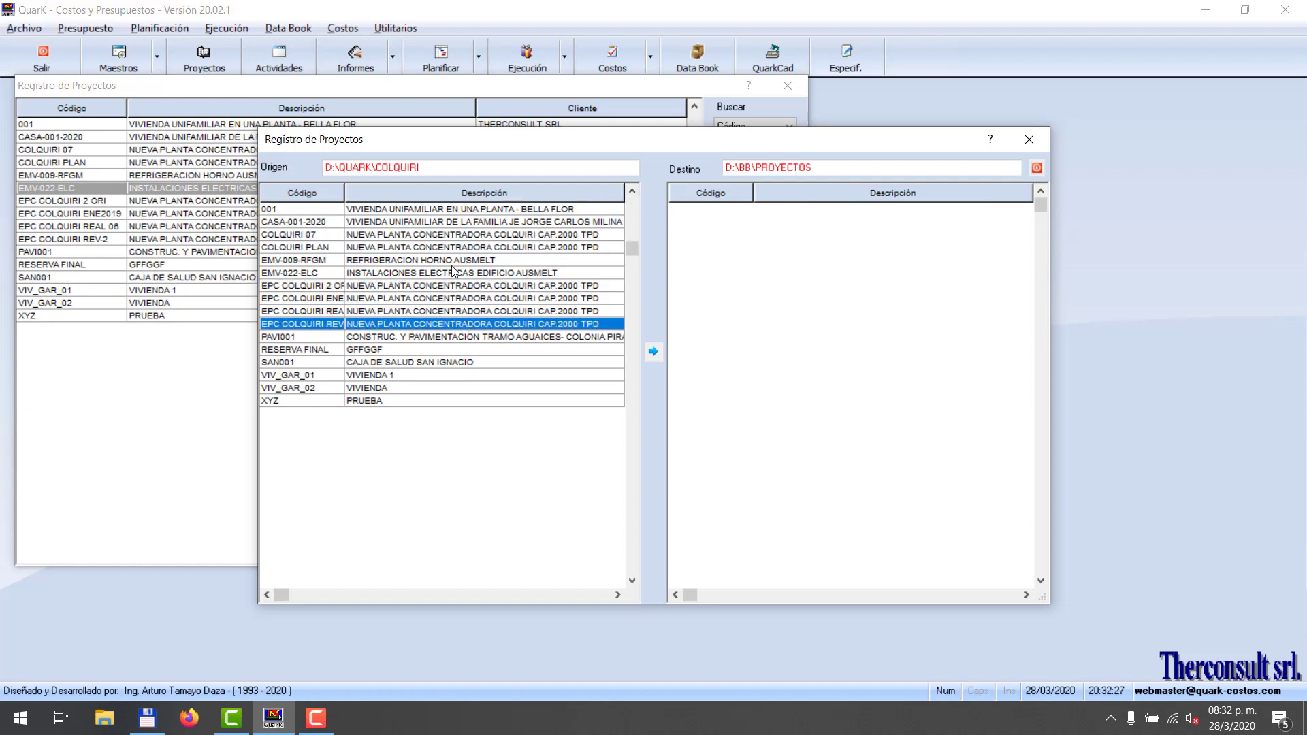
left_click(454, 260)
left_click(449, 234)
left_click(449, 263)
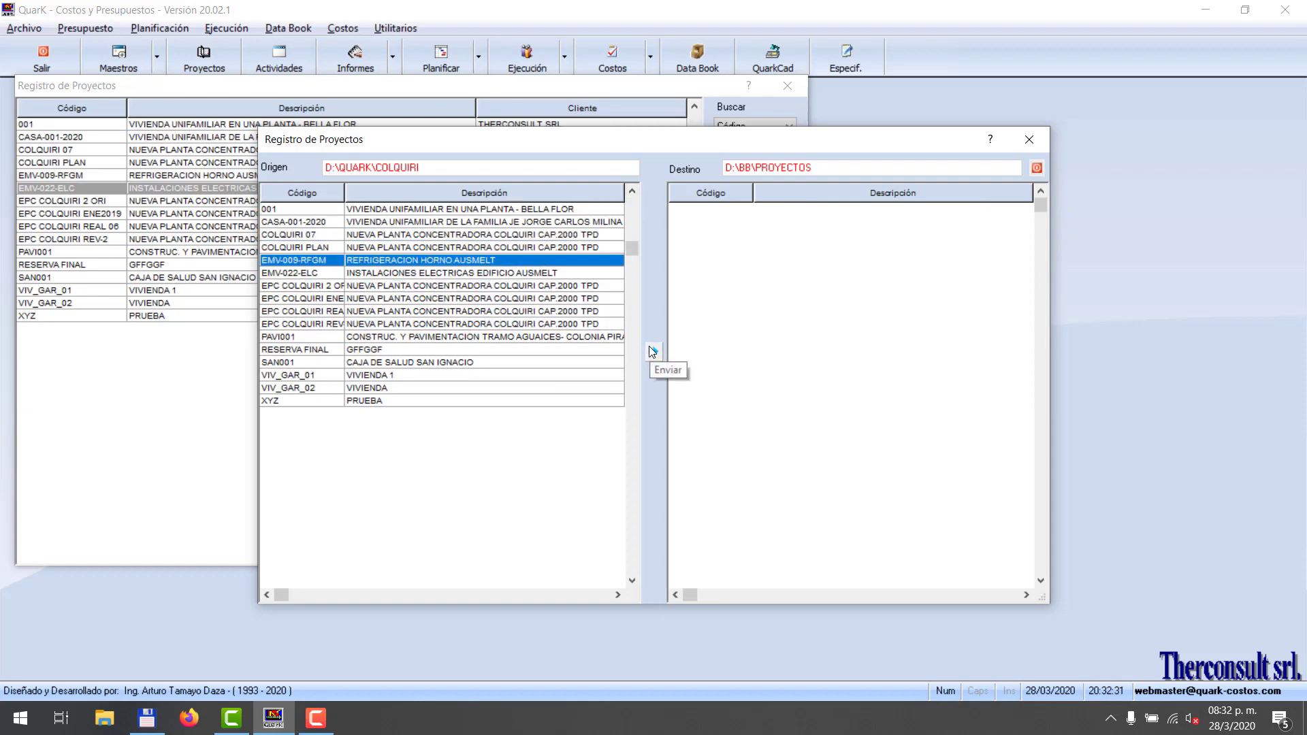
left_click(652, 351)
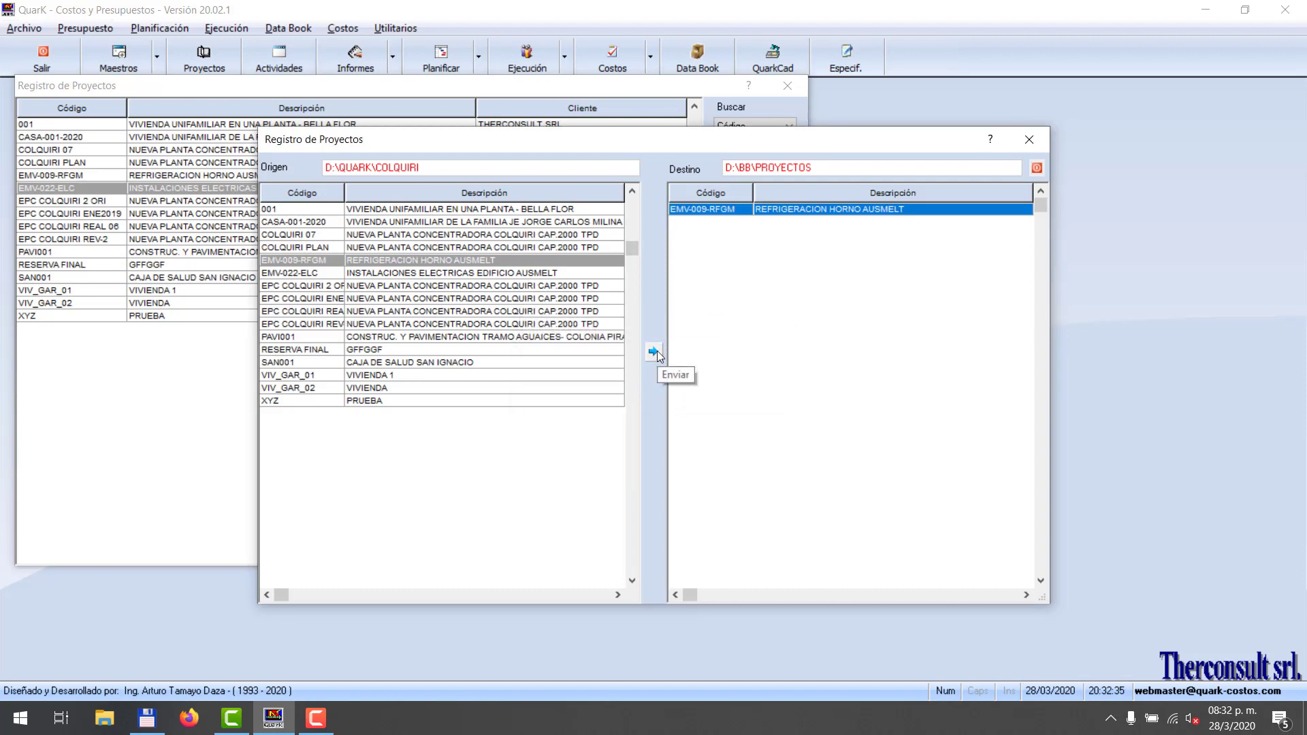
Copy the projects VIV_GAR_01 and 001 to the D:\BB\PROYECTOS backup folder and close the copy window.
left_click(403, 375)
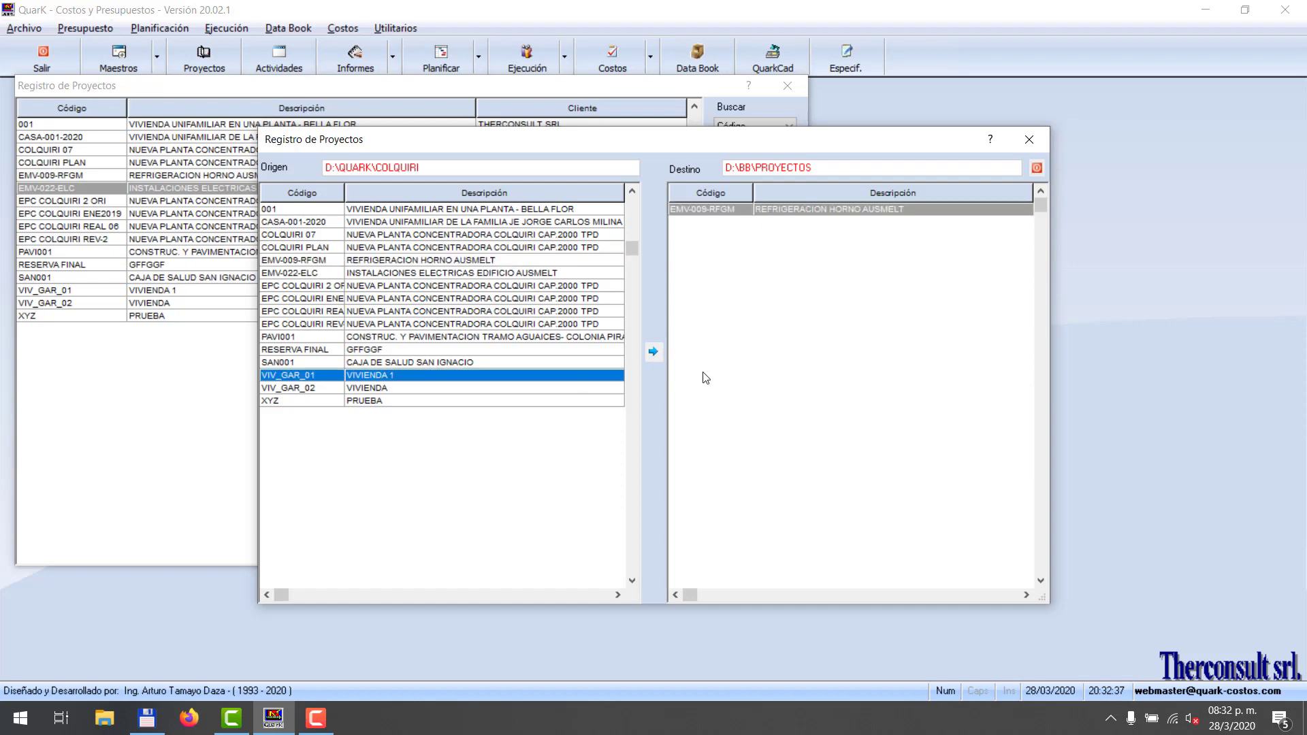
left_click(652, 351)
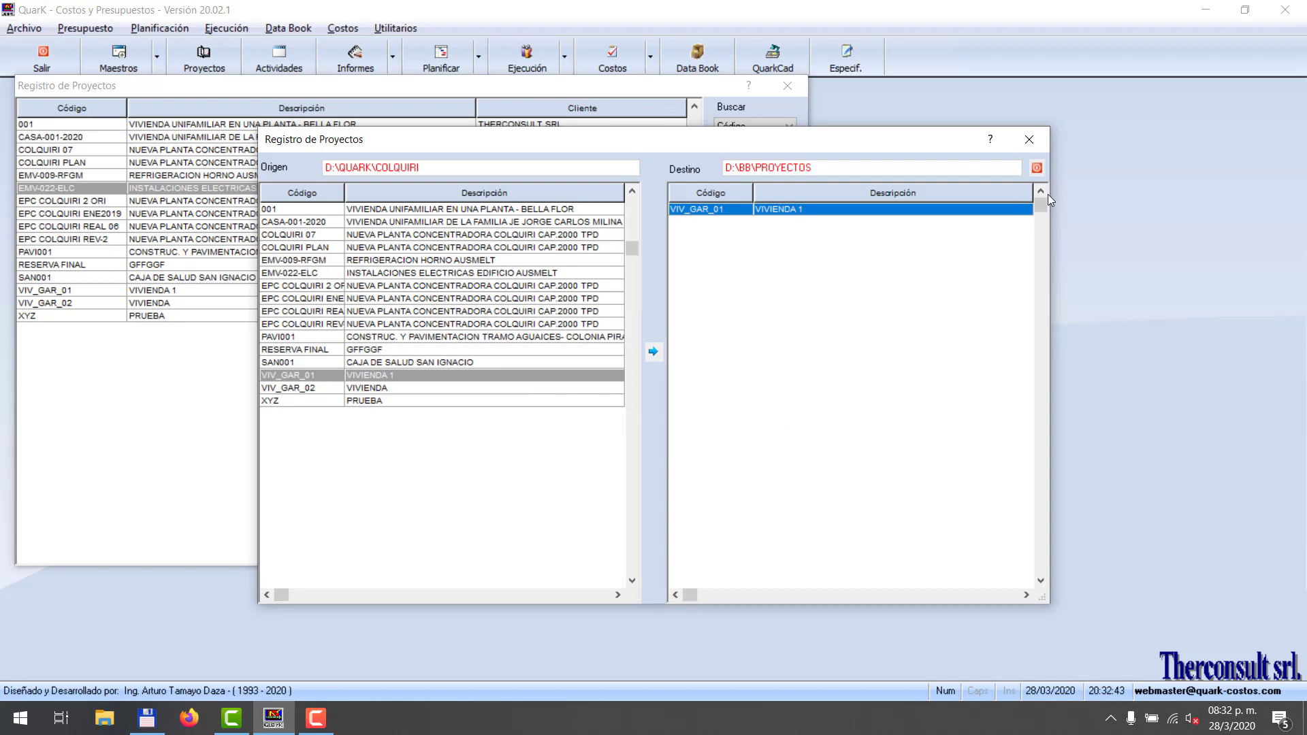
left_click(378, 209)
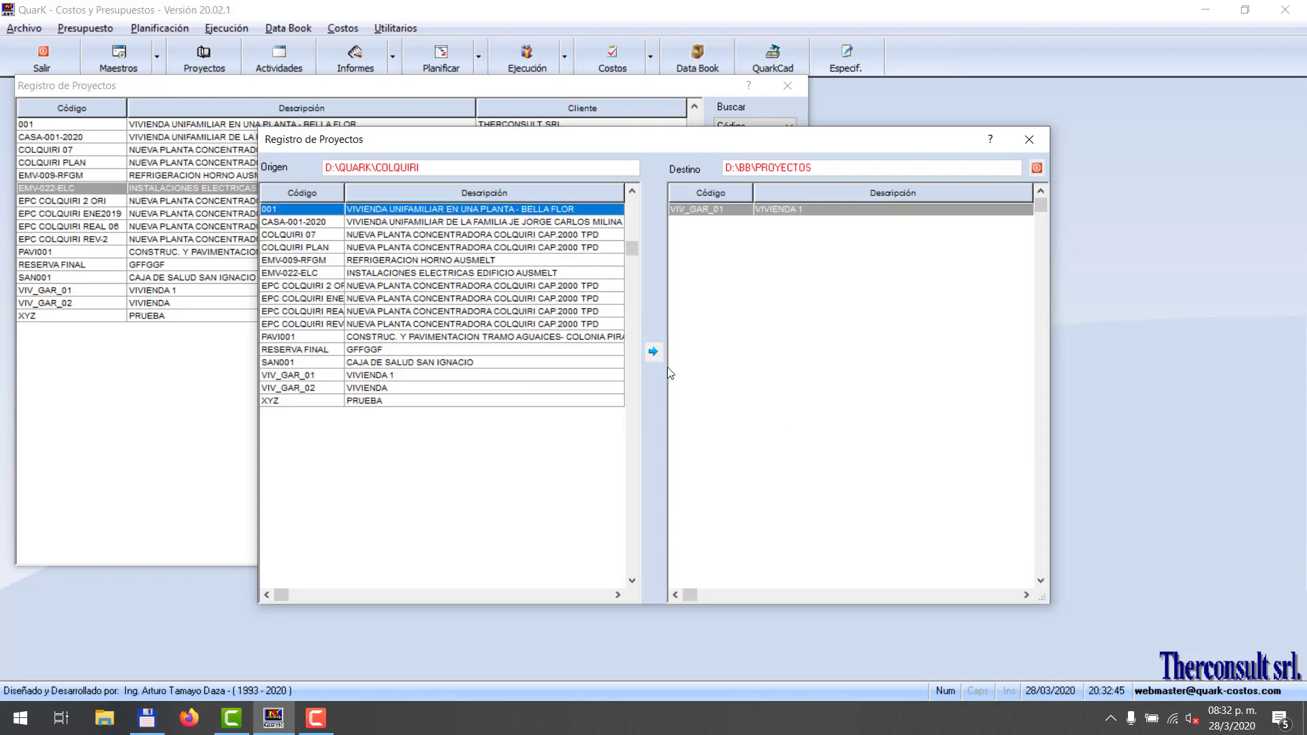
left_click(649, 351)
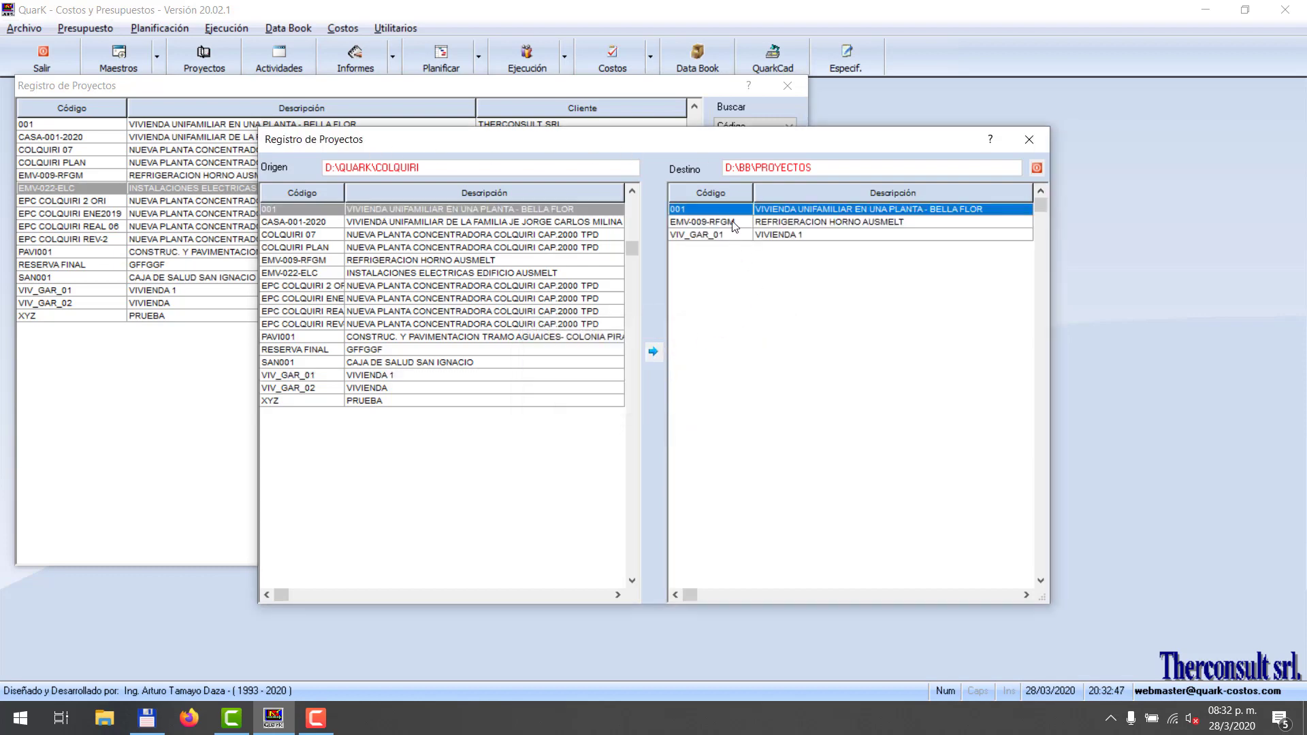
left_click(733, 223)
left_click(738, 235)
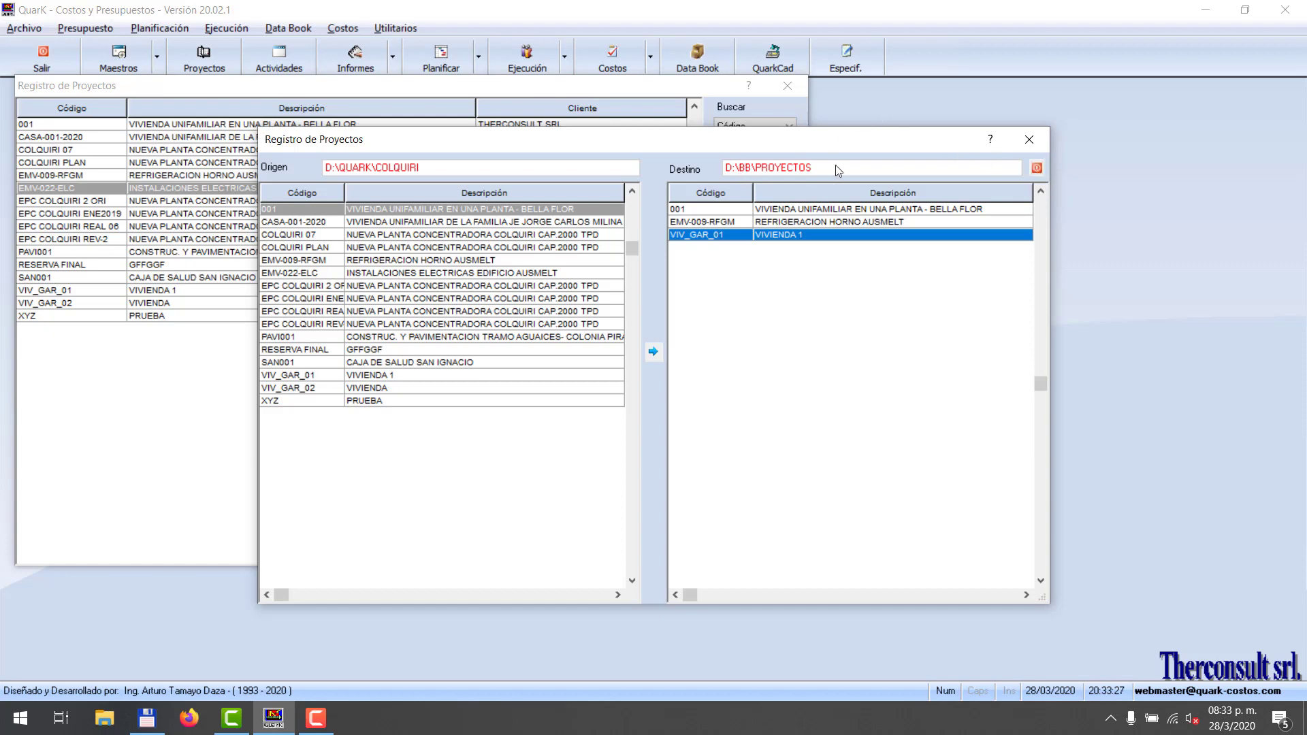
left_click(1037, 168)
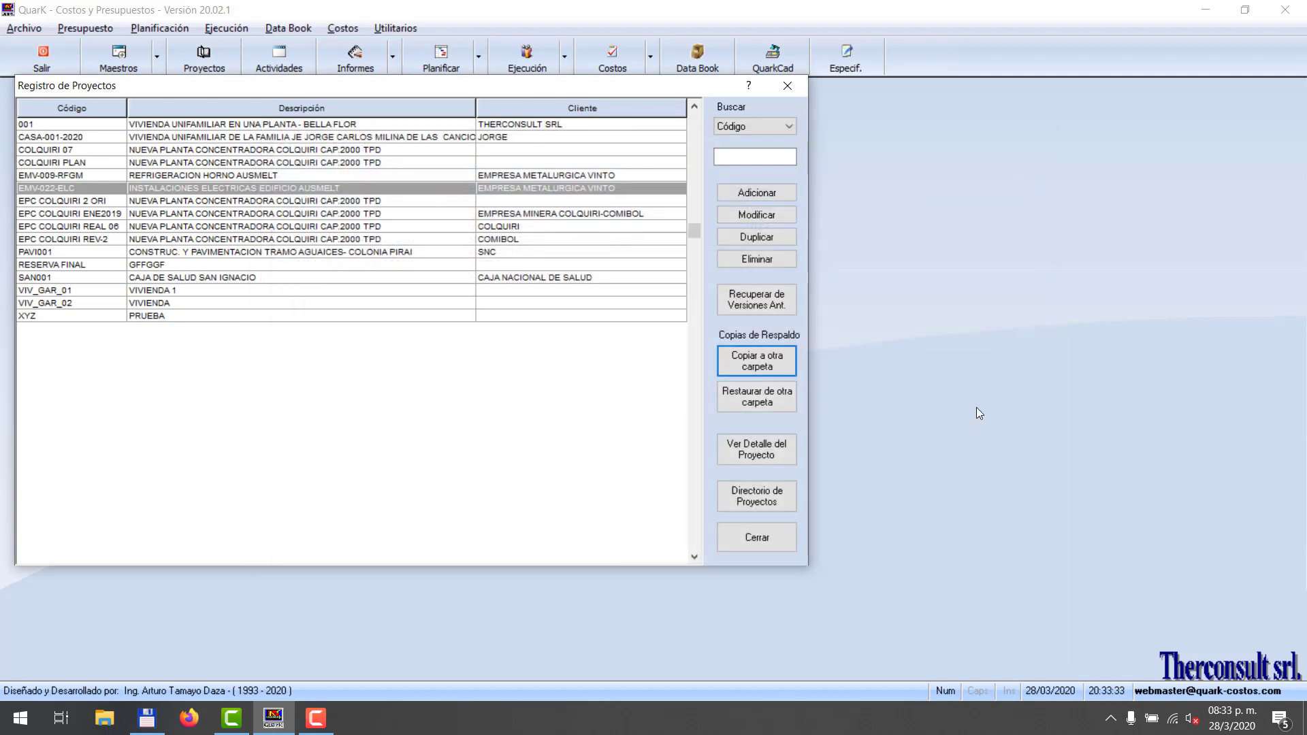
Start restoring projects from another folder, choosing D:\bb\proyectos as the source directory.
left_click(757, 399)
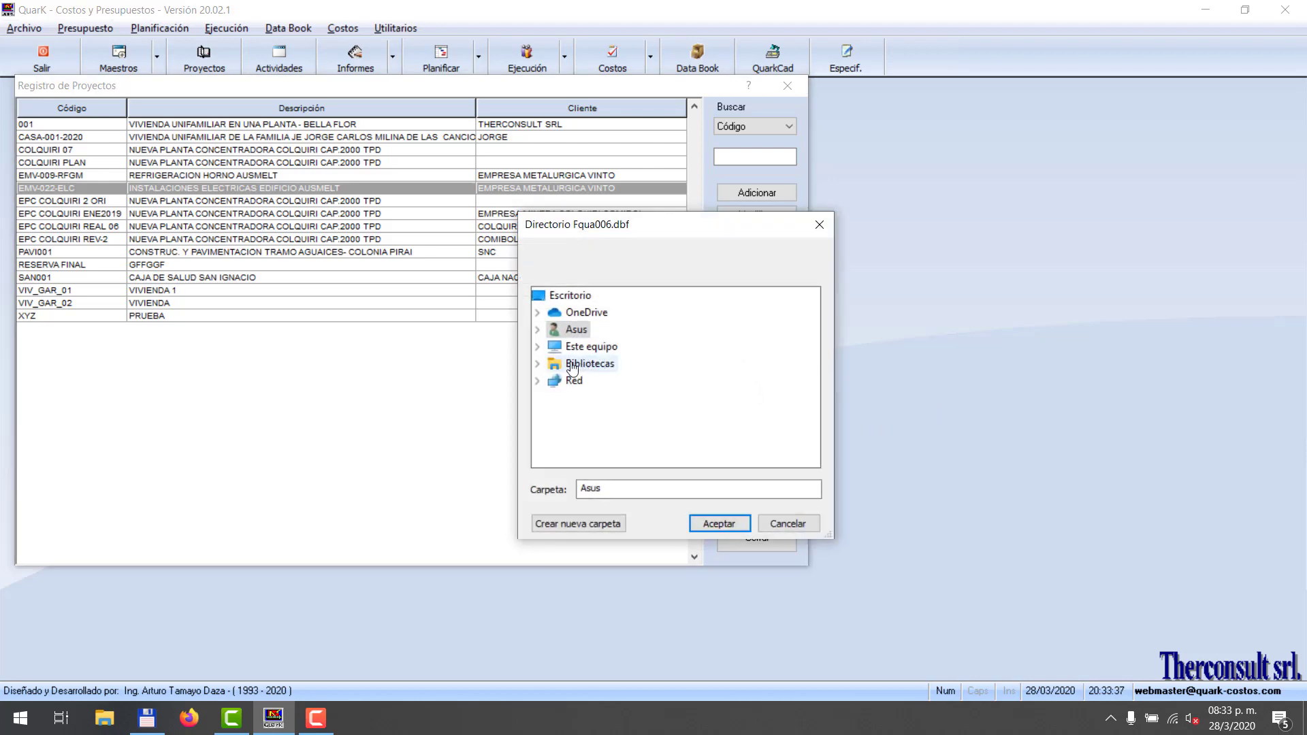
left_click(538, 348)
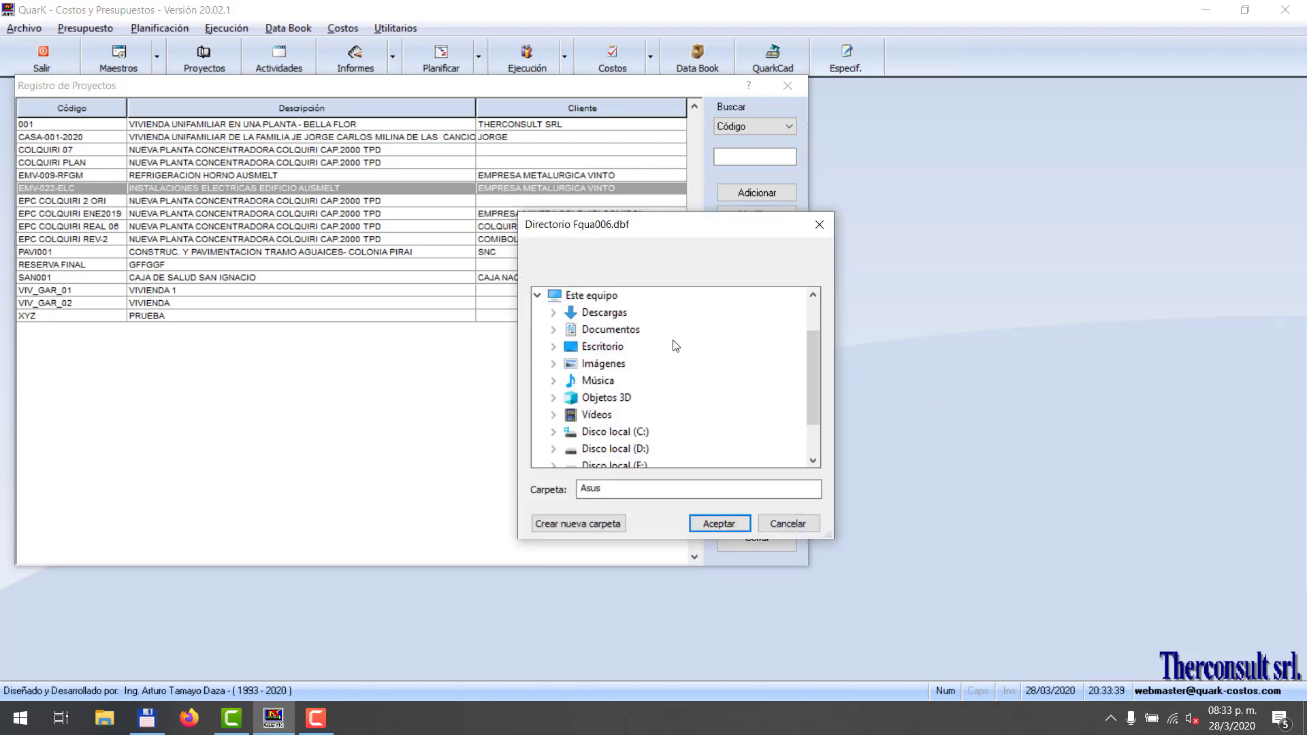
scroll(677, 344, "down", 1)
double_click(594, 397)
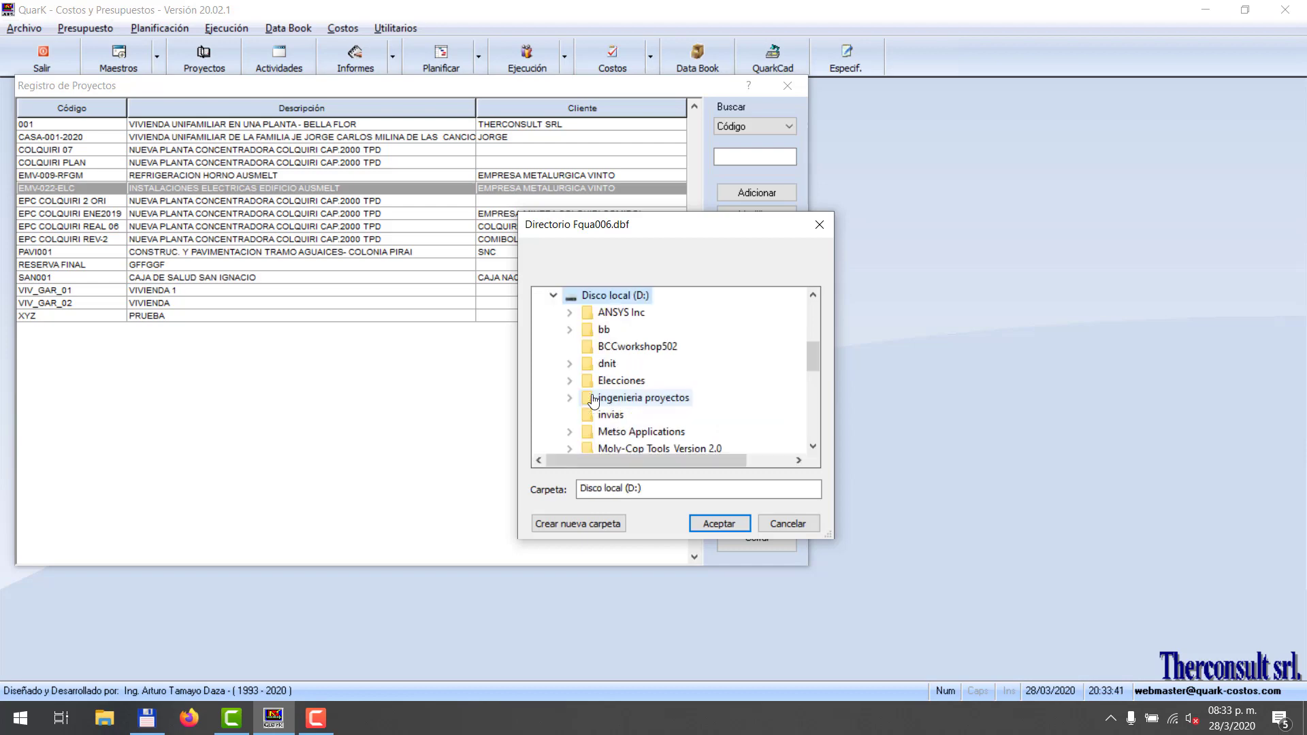
double_click(604, 330)
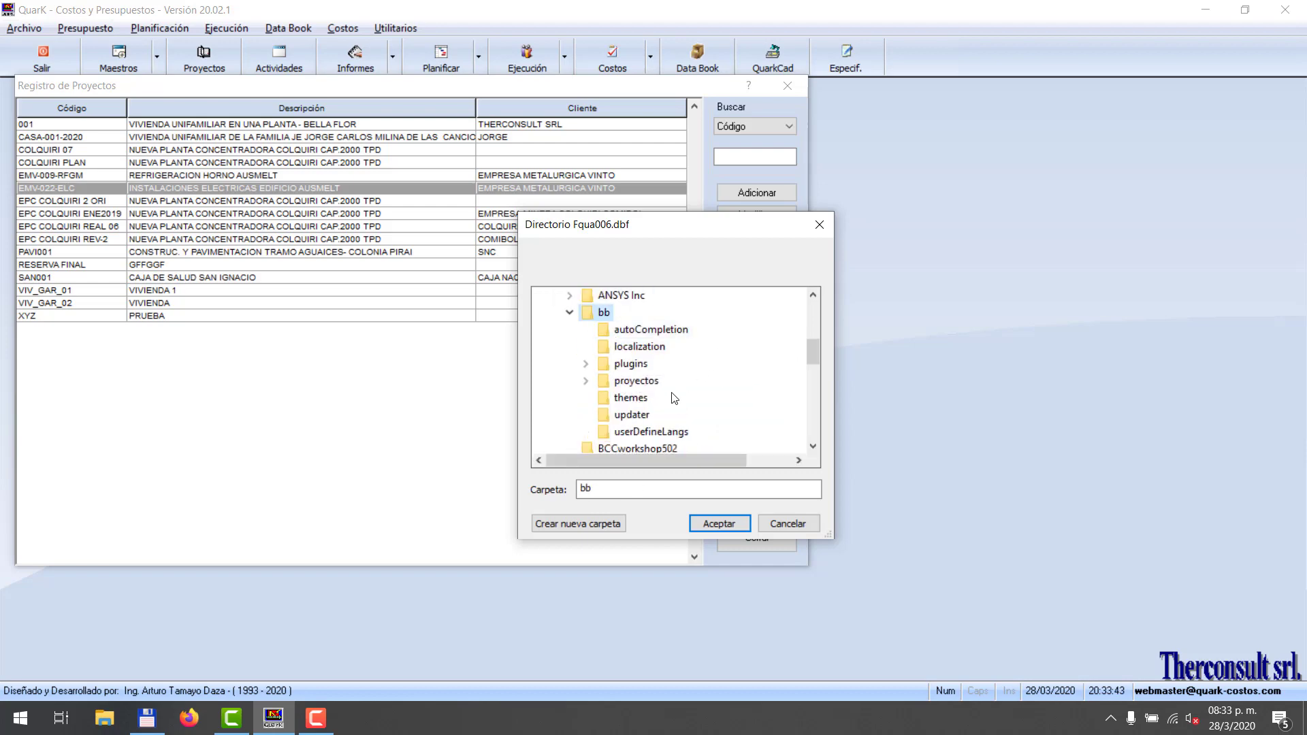
double_click(637, 381)
left_click(724, 524)
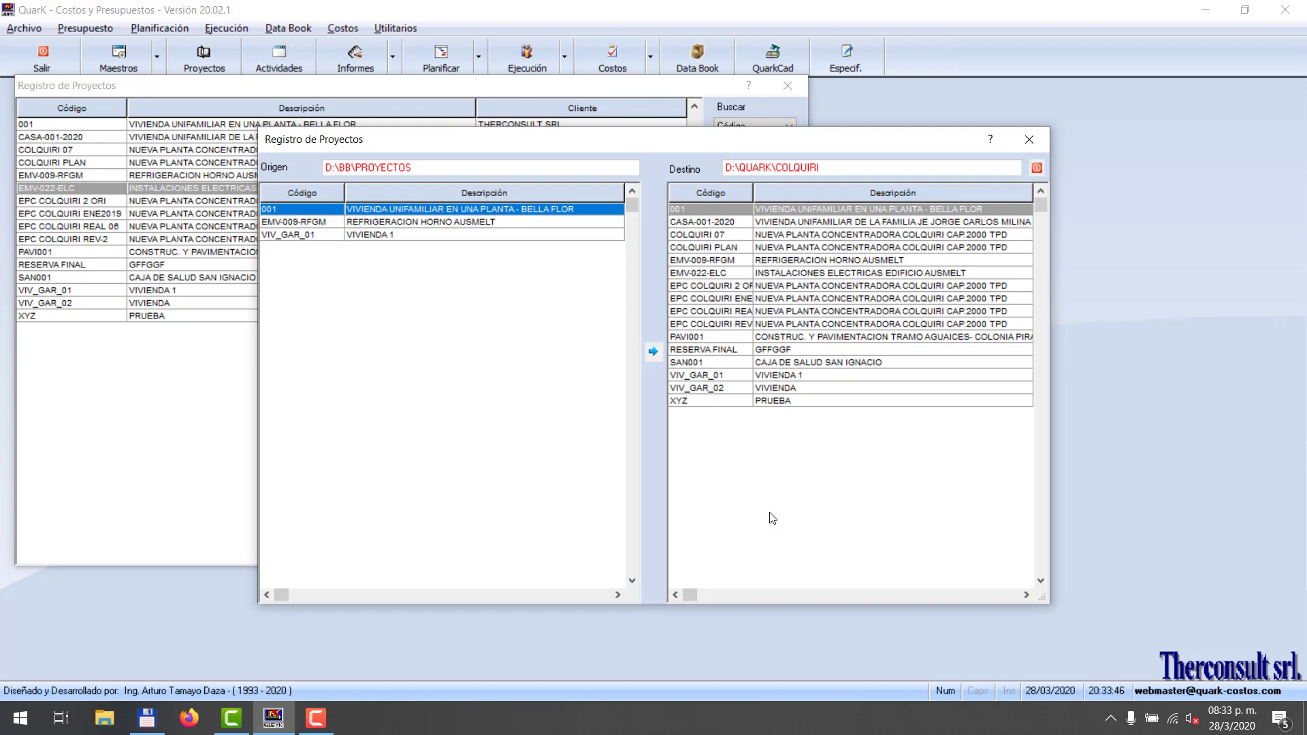
Restore project 001 (VIVIENDA UNIFAMILIAR EN UNA PLANTA - BELLA FLOR) into D:\QUARK\COLQUIRI, replacing the registered one.
left_click(394, 222)
left_click(394, 234)
left_click(392, 223)
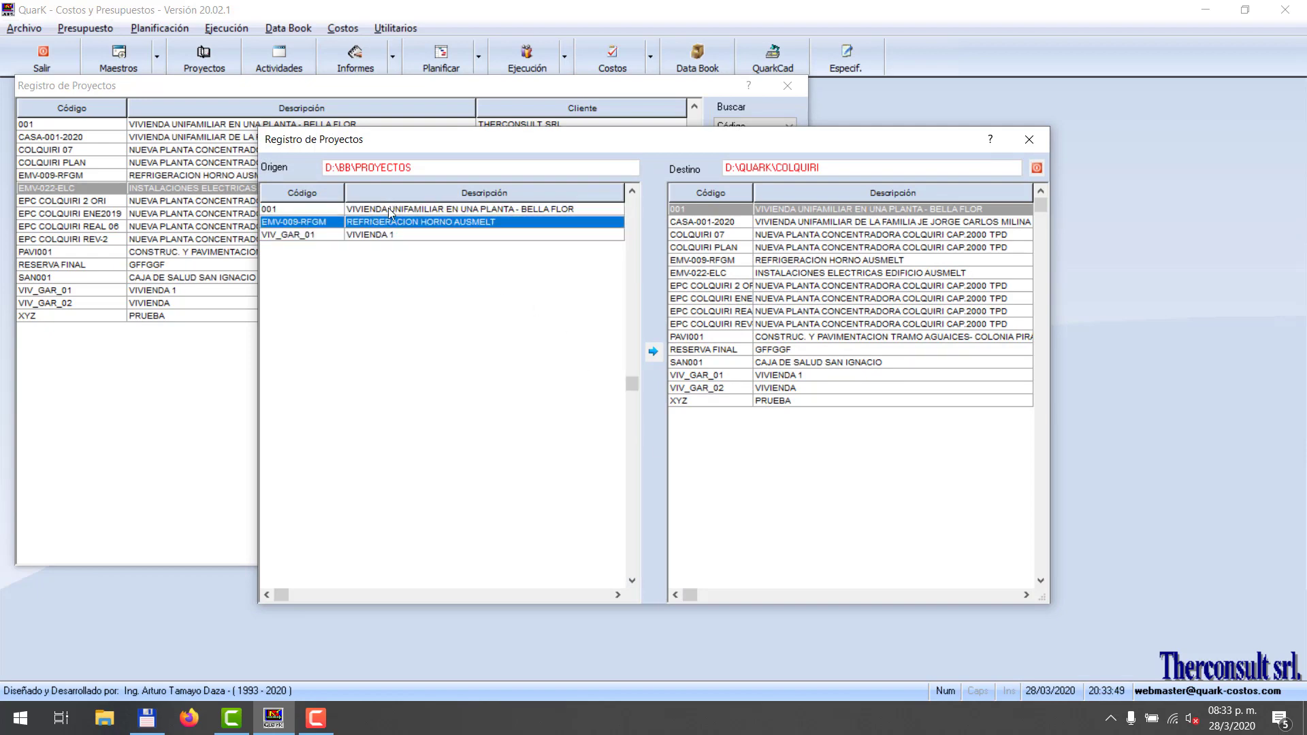
left_click(391, 209)
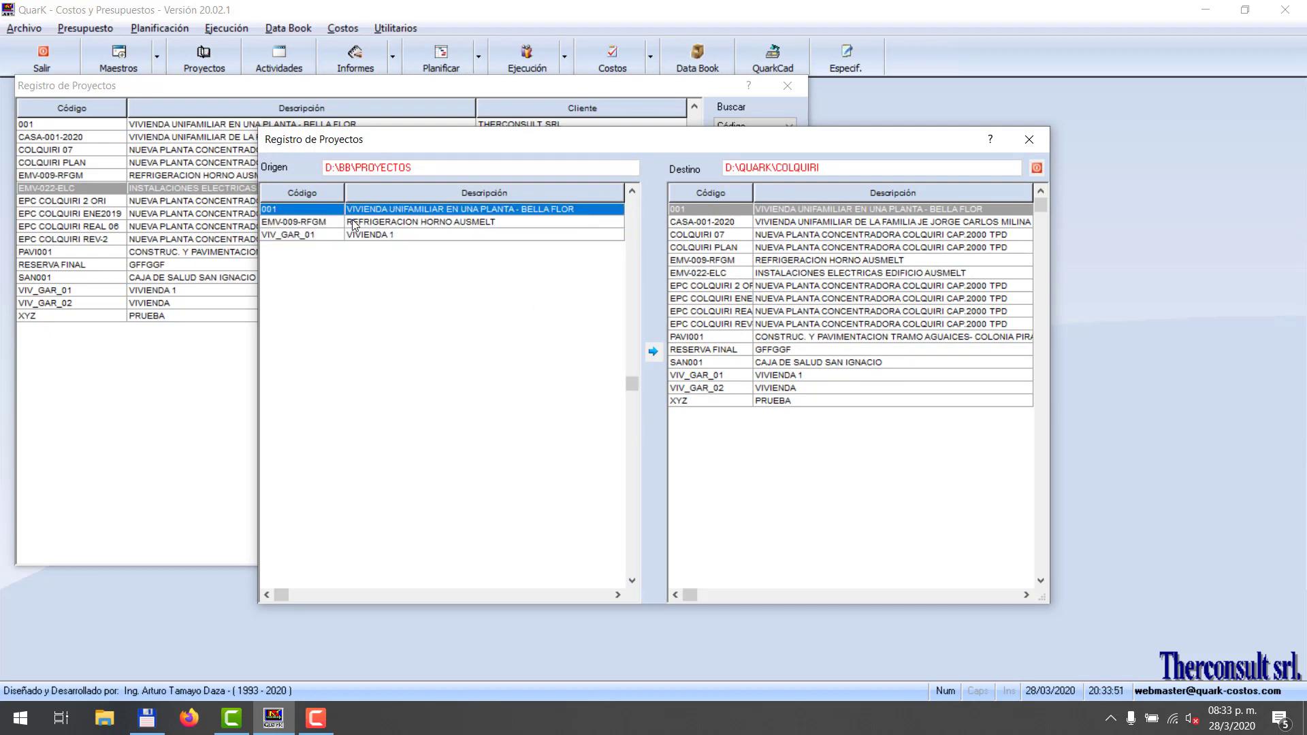
left_click(652, 351)
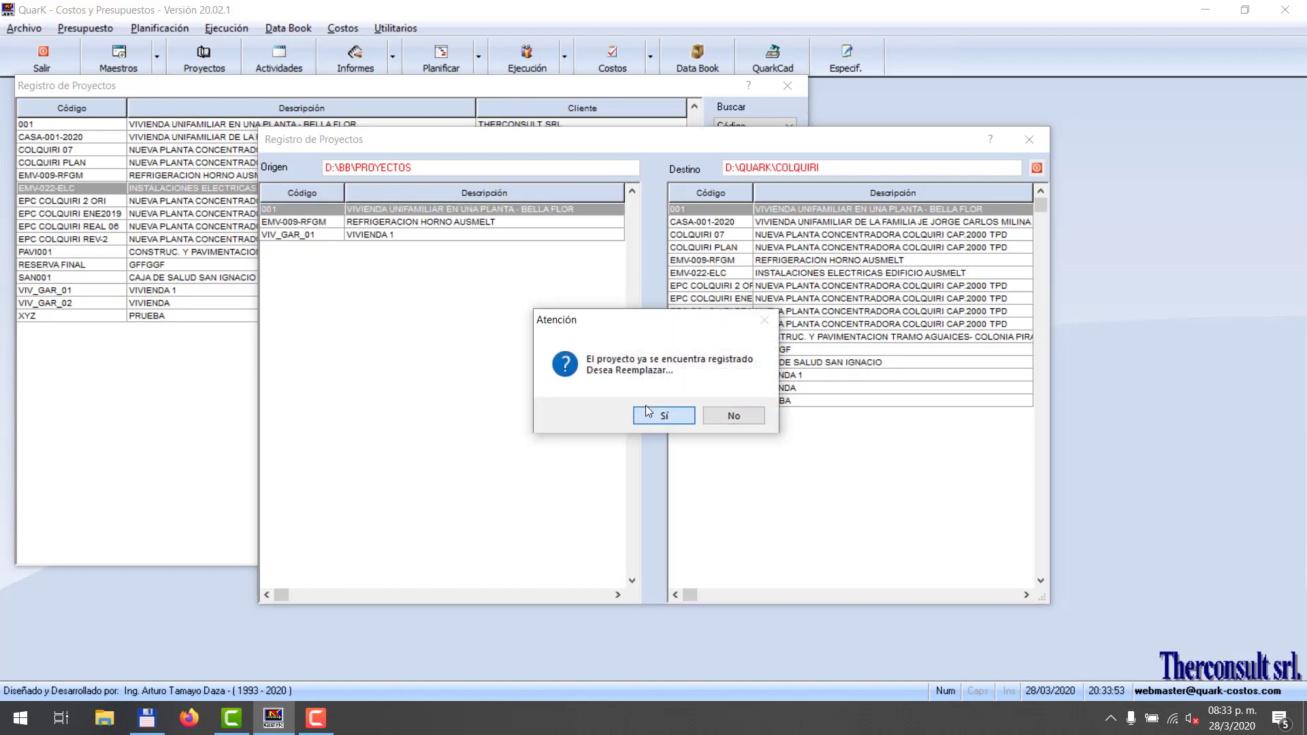
left_click(653, 413)
Restore projects EMV-009-RFGM and VIV_GAR_01 into D:\QUARK\COLQUIRI, replacing the registered ones.
left_click(412, 223)
left_click(652, 351)
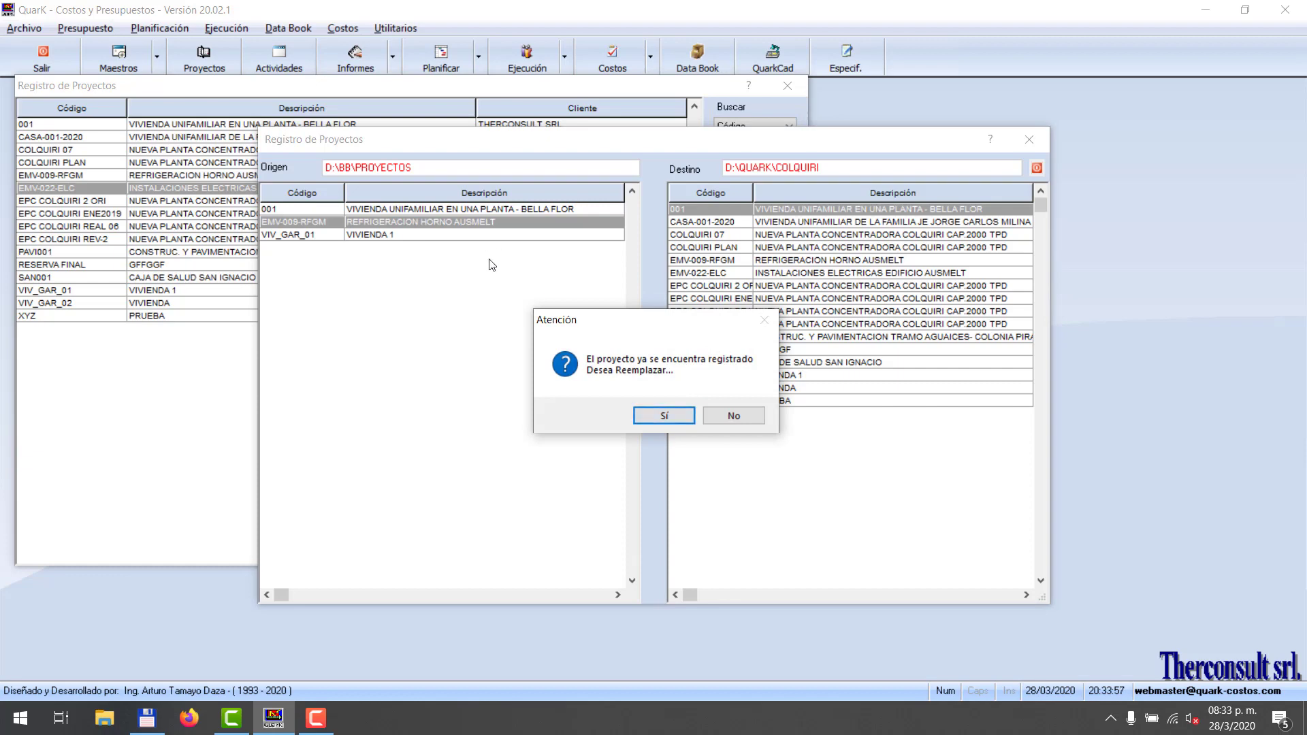
left_click(664, 416)
left_click(422, 234)
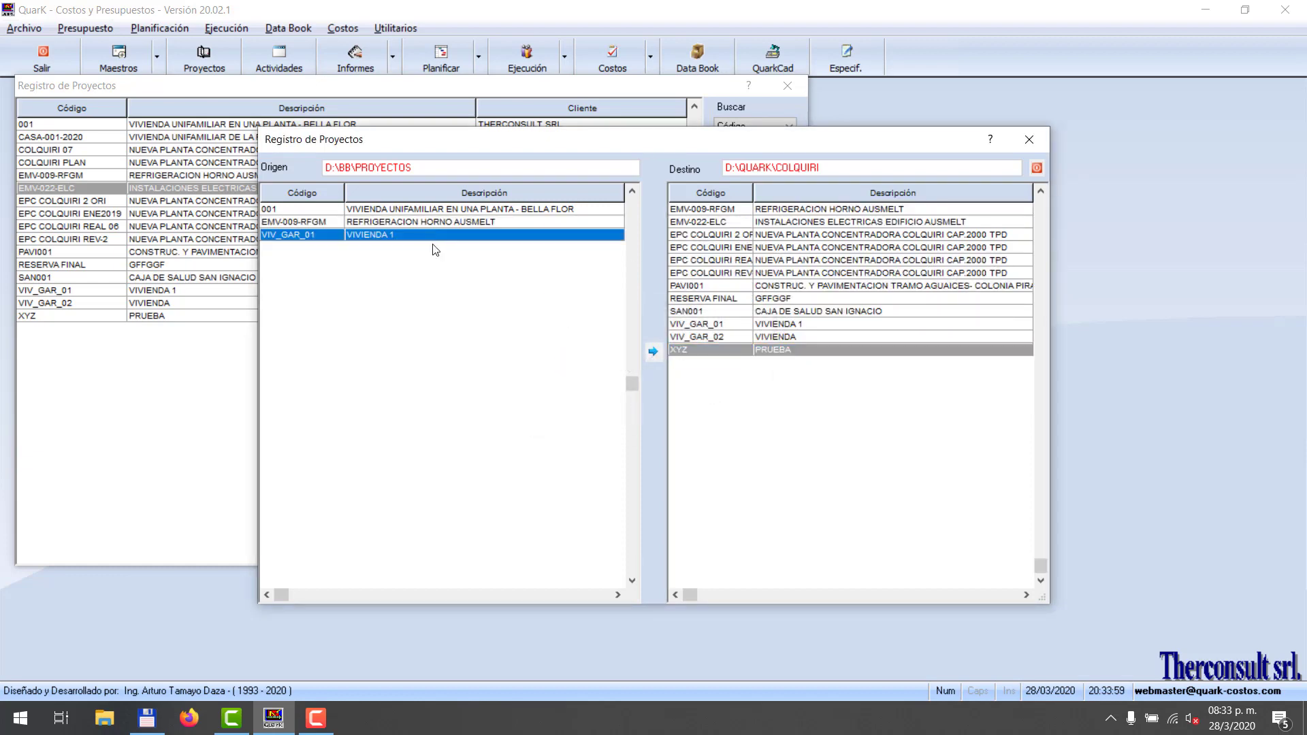
left_click(646, 350)
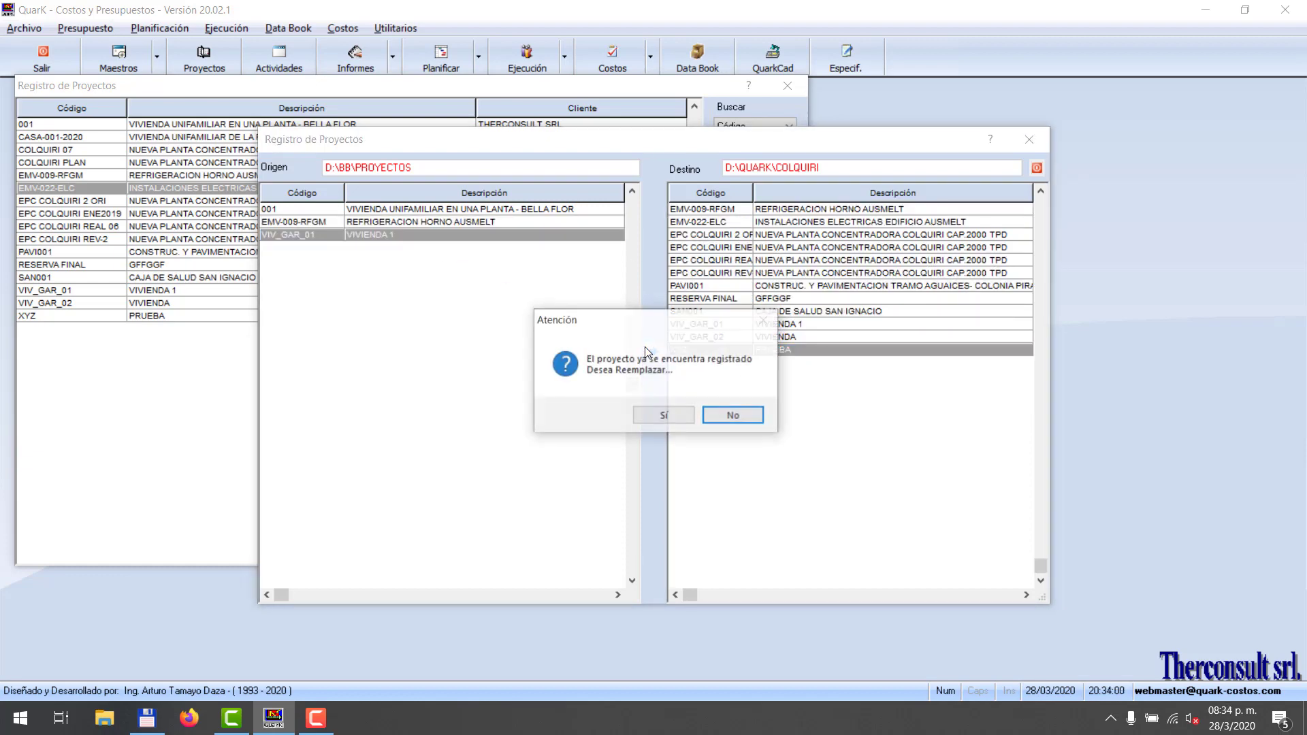
left_click(664, 414)
Look through the destination project list back to its first entry and close the restore window.
key("Up")
key("Up")
key("Up")
key("Up")
key("Up")
key("Up")
key("Up")
key("Up")
key("Up")
key("Up")
key("Up")
key("Up")
key("Up")
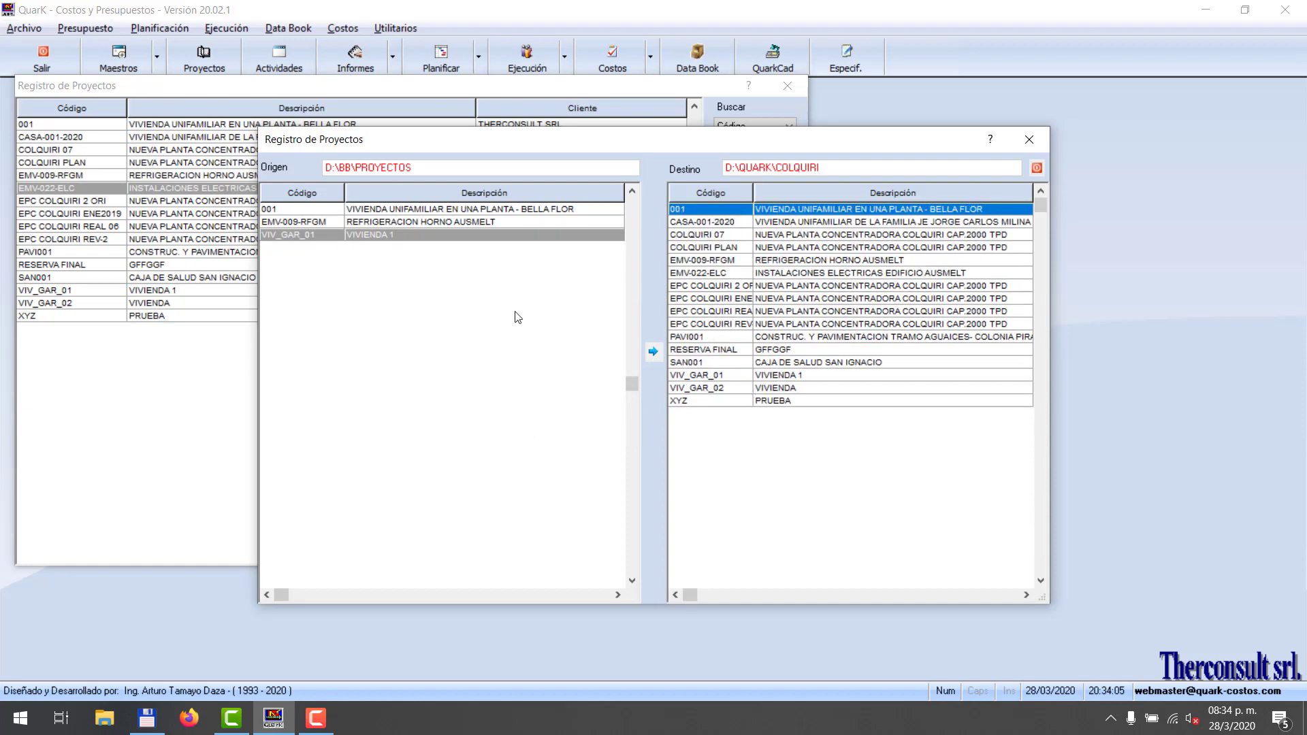
left_click(1028, 138)
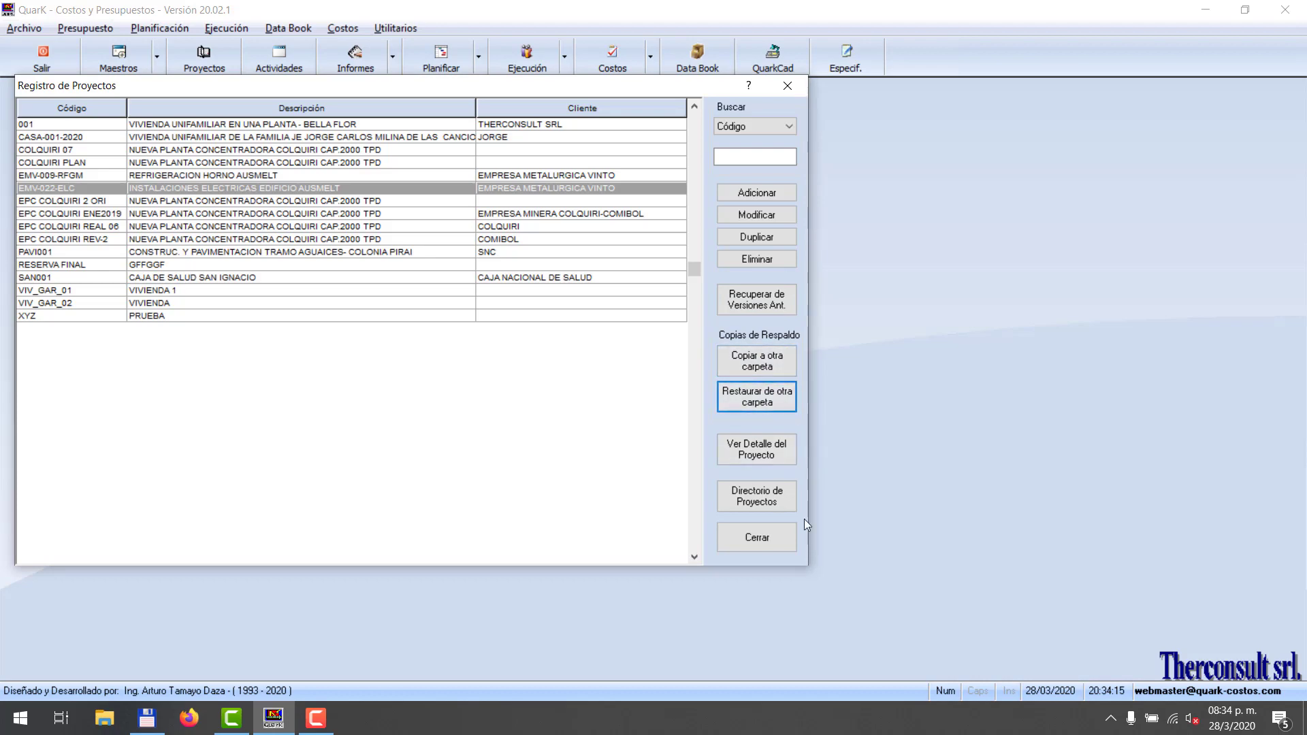
View the activities and work volumes of project EMV-022-ELC, and check the projects directory selection without changing the folder.
left_click(773, 455)
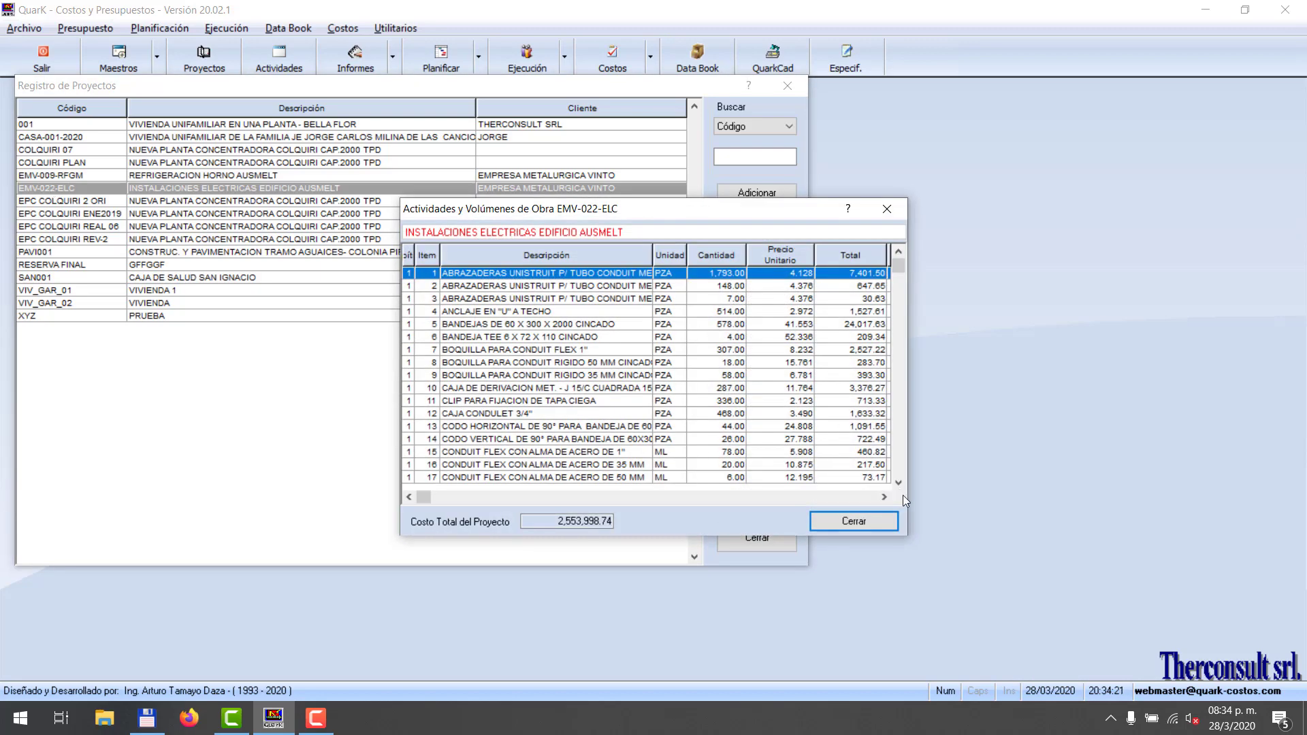
scroll(713, 420, "down", 7)
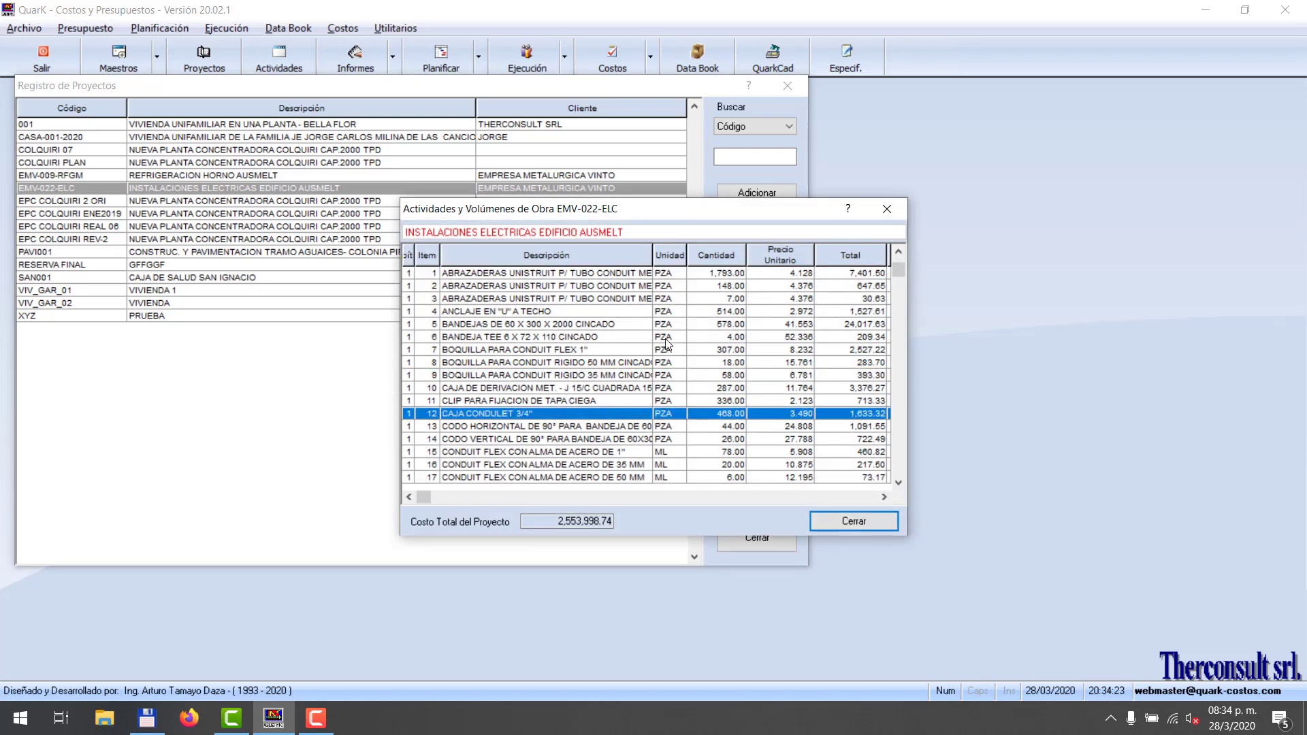
left_click(880, 520)
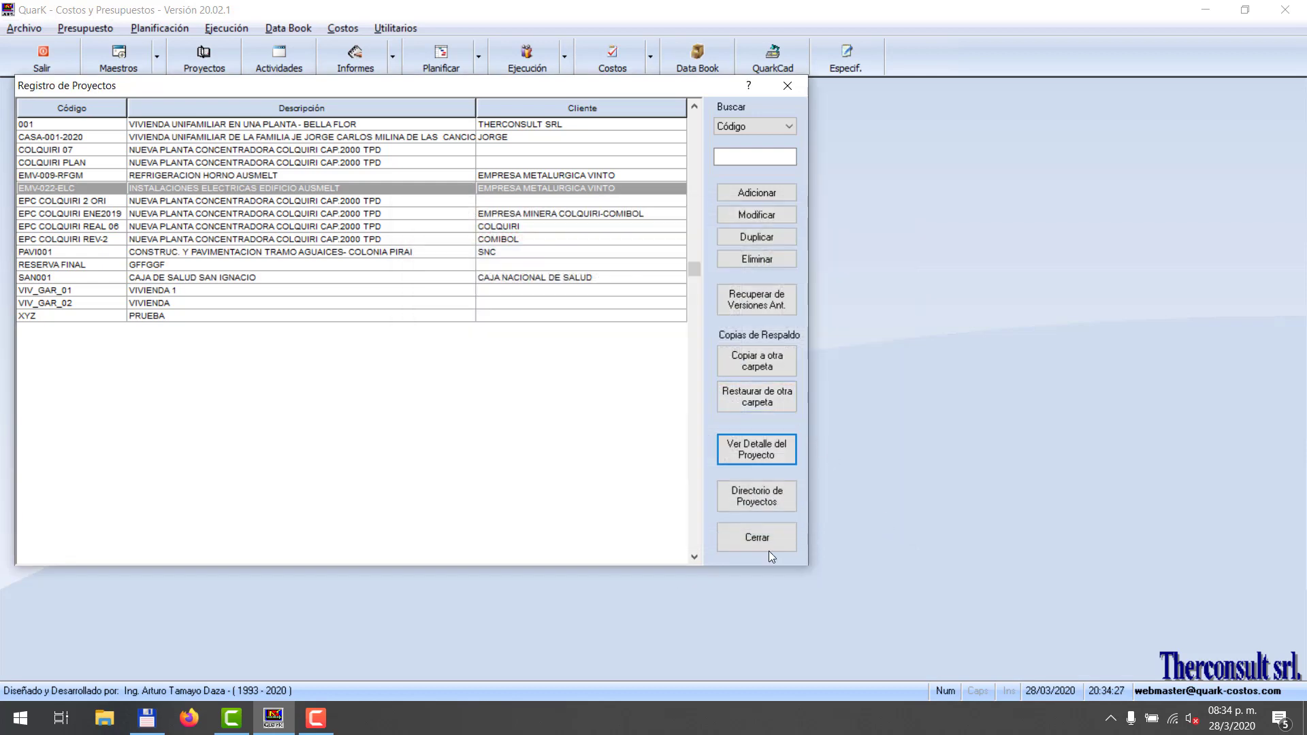
left_click(763, 502)
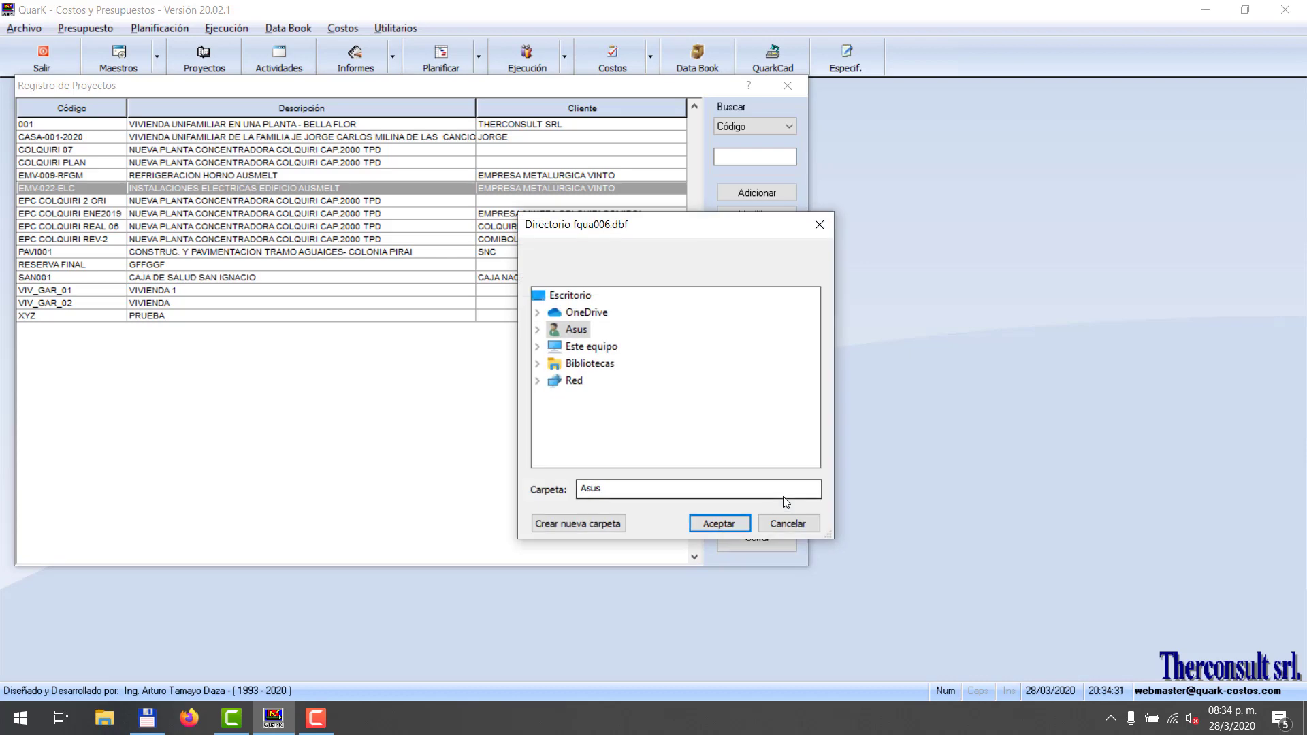
left_click(799, 530)
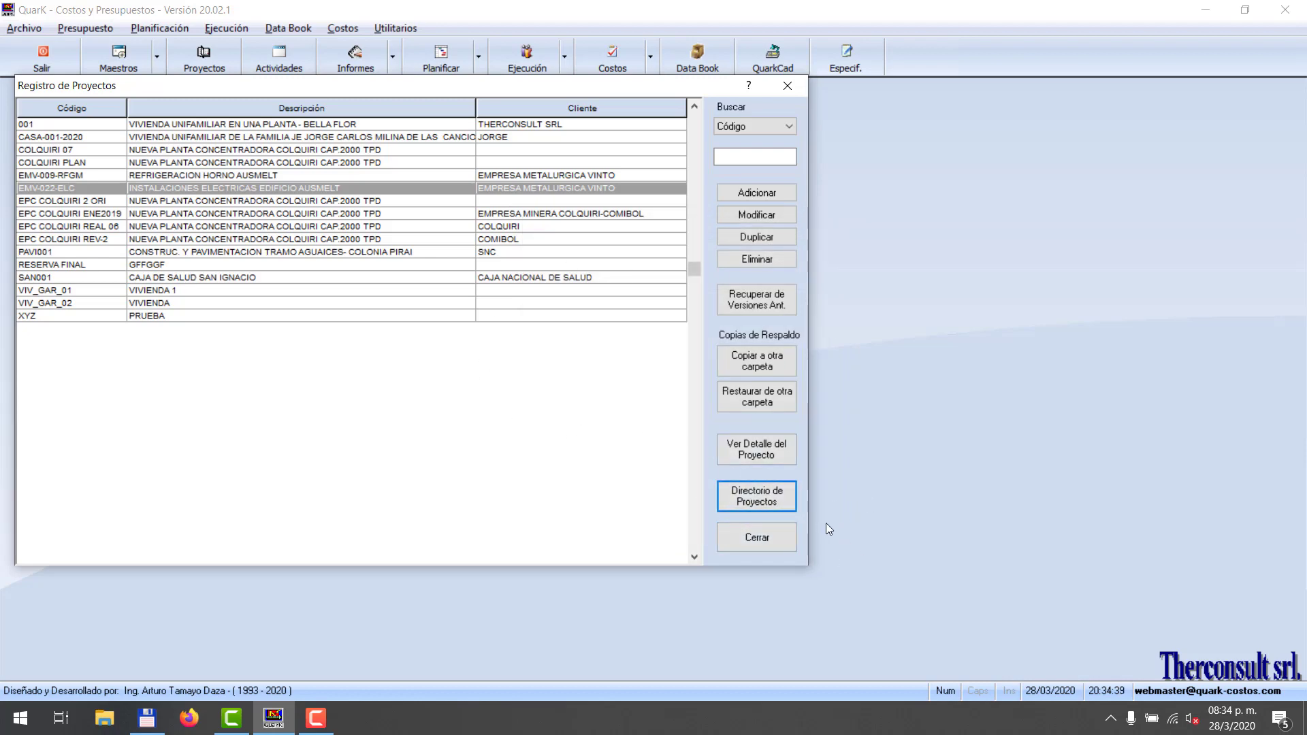
left_click(334, 209)
left_click(307, 152)
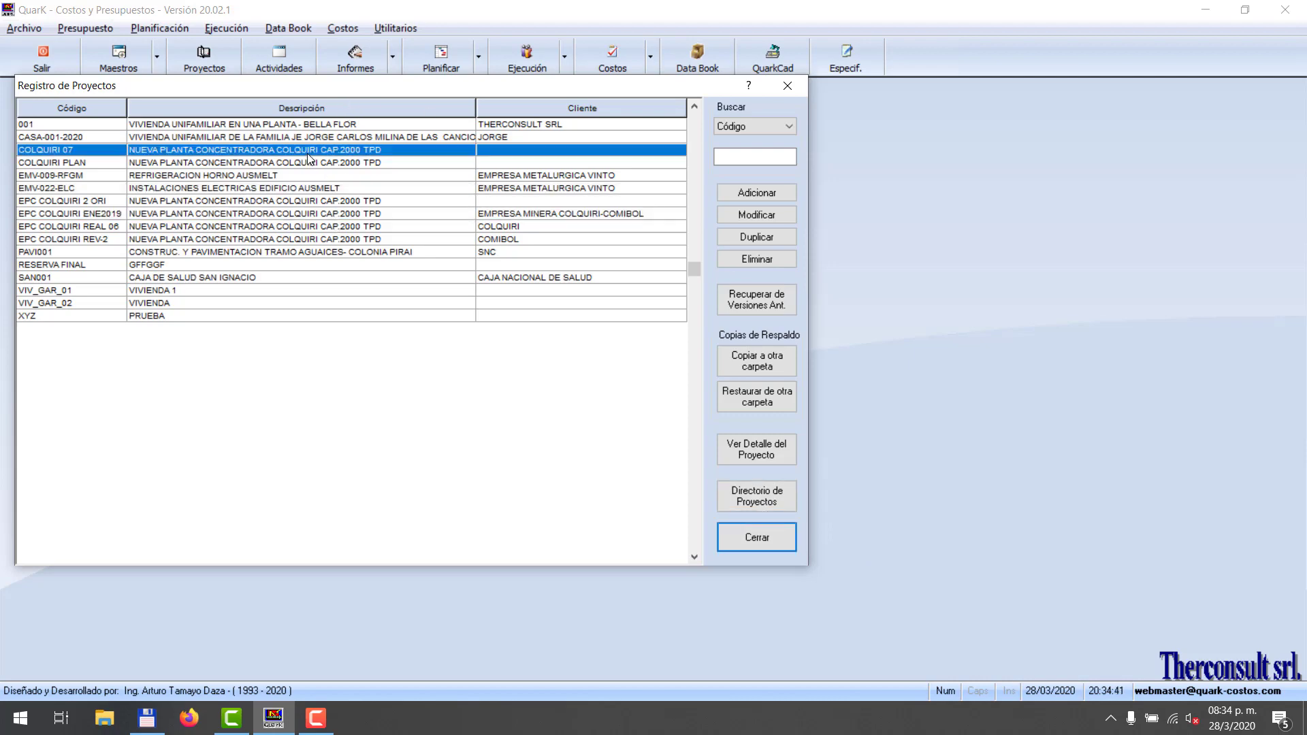
left_click(302, 136)
left_click(304, 178)
left_click(322, 216)
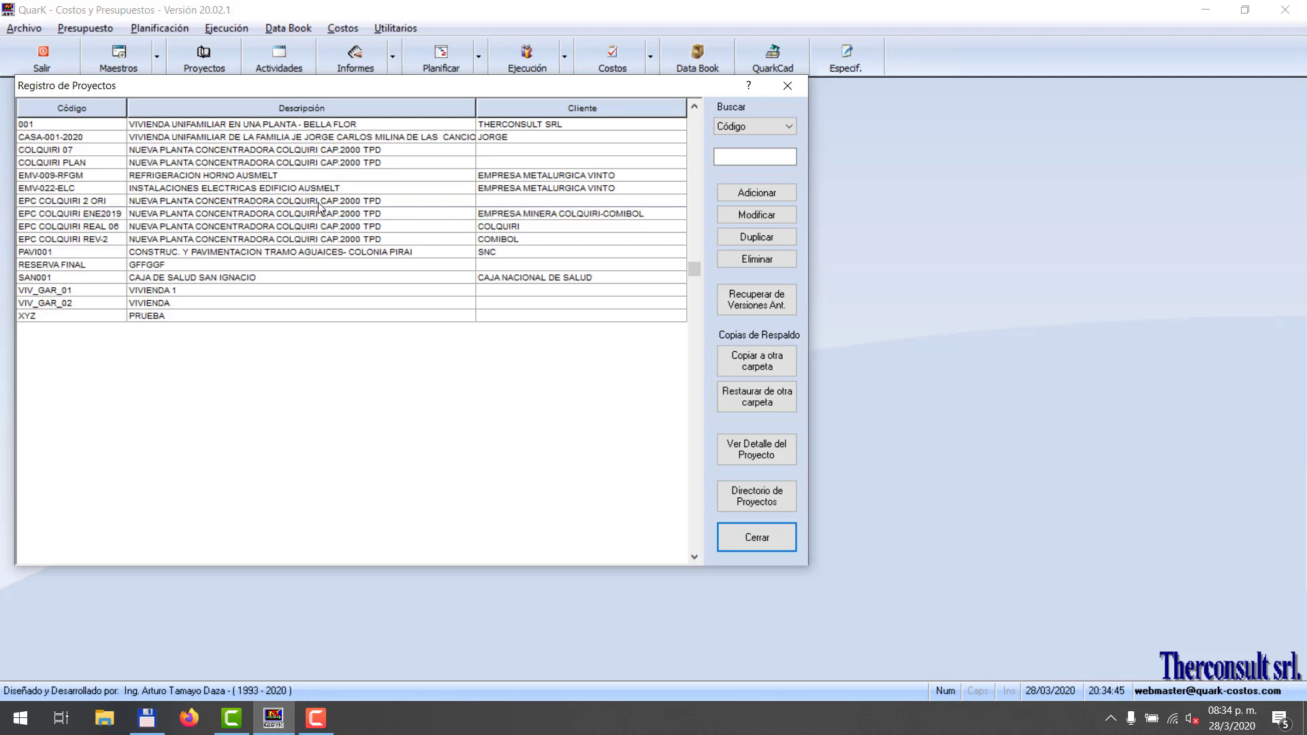
left_click(329, 200)
left_click(327, 164)
left_click(322, 137)
left_click(332, 188)
left_click(340, 228)
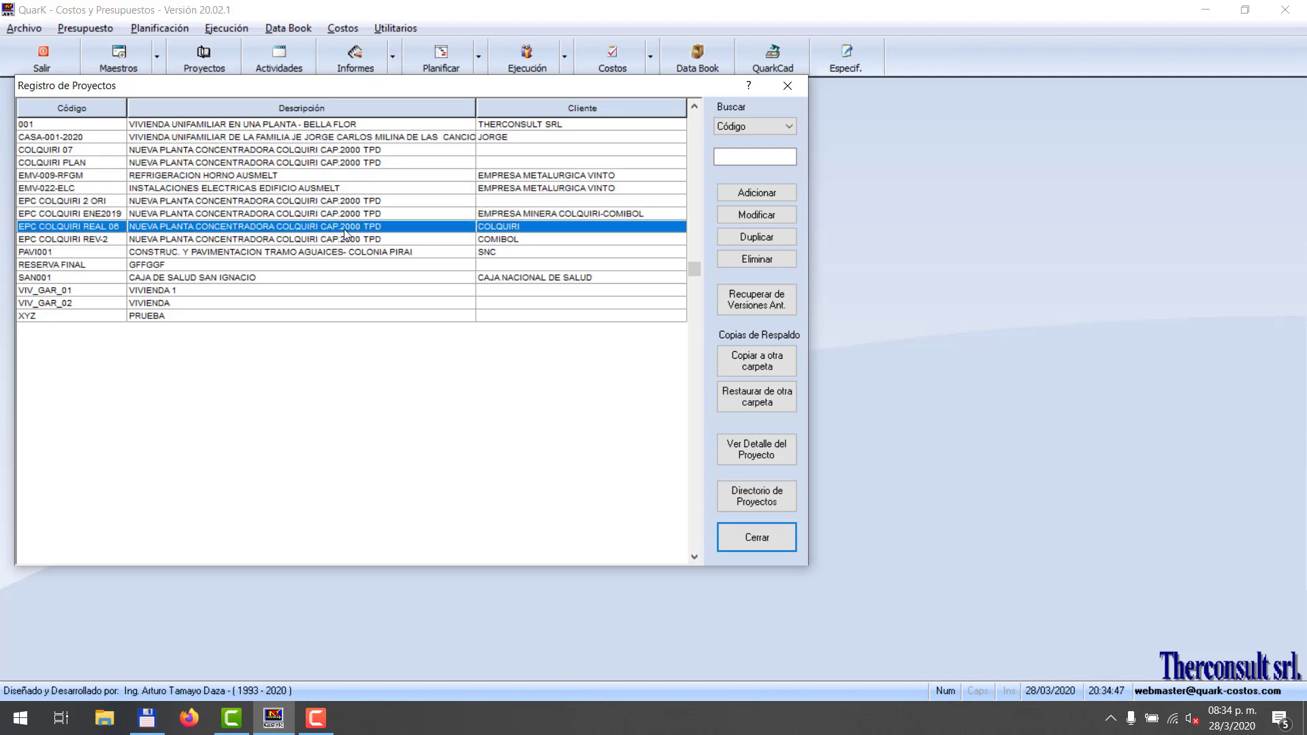
left_click(328, 202)
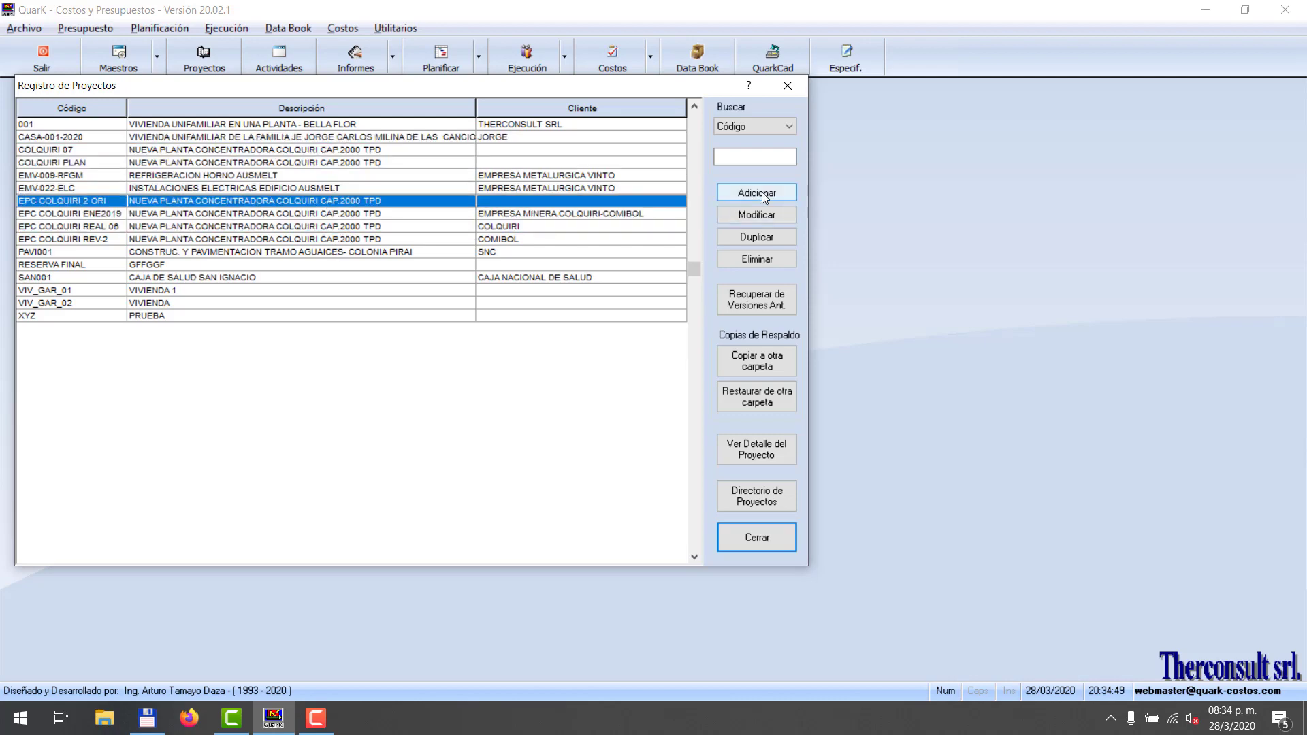
Start adding a new project and set its project code to CASA-001.
left_click(762, 192)
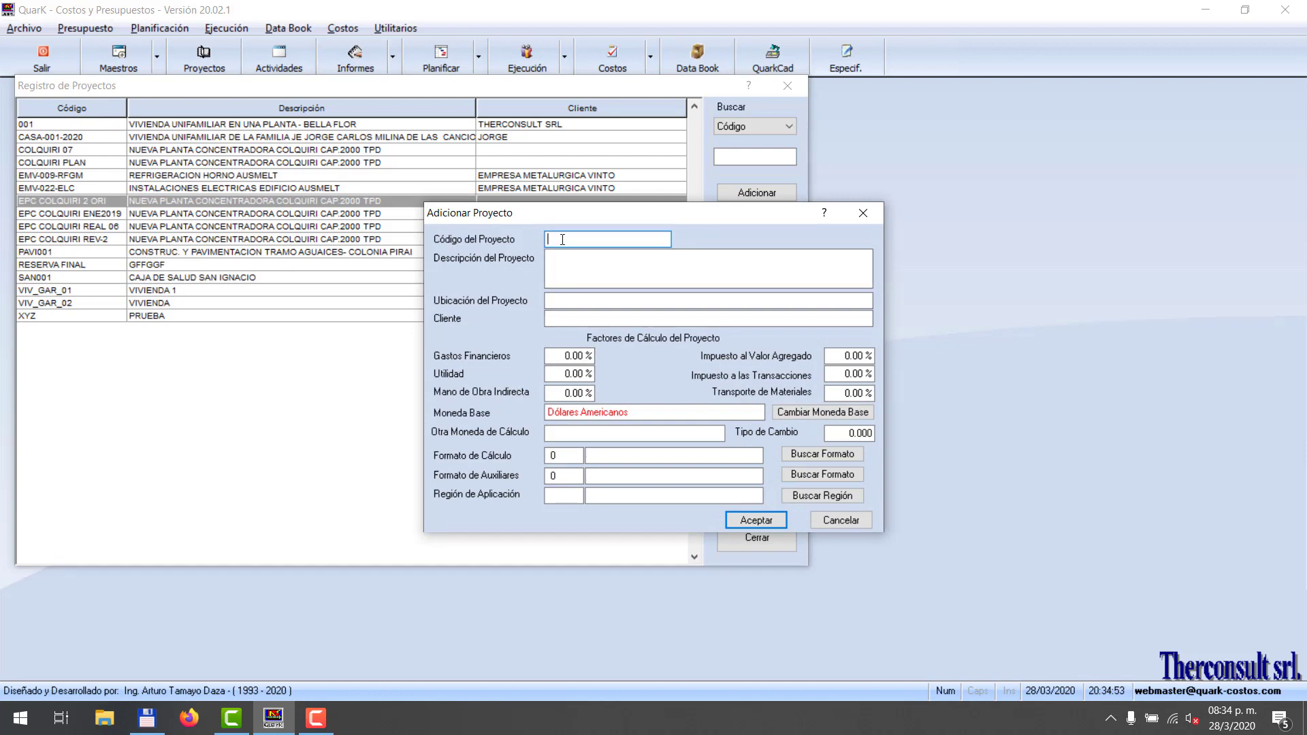
type("CAS")
type("1-001/")
key("BackSpace")
left_click(566, 238)
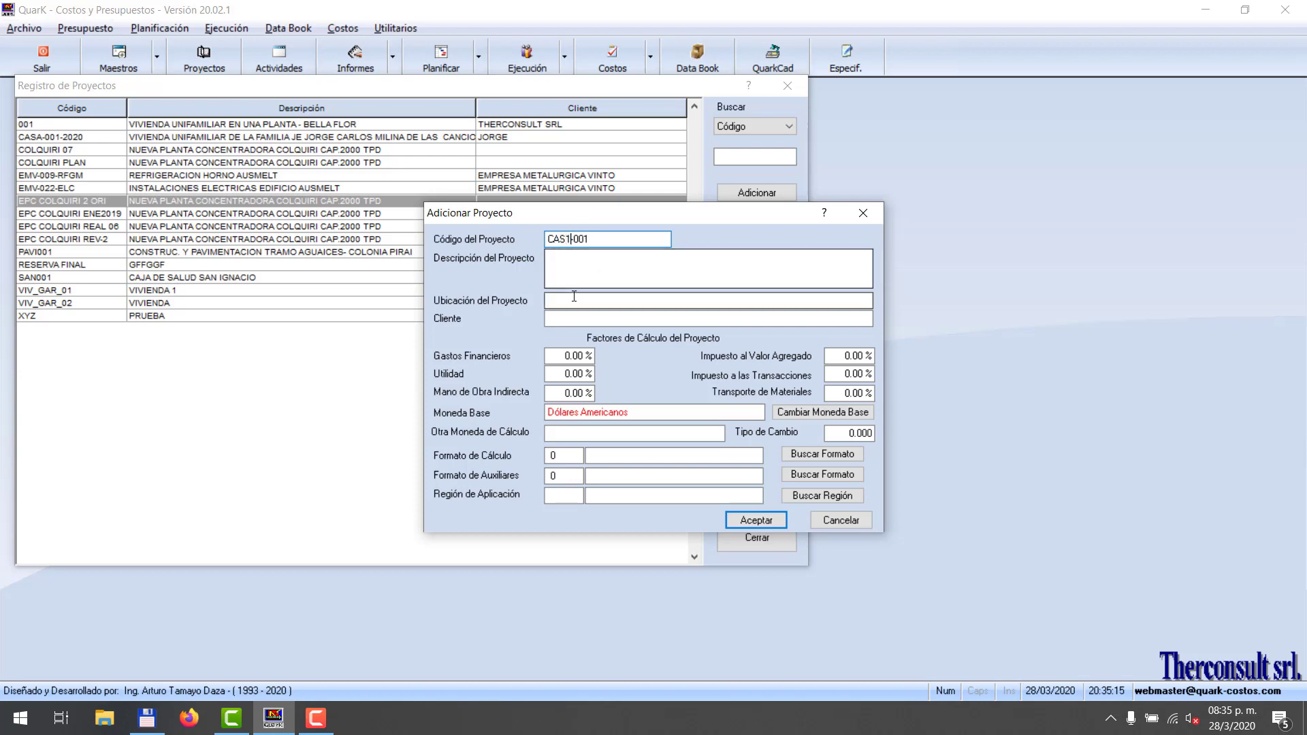
left_click_drag(564, 240, 571, 242)
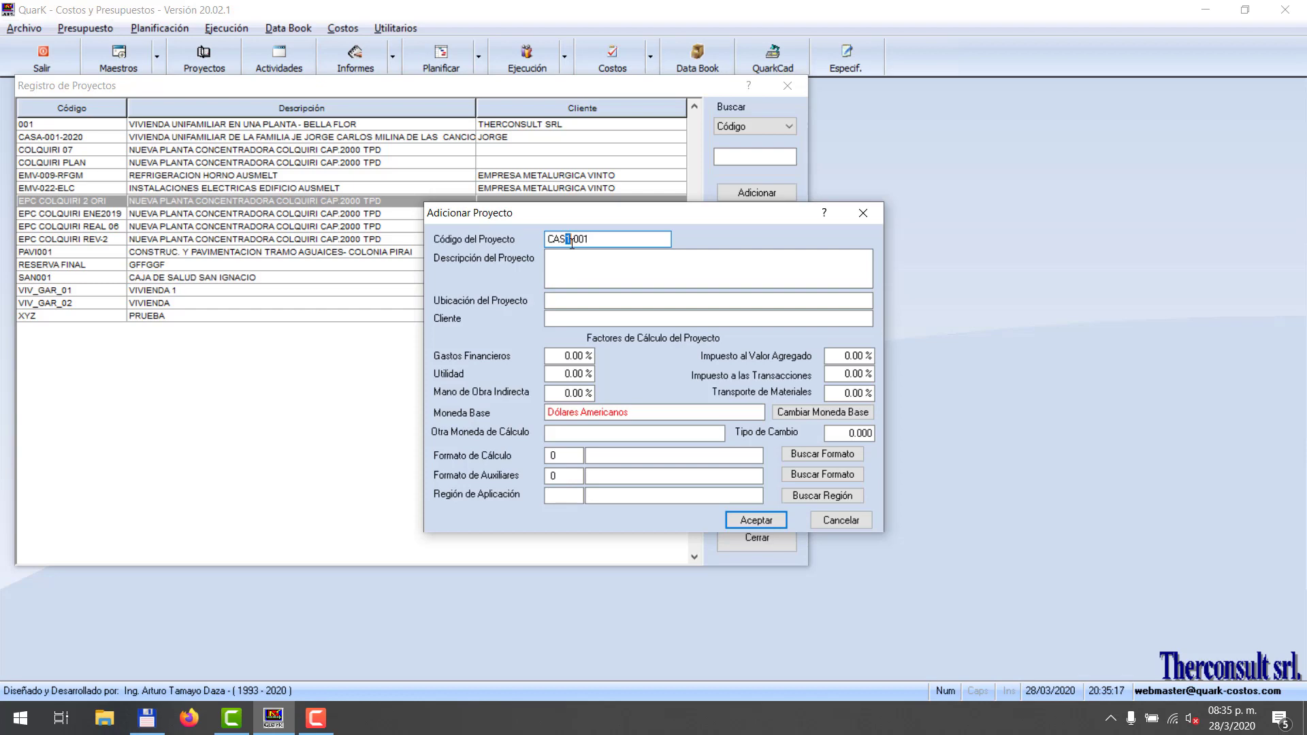
type("A")
key("Delete")
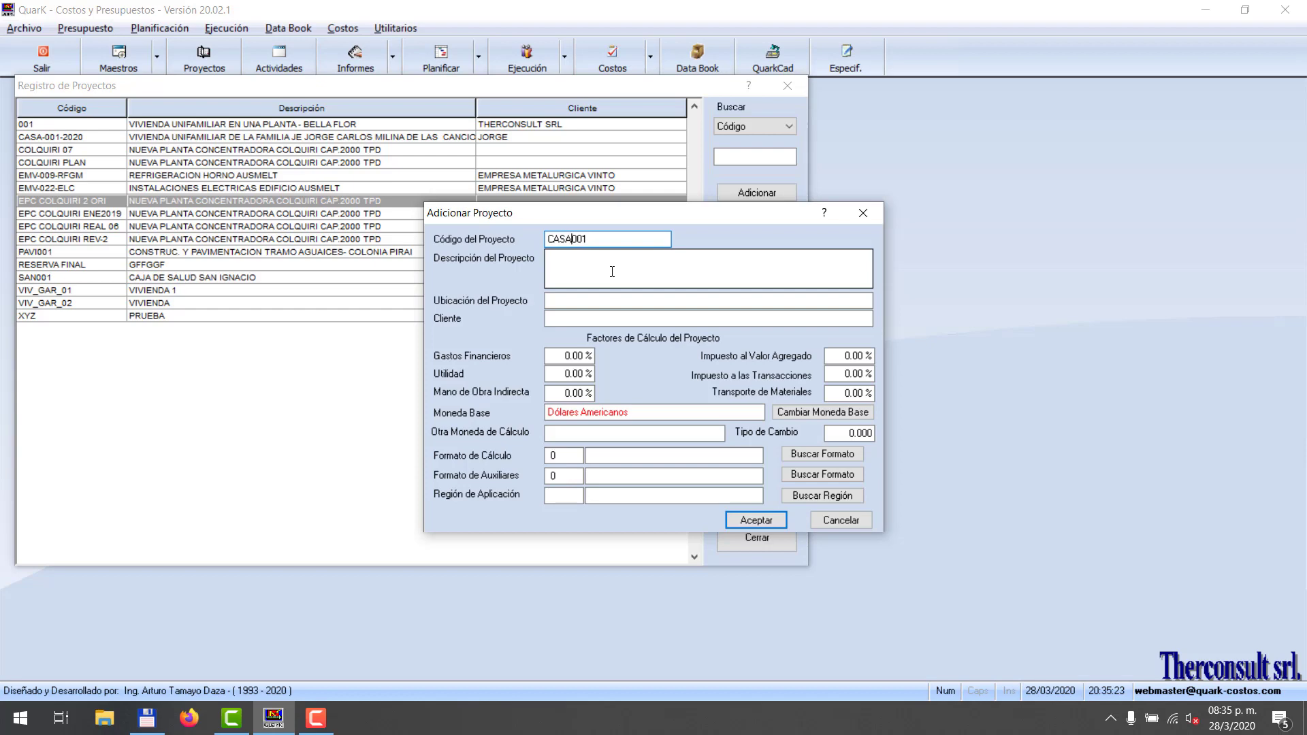
key("Delete")
type("-0")
key("End")
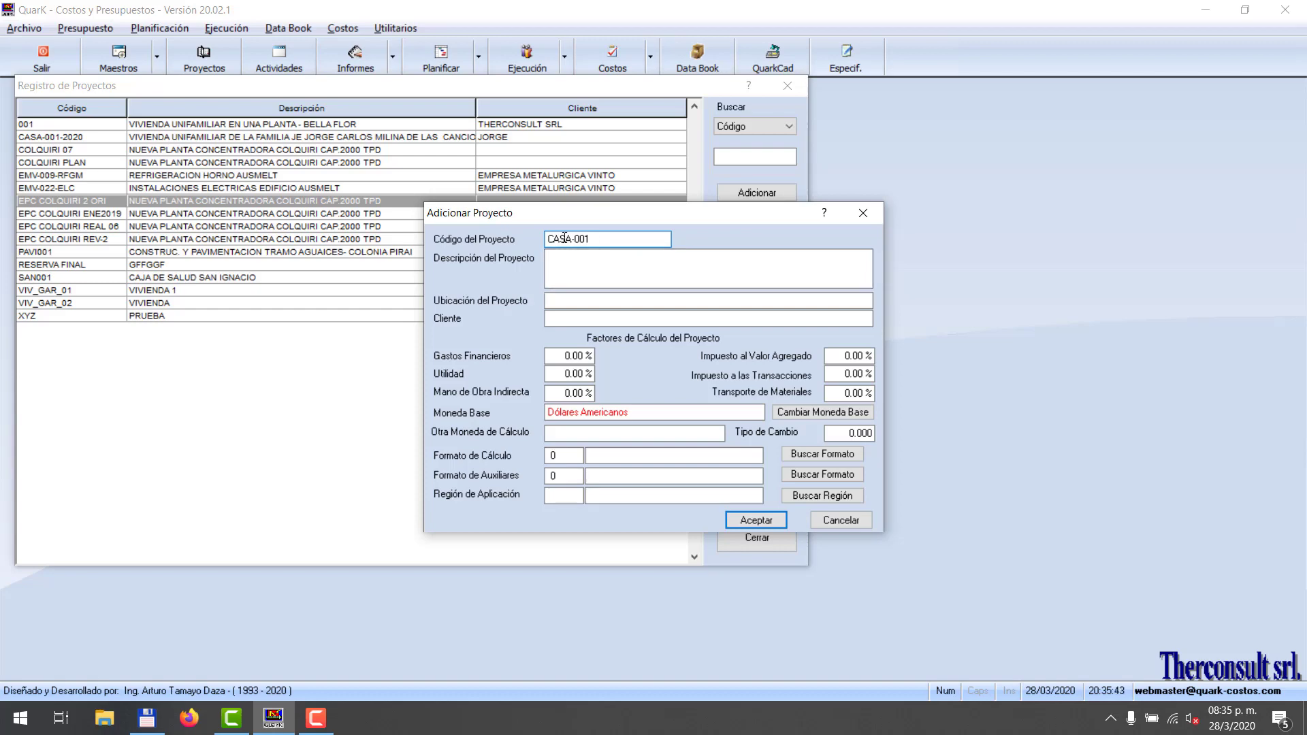
Try adding letters in front of the new project's code using insert mode, and remove them again.
left_click_drag(551, 240, 595, 253)
left_click(548, 239)
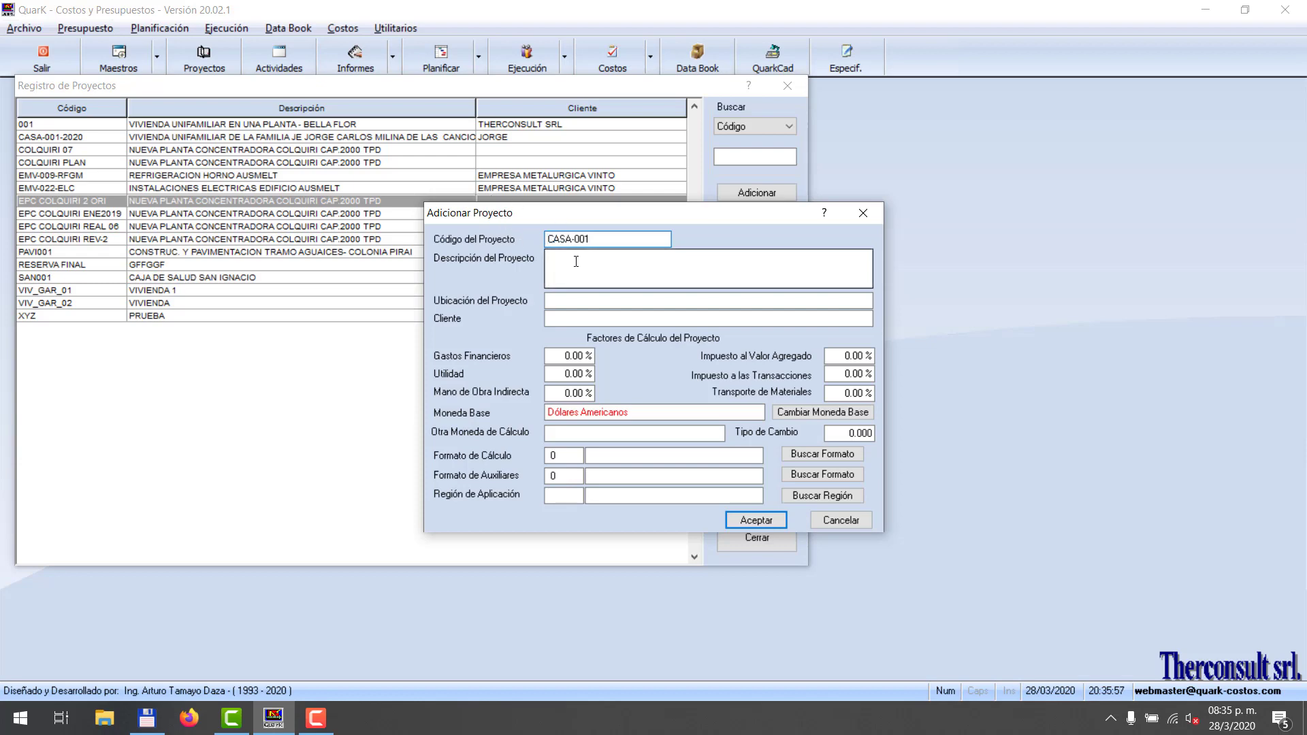
key("Delete")
type("D")
key("Num_Lock")
key("Insert")
key("Num_Lock")
type("C")
key("Left")
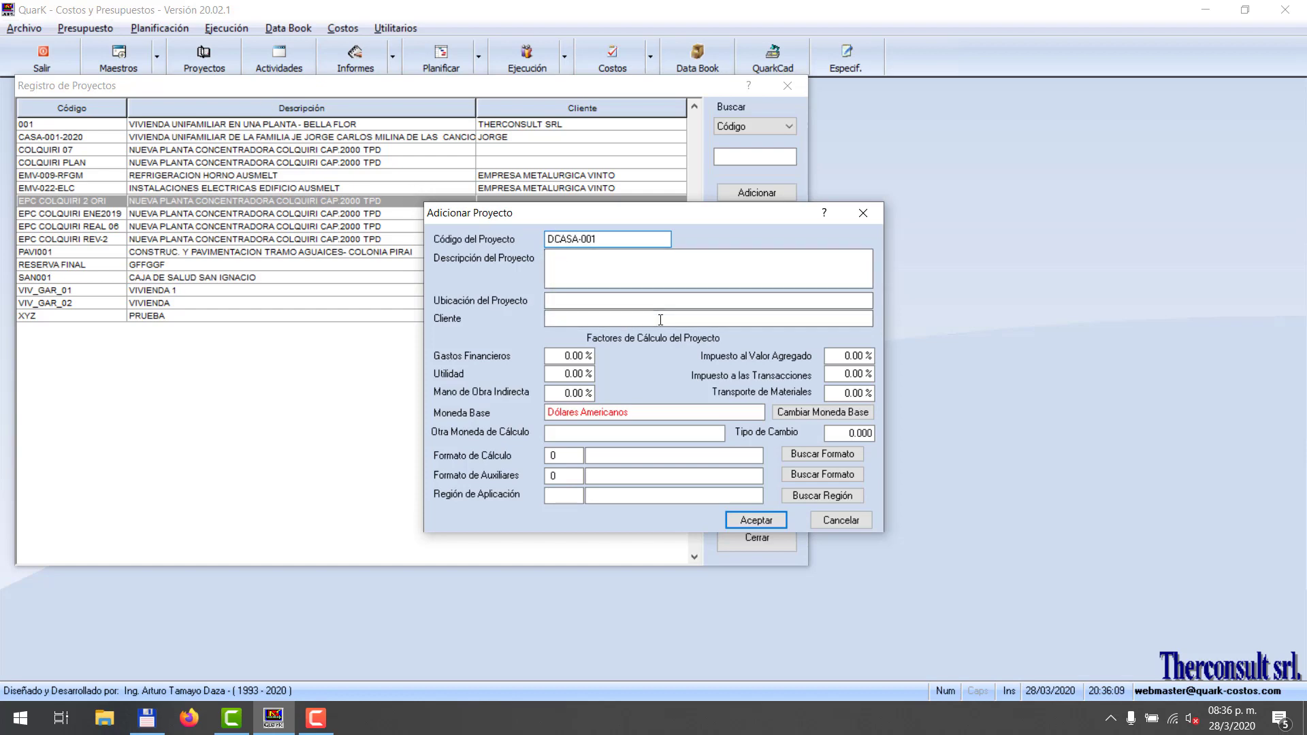
key("BackSpace")
key("BackSpace")
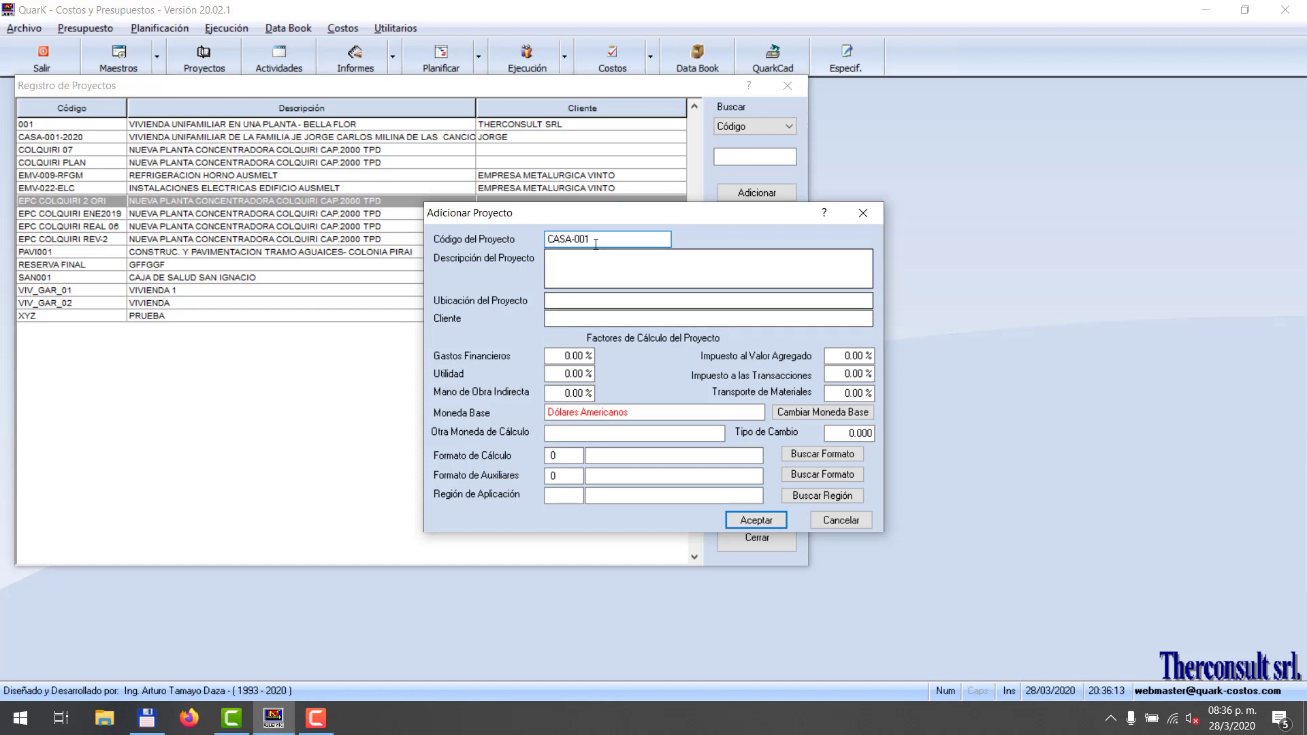
Enter the project description "CASA DE LOS SEÑORES DE LA PLAZA DONDE VIVIA EL SEÑOR" followed by the resident's full name.
left_click_drag(594, 239, 551, 253)
left_click(551, 256)
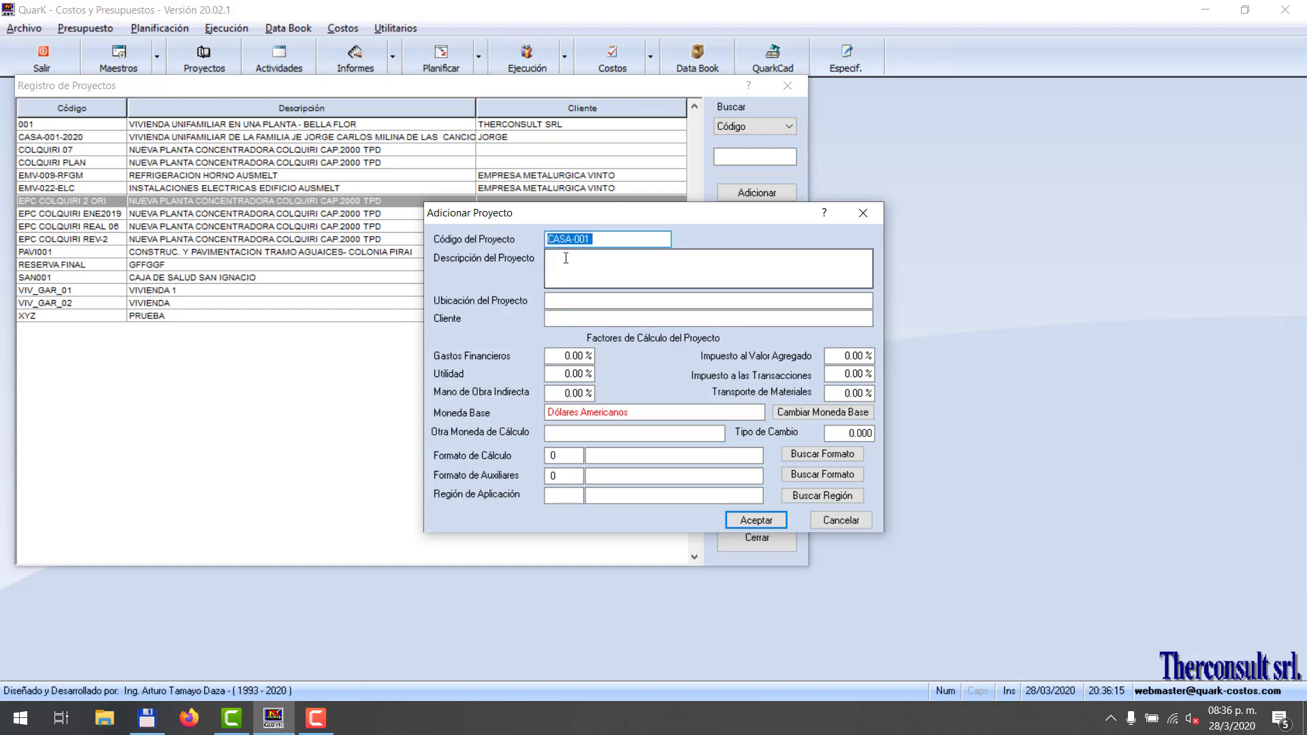
type("CAS")
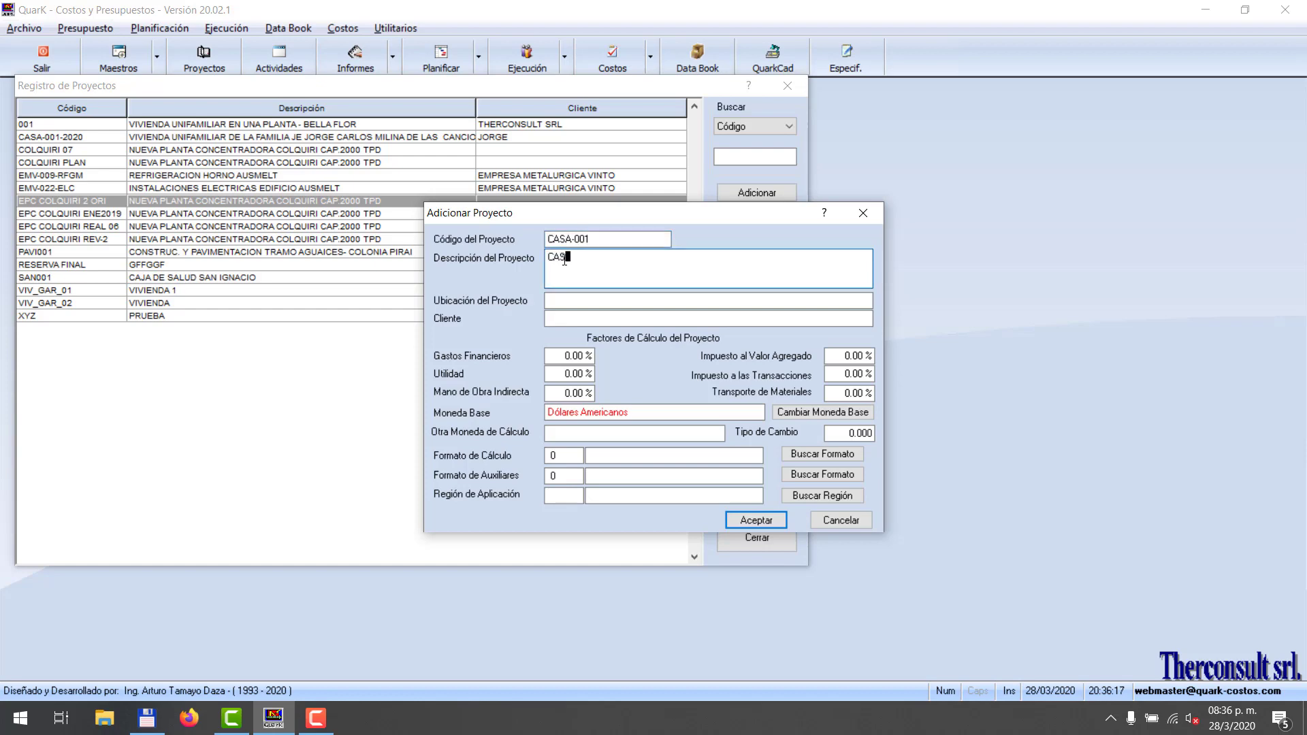
type("A DE LOS SEÑORES DE LA PLZAZ")
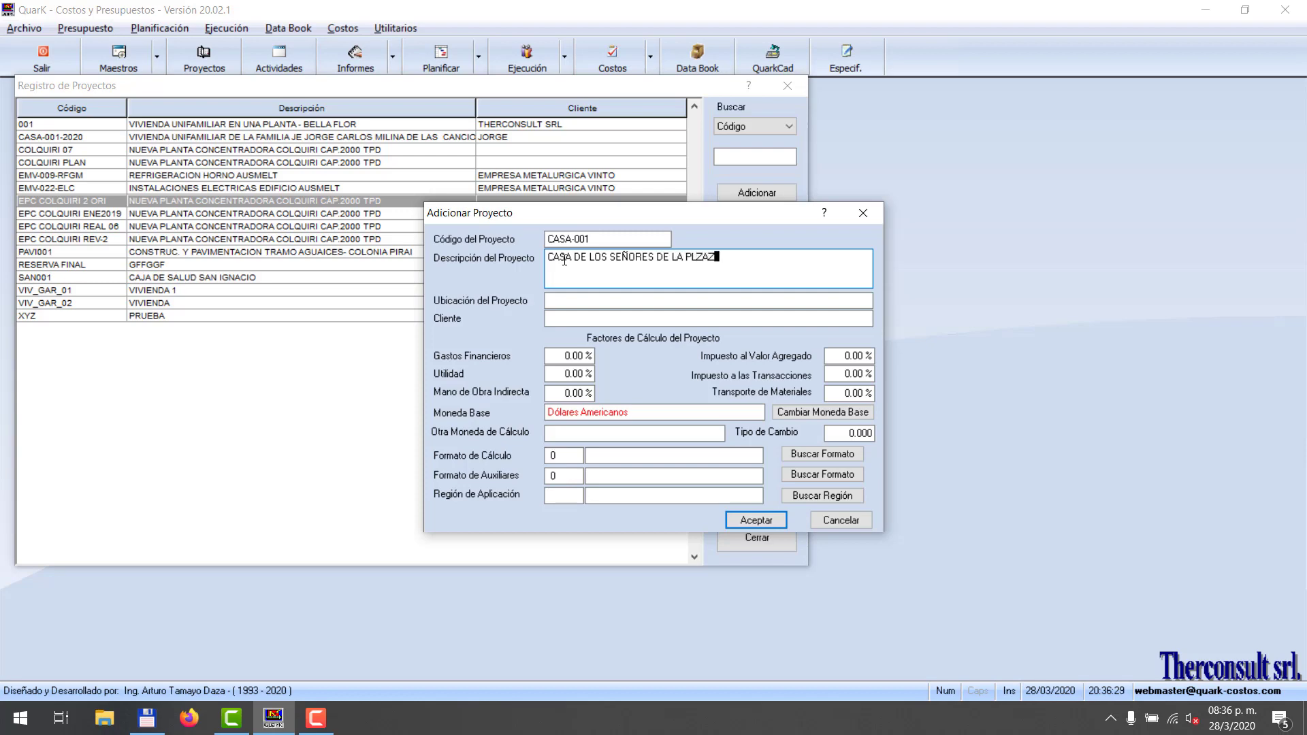
key("BackSpace")
key("BackSpace")
key("BackSpace")
type("AZA DONDE VIVIA EL SEÑOR")
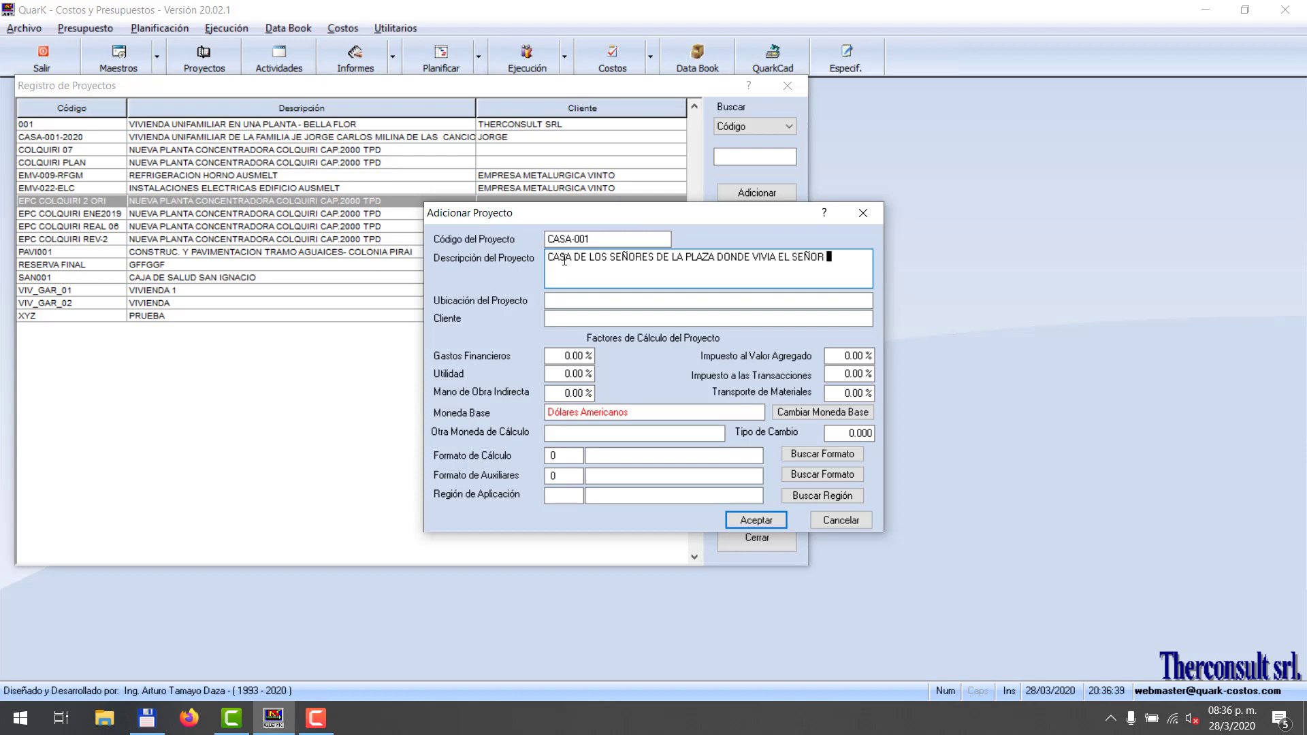
type(" JOSE DE LAS IGLESCAIA CARL")
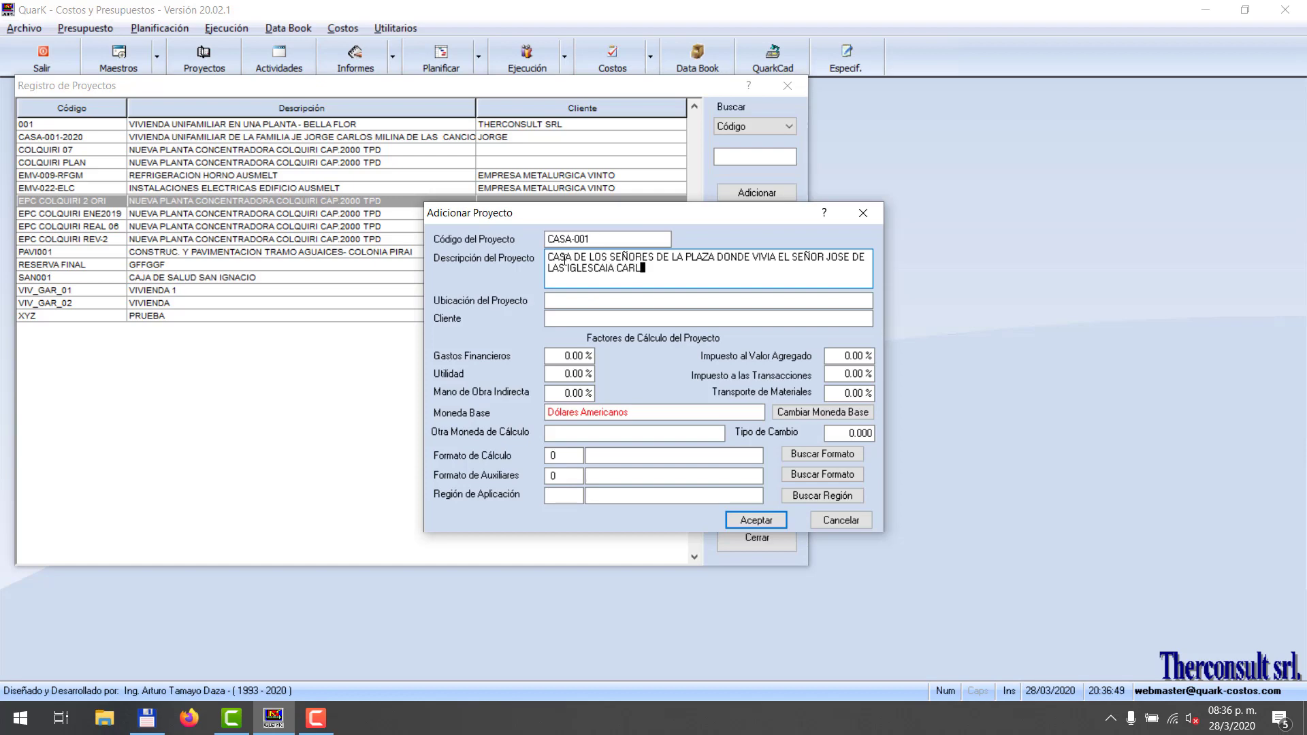
type("OS DE LOS ONTES")
left_click(603, 270)
key("BackSpace")
key("BackSpace")
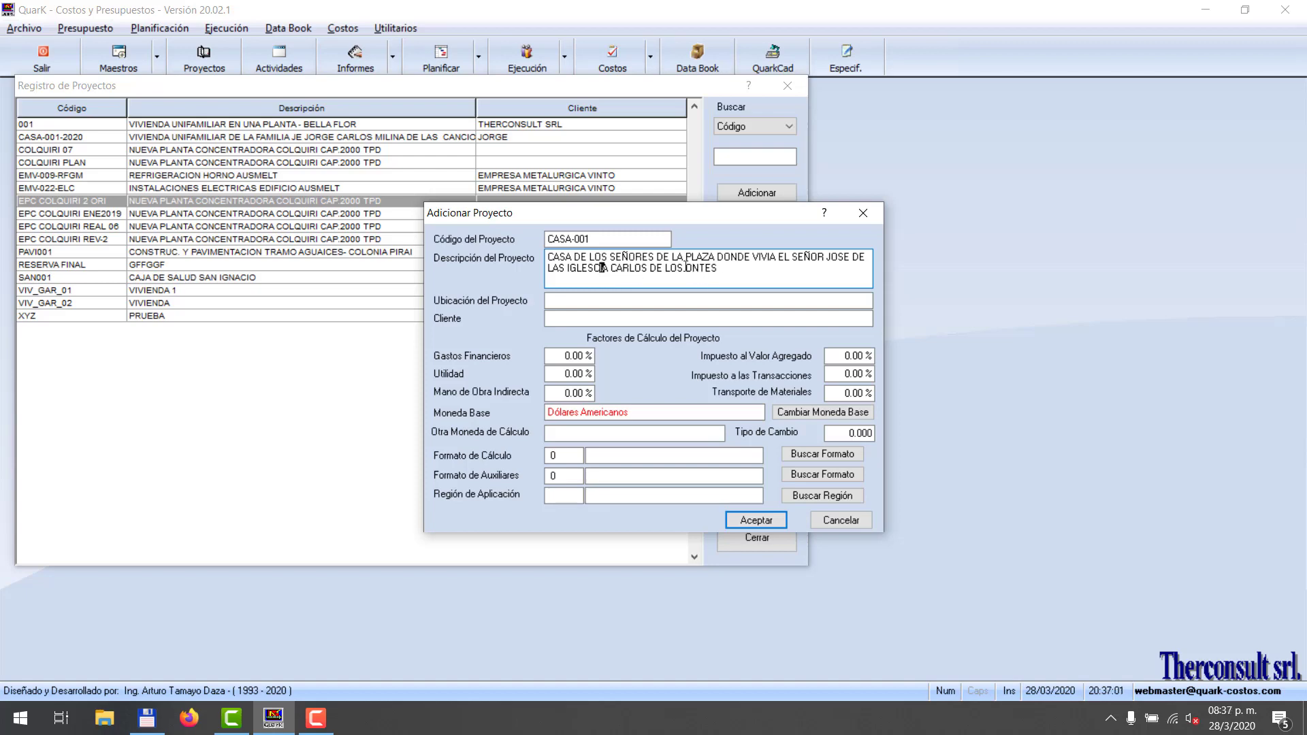
type("M")
Set the project location to "LUGAR DE LA CONSTRUCCIOM" and the client to "QUIE ES ES EL INTERESADO".
left_click(577, 299)
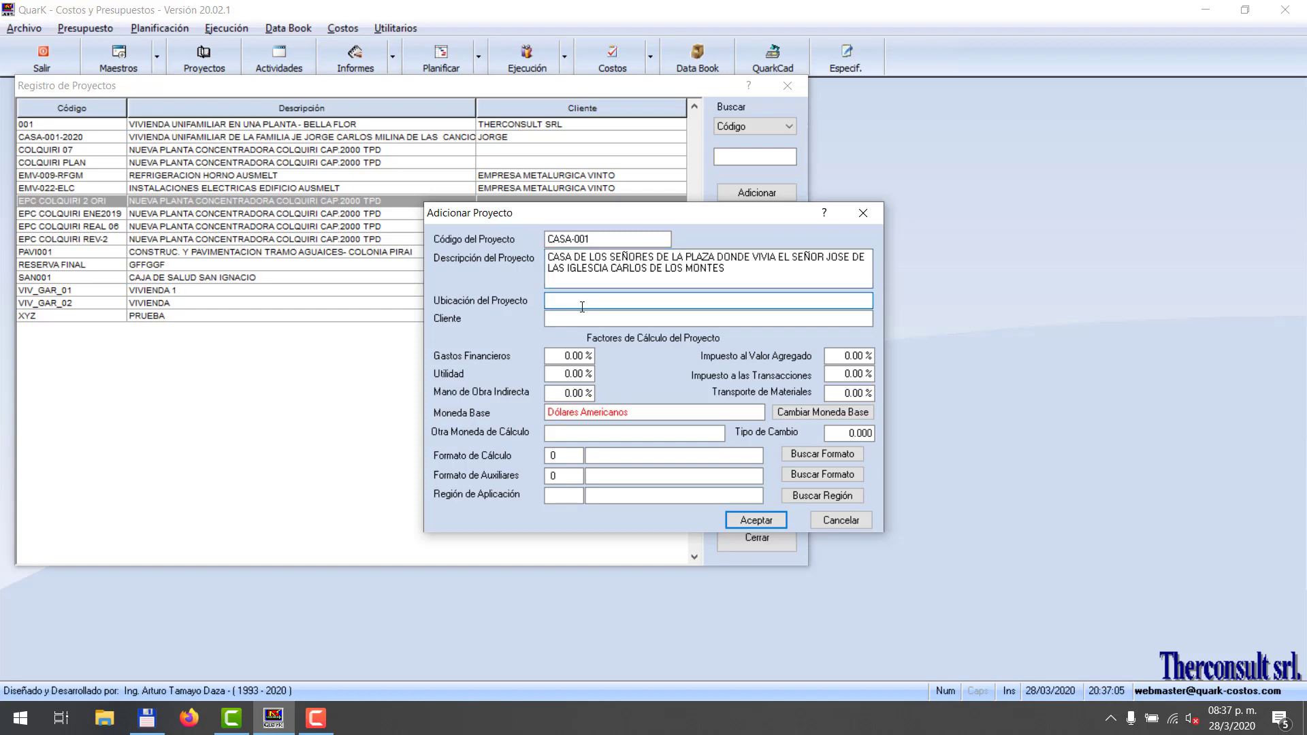
type("LUGAR DE LA CONSTRUCCIOM")
left_click(557, 320)
type("QUI")
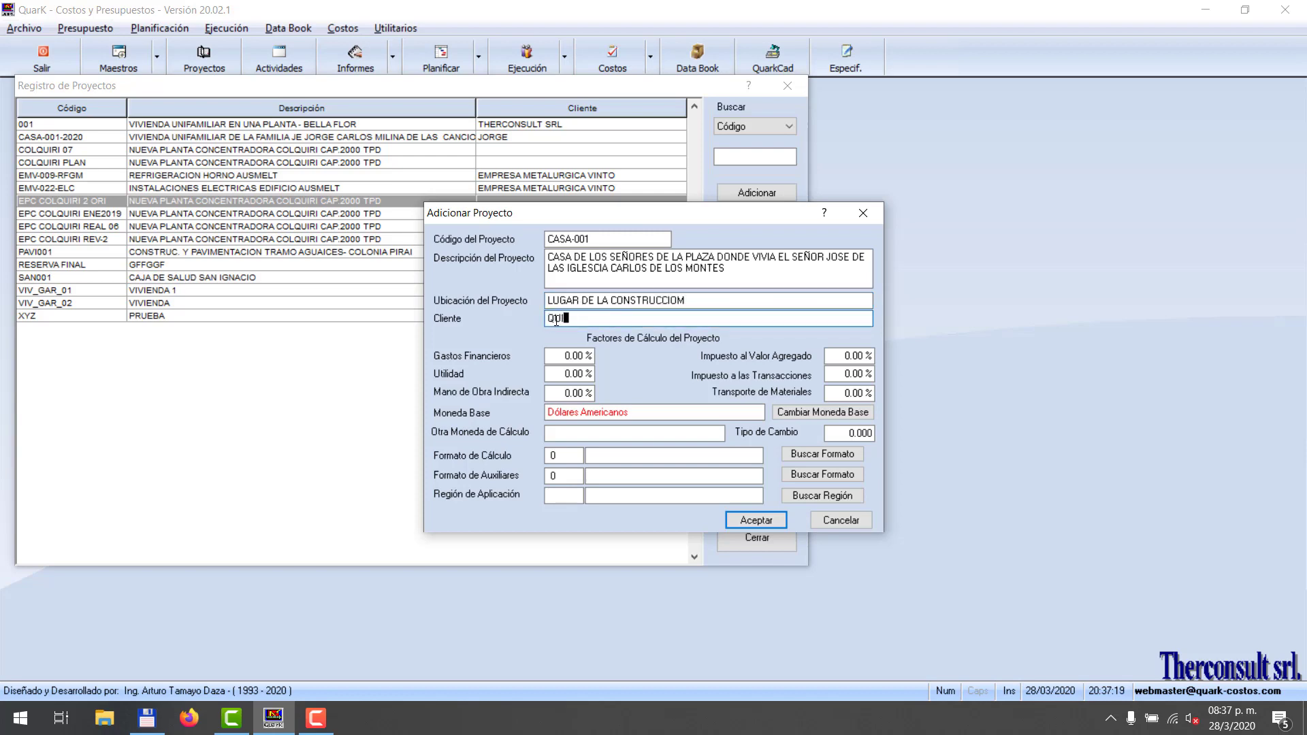
type("E ES ES EL INTERESADO")
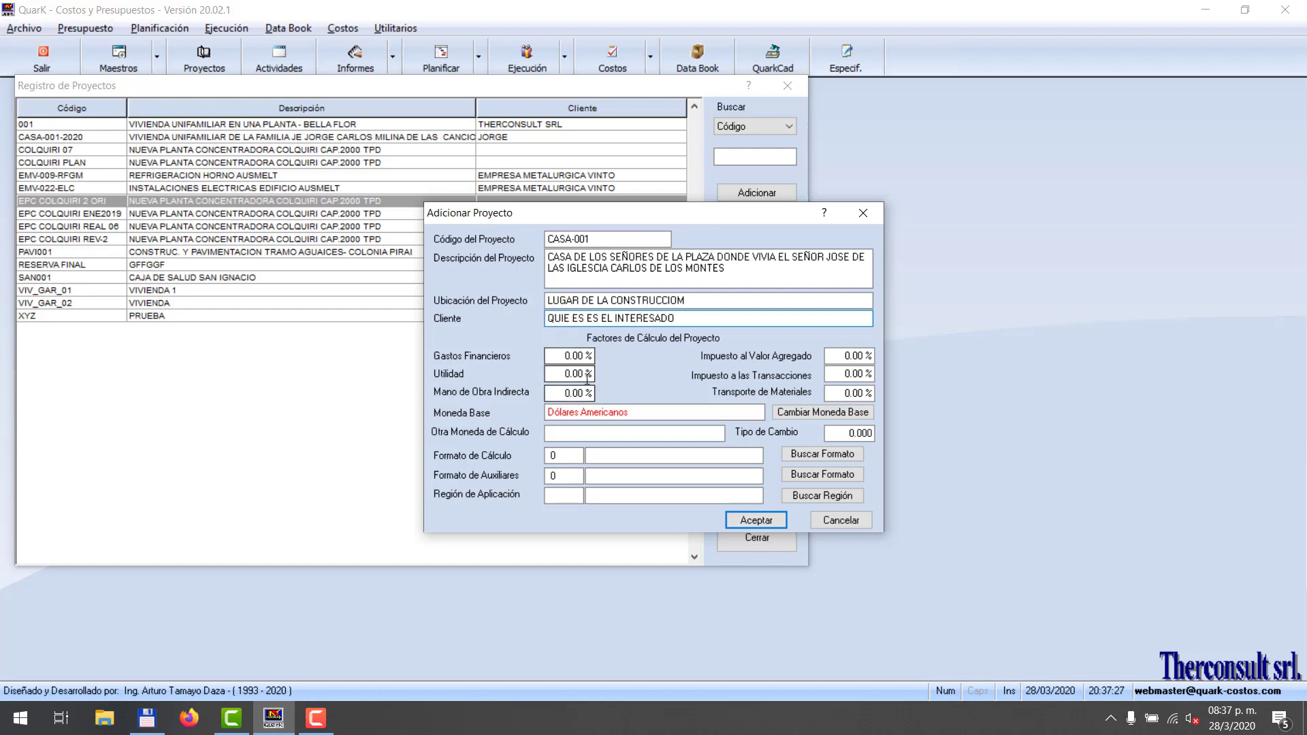
left_click(566, 356)
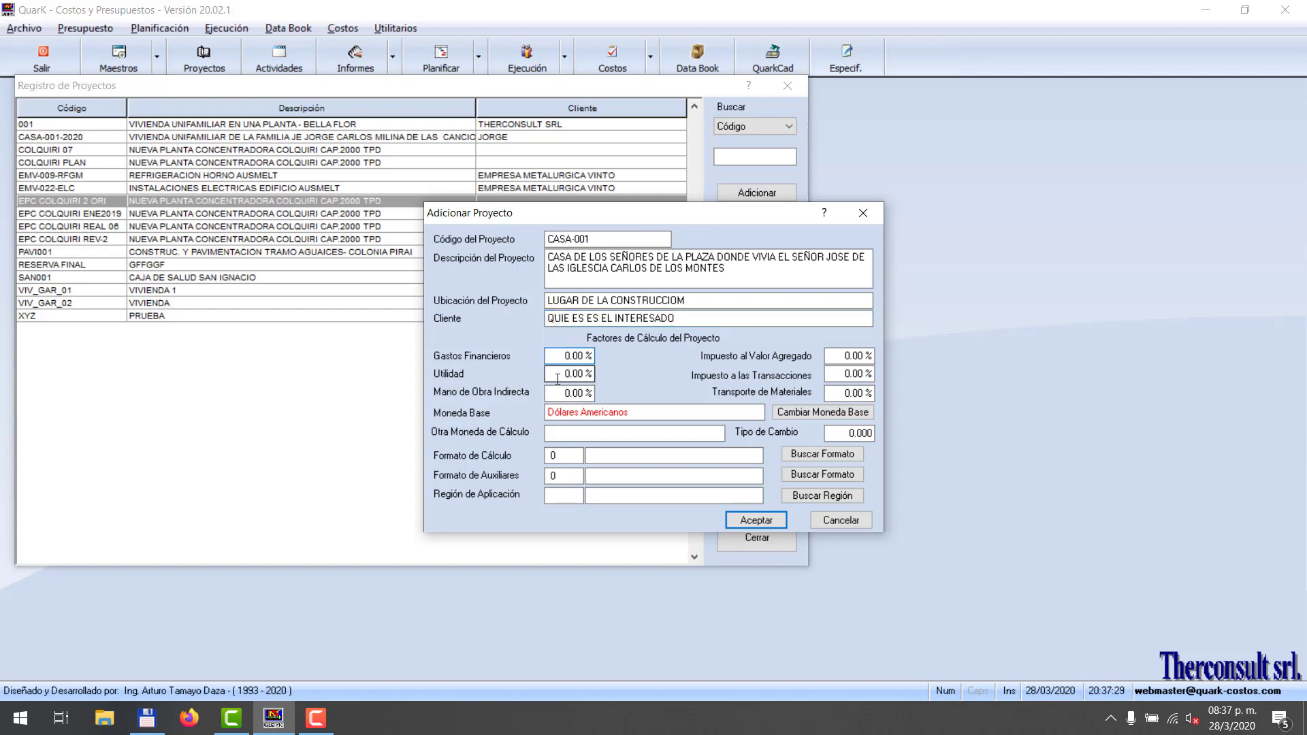
left_click(558, 374)
left_click(563, 393)
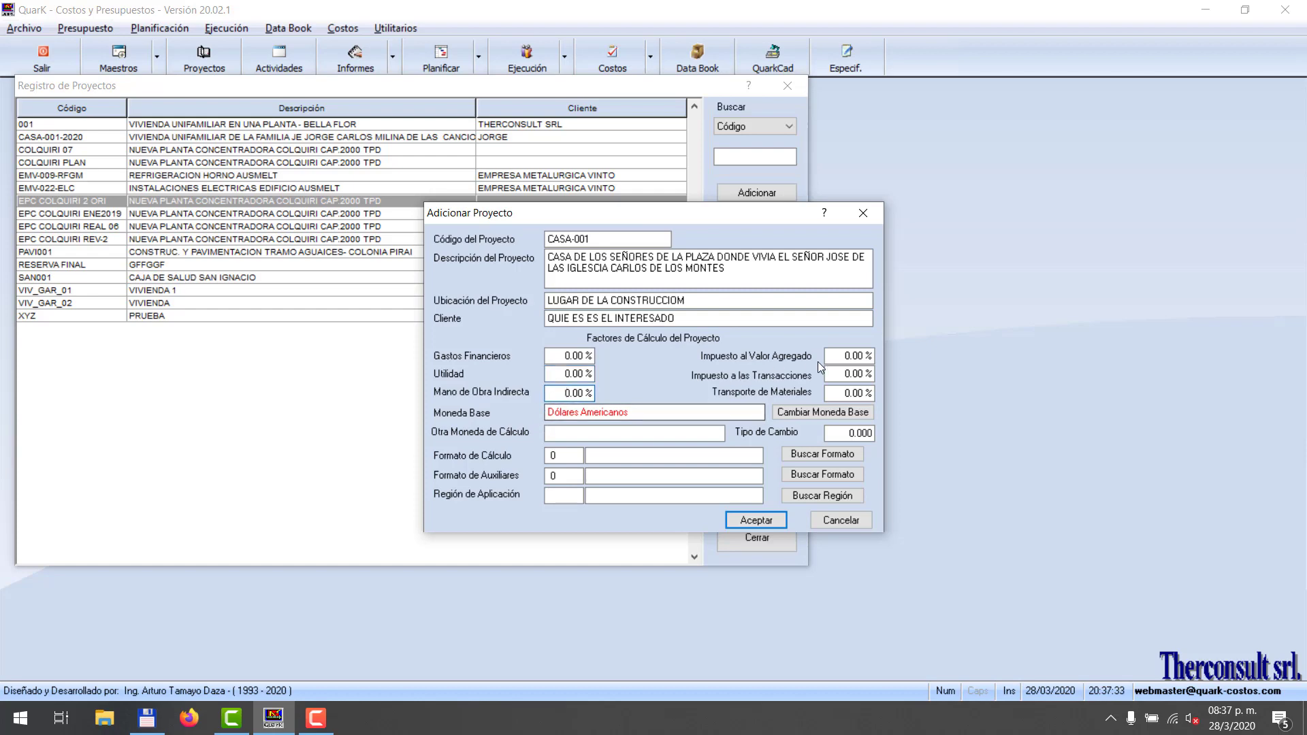
left_click(844, 356)
left_click(839, 375)
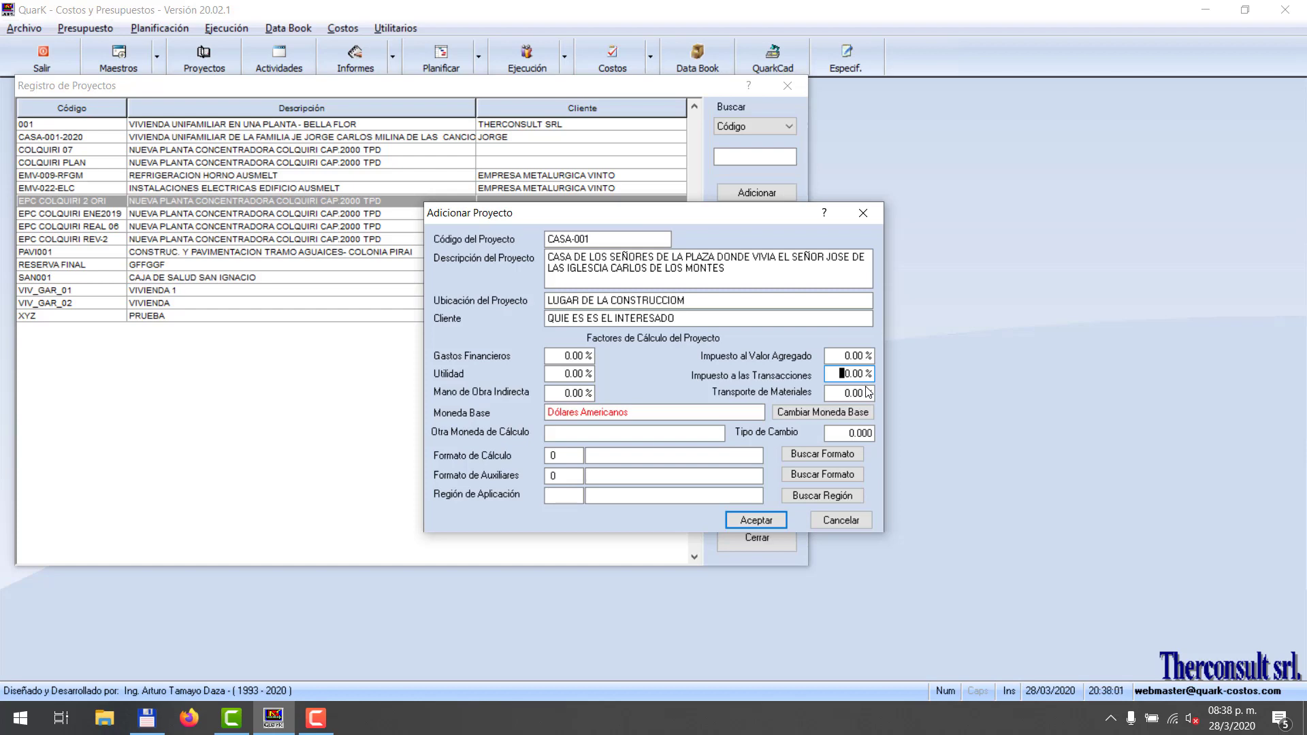
left_click(840, 391)
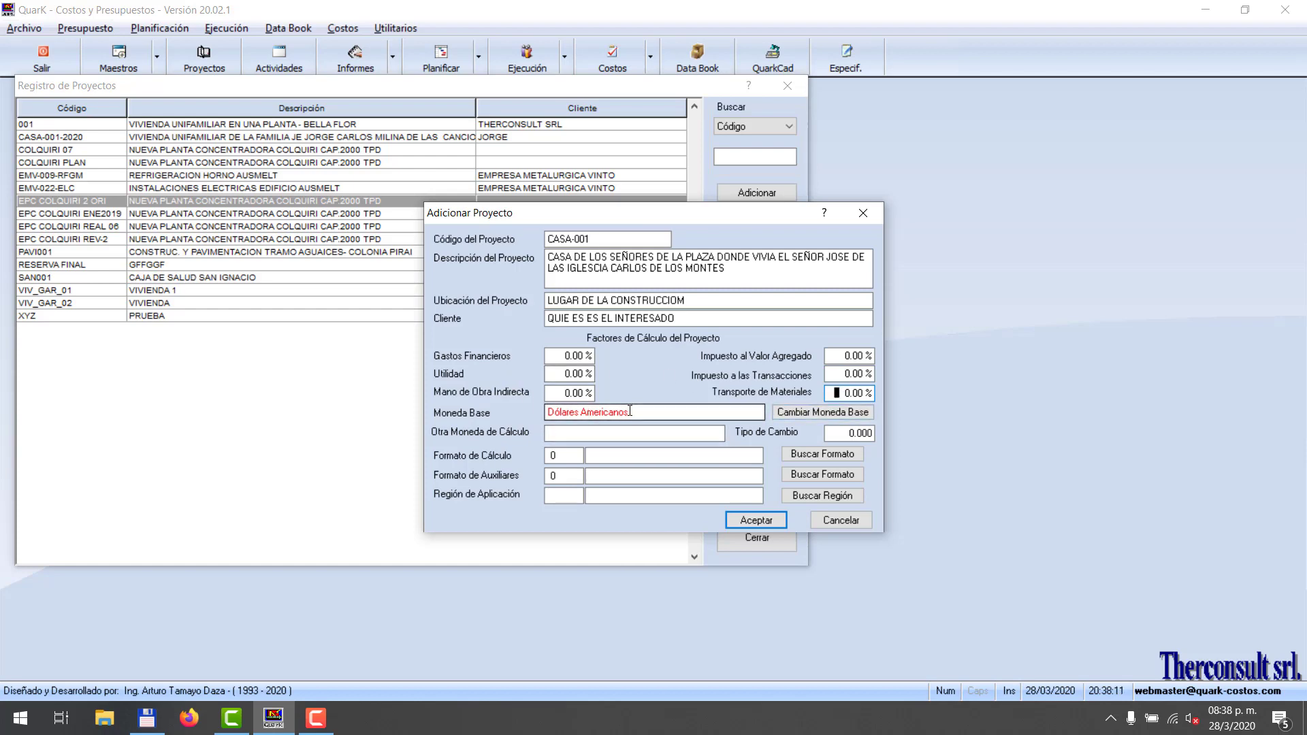
left_click(735, 416)
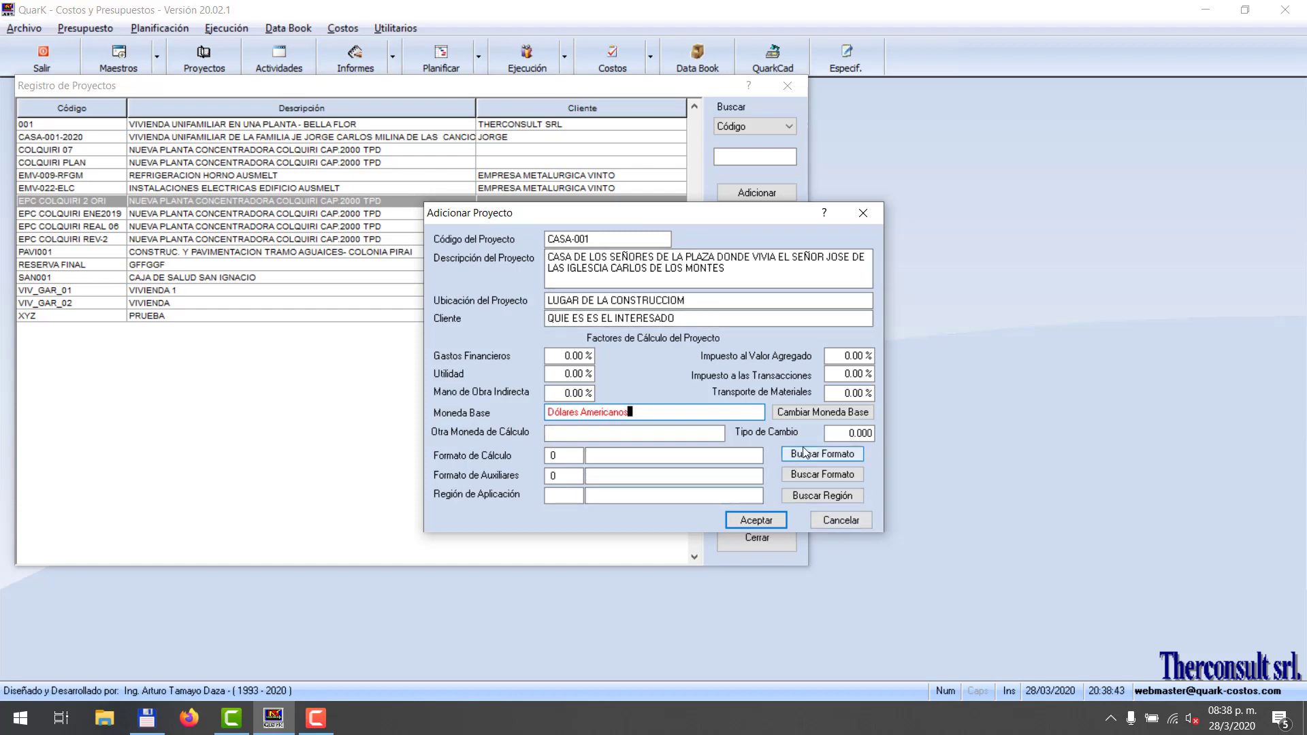
Set the other calculation currency to Bolivianos with an exchange rate of 6.96.
left_click(579, 435)
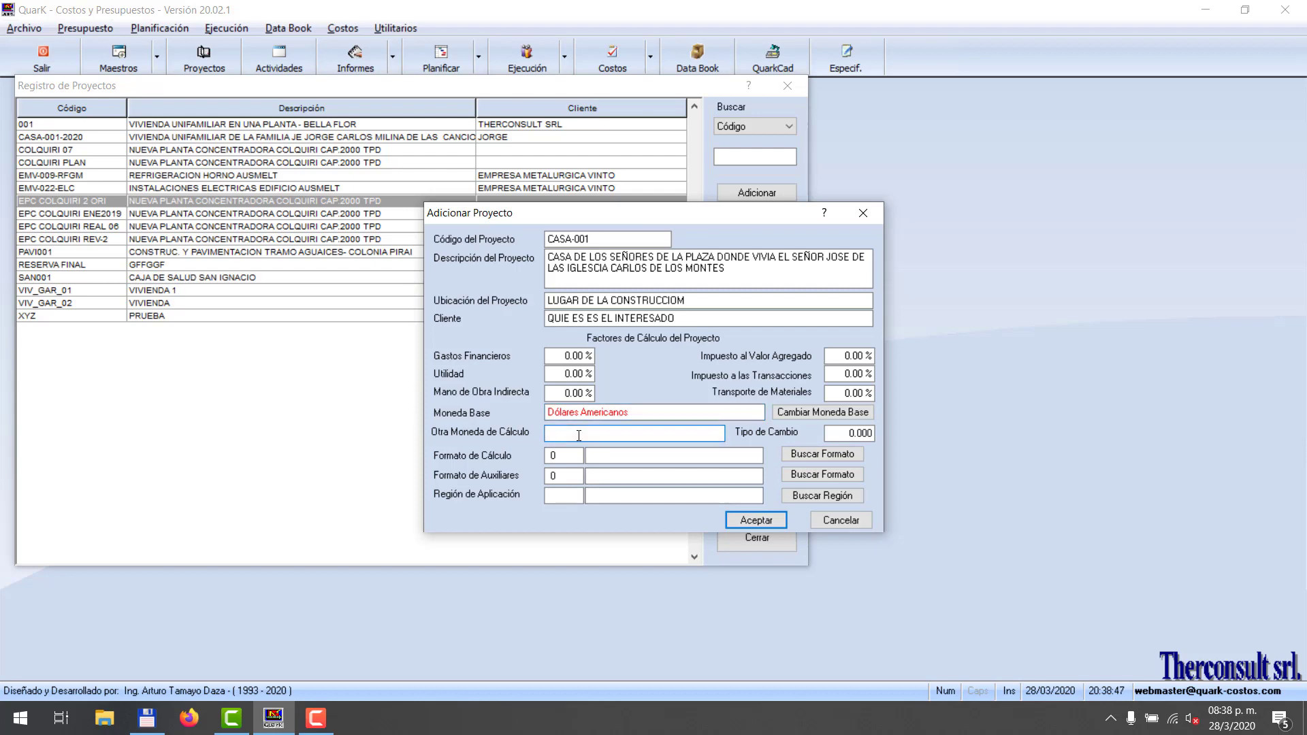
type("Bolivianos")
left_click(843, 433)
type("6.96")
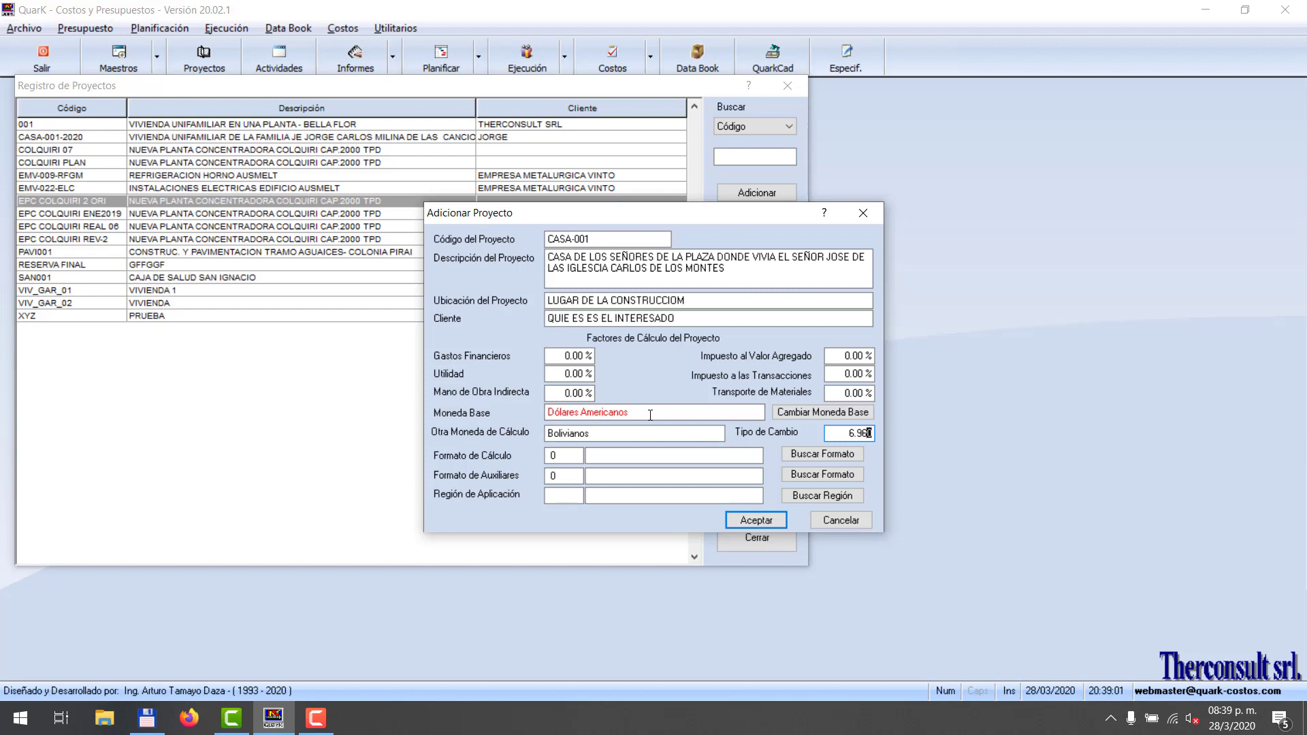
left_click(650, 415)
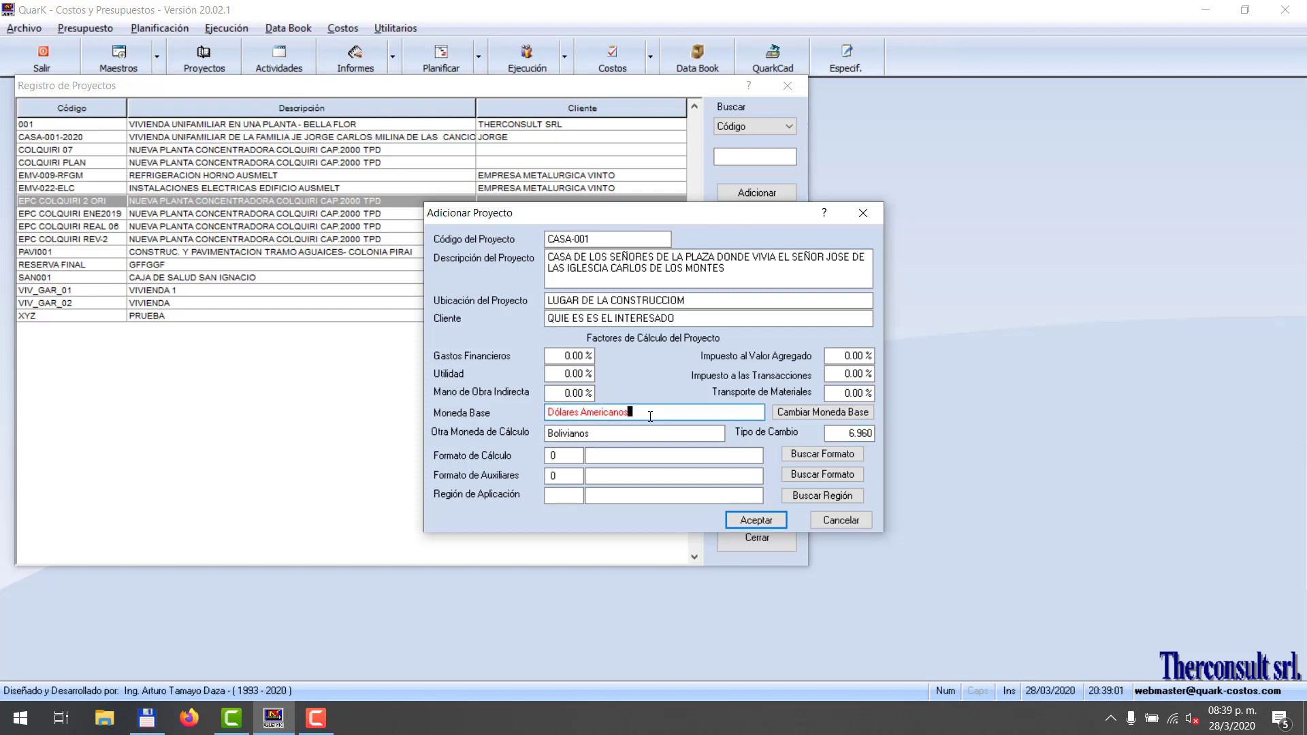
left_click(609, 433)
Choose format 12, SEGUN DECRETO, as the new project's calculation format.
left_click(833, 455)
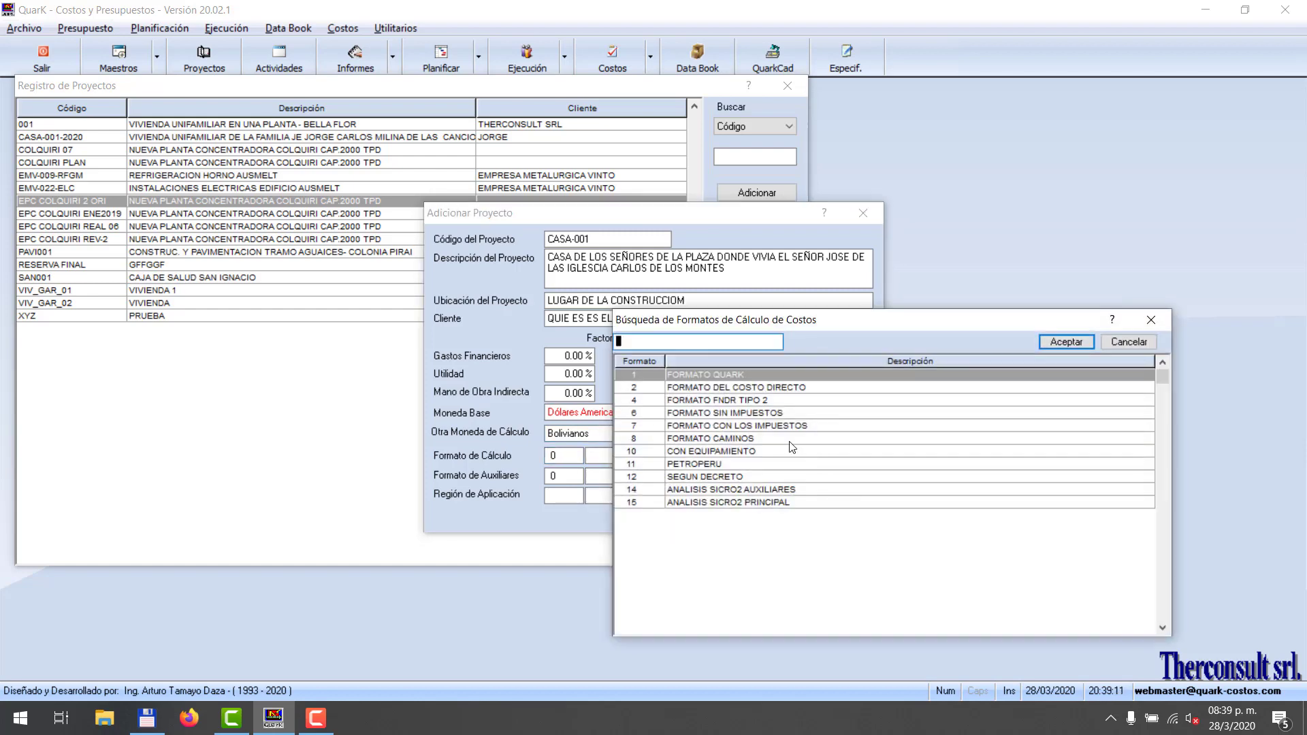
double_click(728, 477)
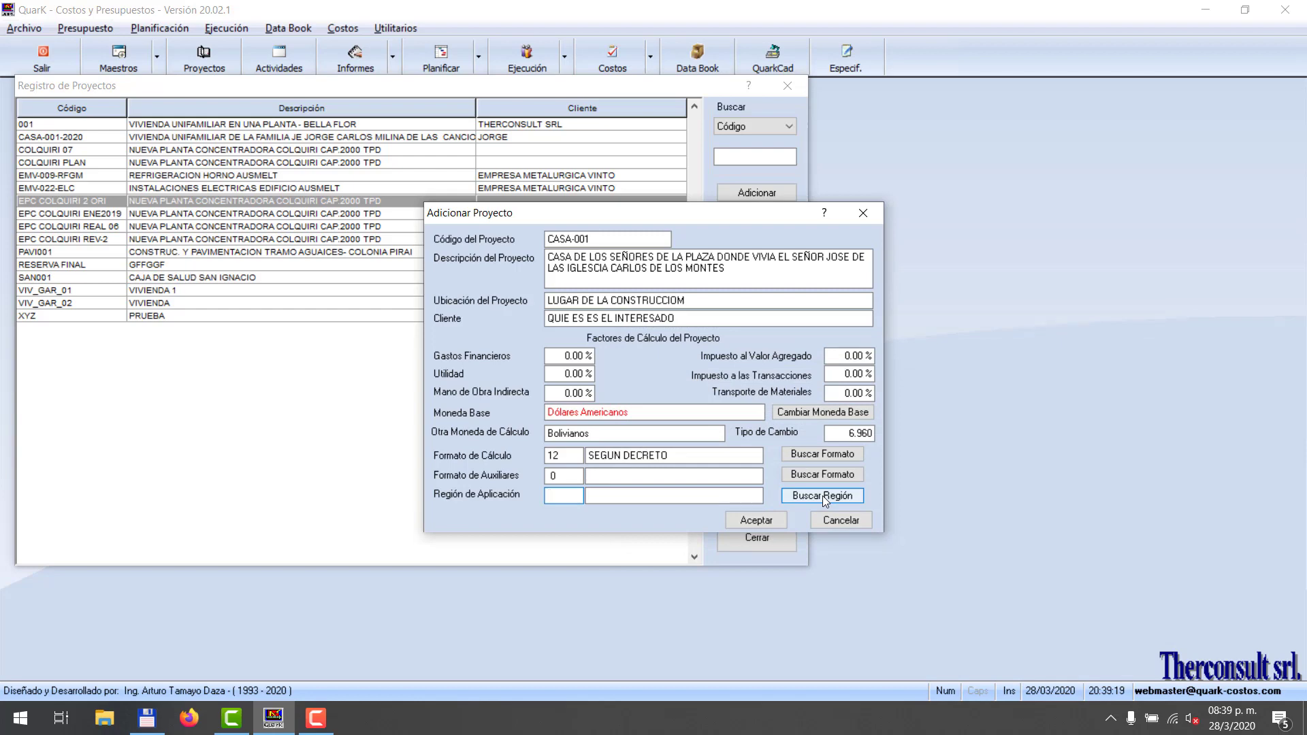
left_click(570, 479)
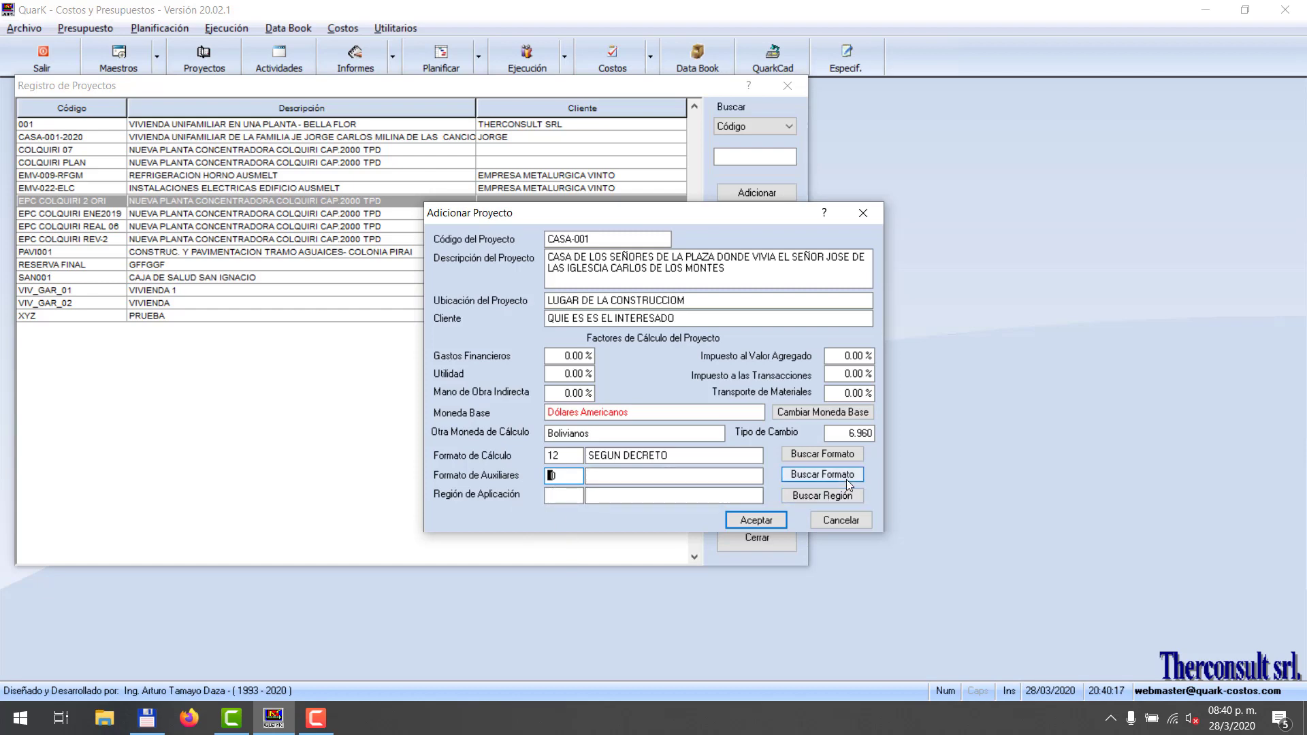
left_click(810, 456)
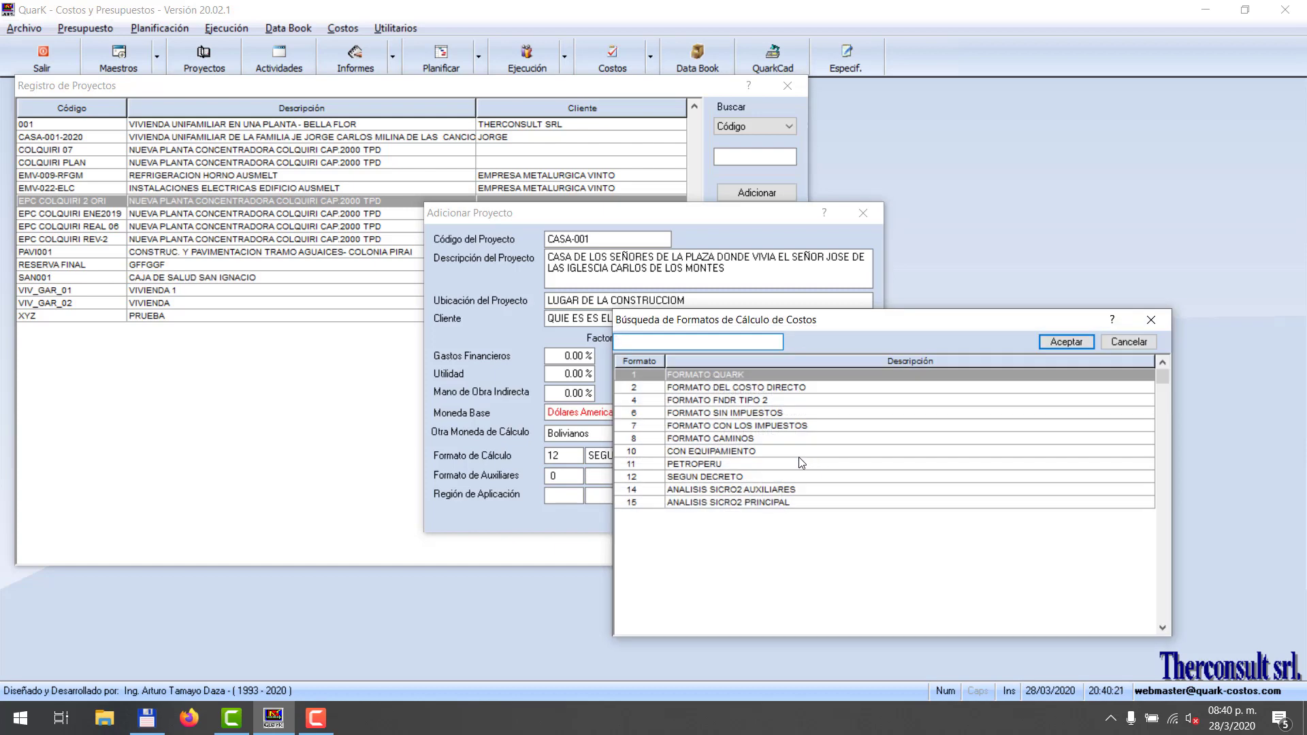
left_click(749, 439)
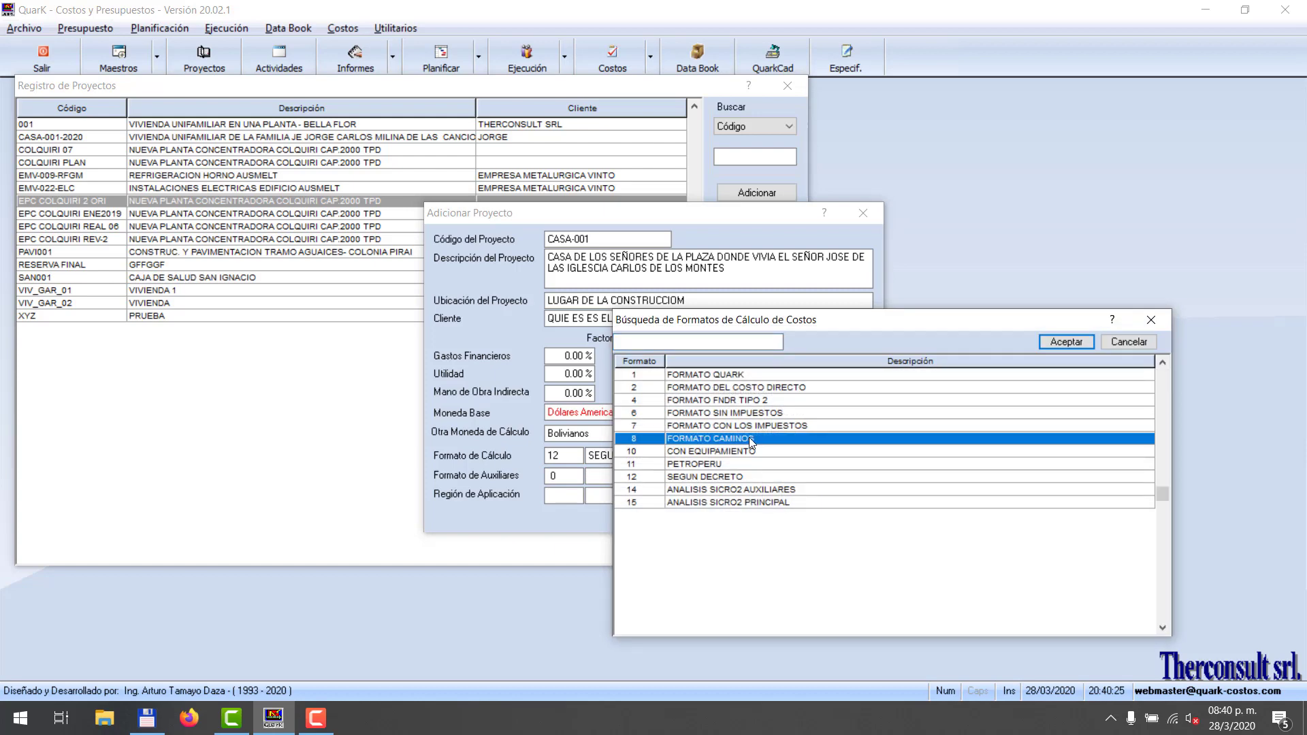
left_click(1133, 340)
left_click(563, 477)
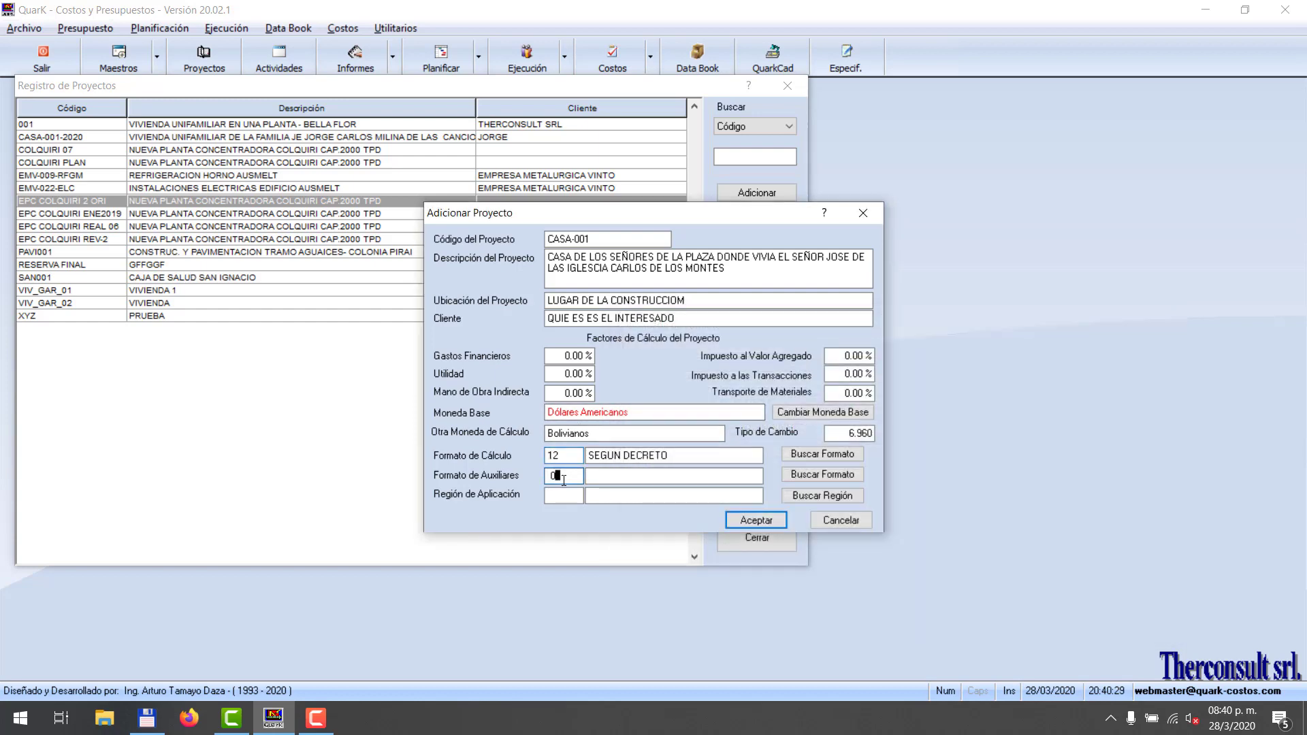
left_click(602, 455)
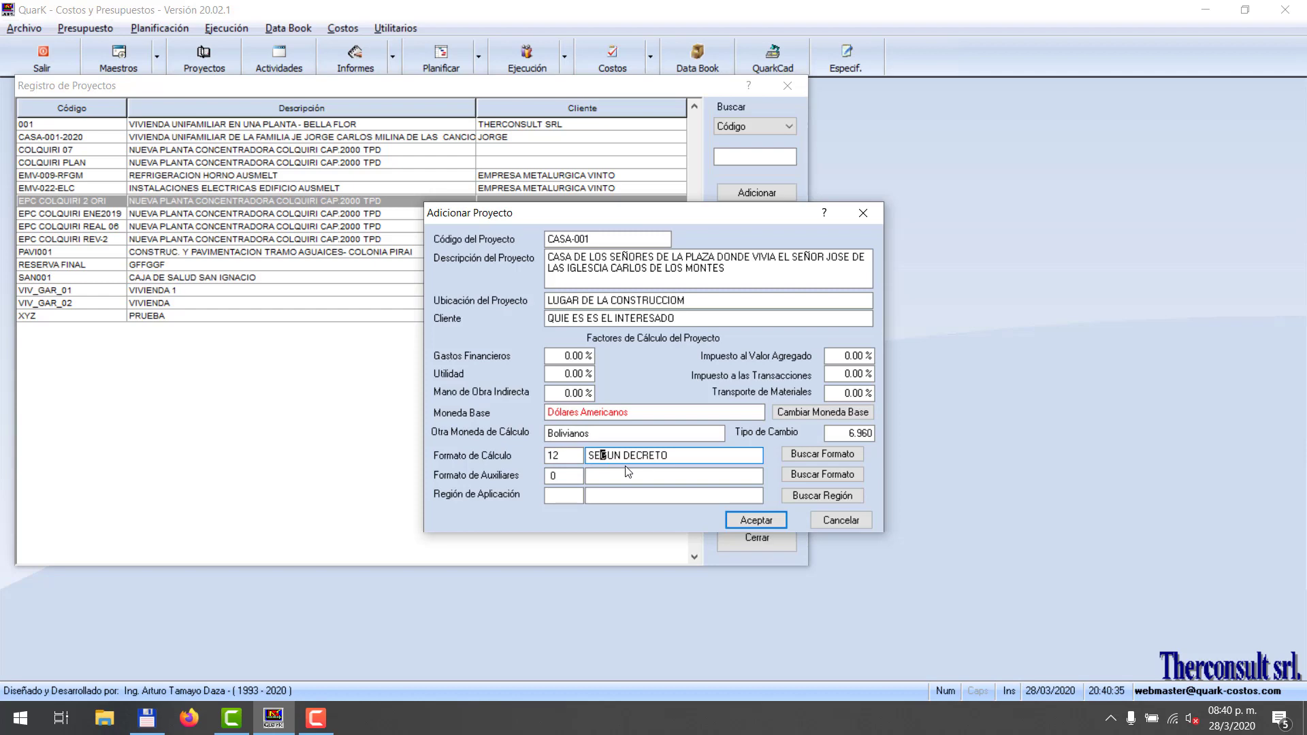
Choose FORMATO DEL COSTO DIRECTO as the auxiliary format, and set the auxiliary format number back to 0.
left_click(827, 475)
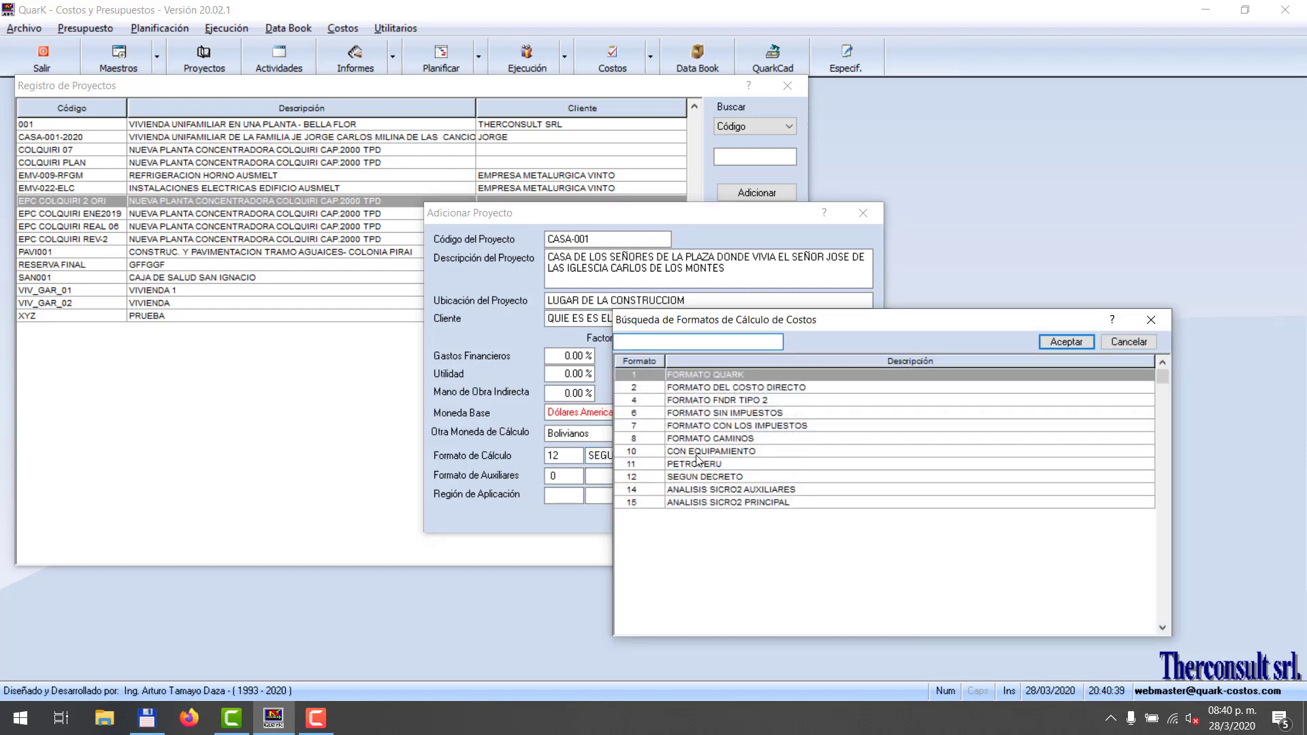
double_click(750, 385)
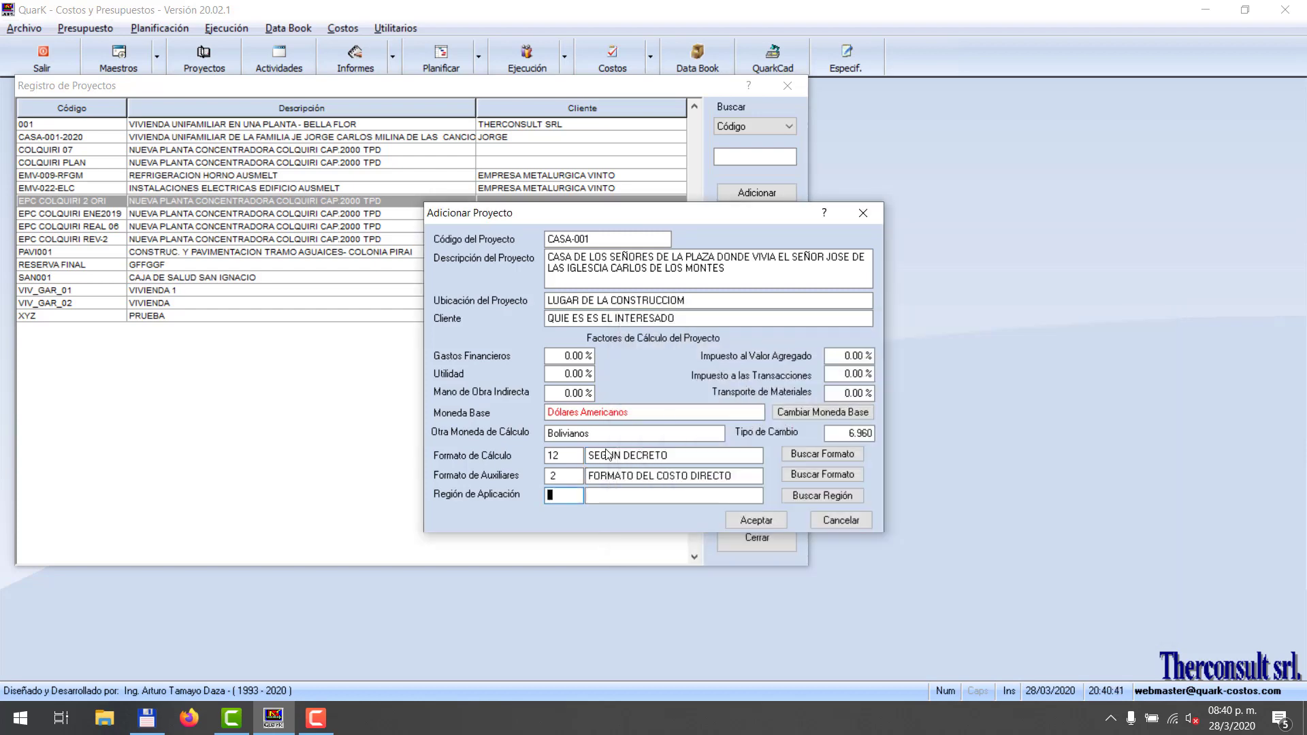
key("shift+Tab")
type("0")
left_click(545, 503)
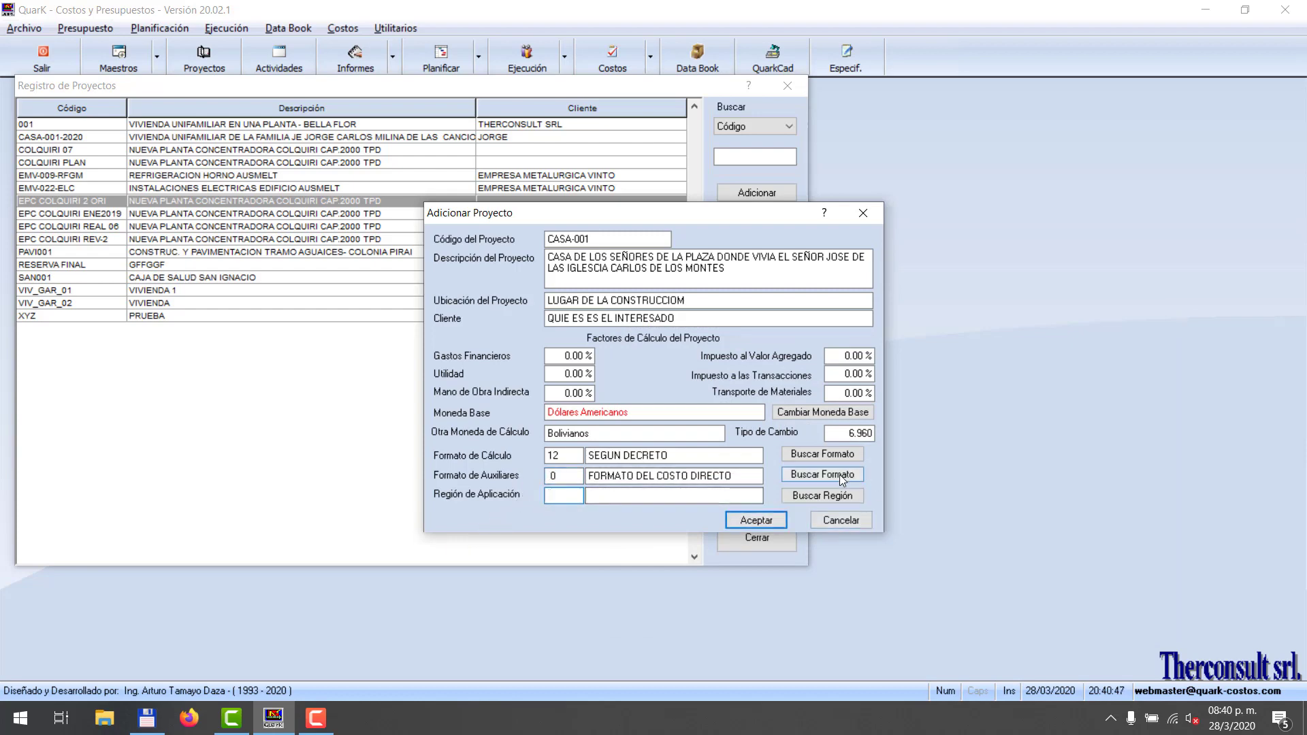
Set the application region to LA PAZ and confirm adding the project CASA-001.
left_click(832, 496)
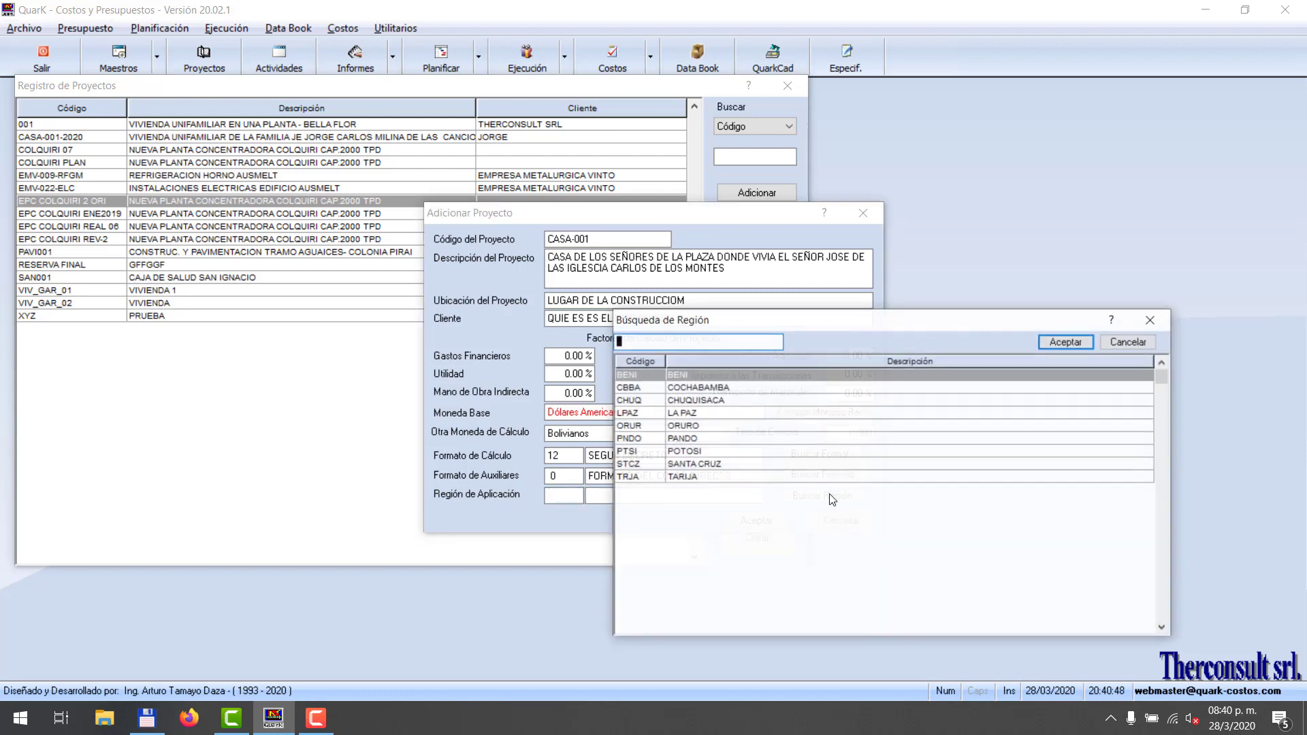
double_click(702, 413)
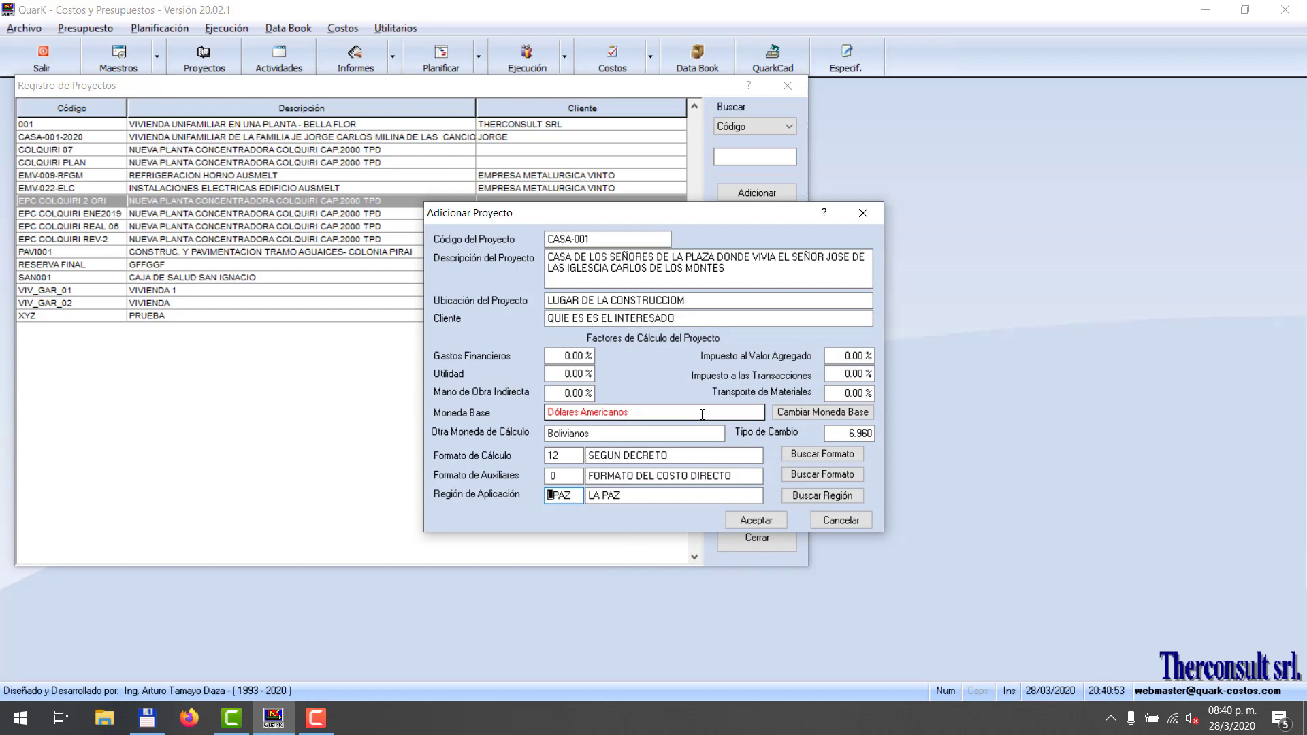
left_click(757, 521)
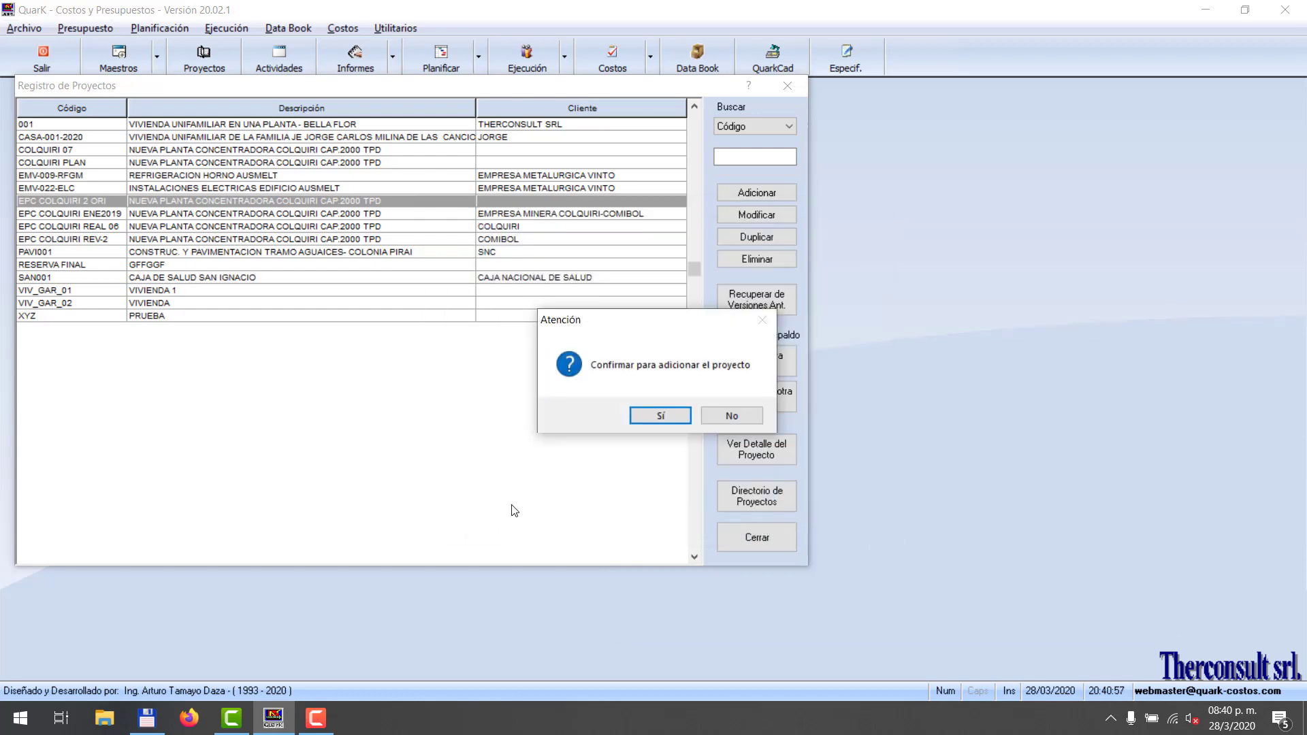
left_click(665, 416)
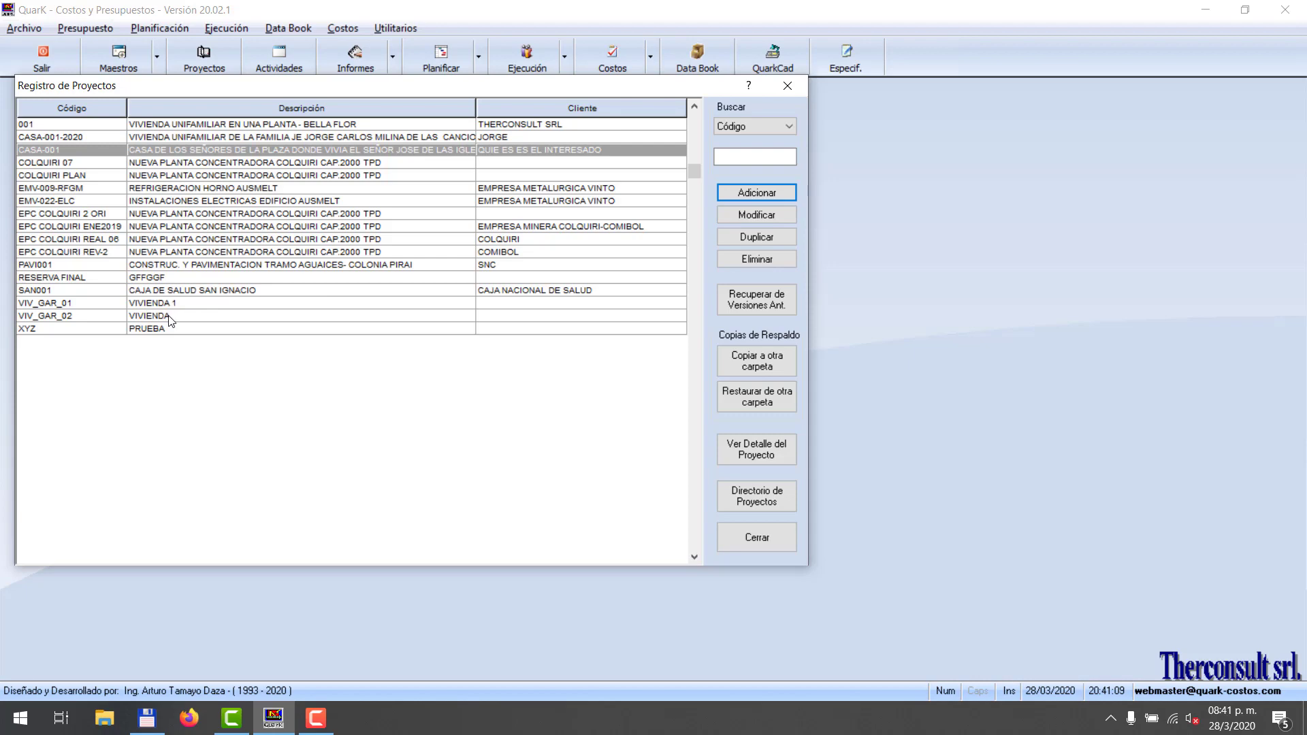
Duplicate the project VIV_GAR_02 as a new project with code CASA0002 and description VIVIENDA.
left_click(202, 317)
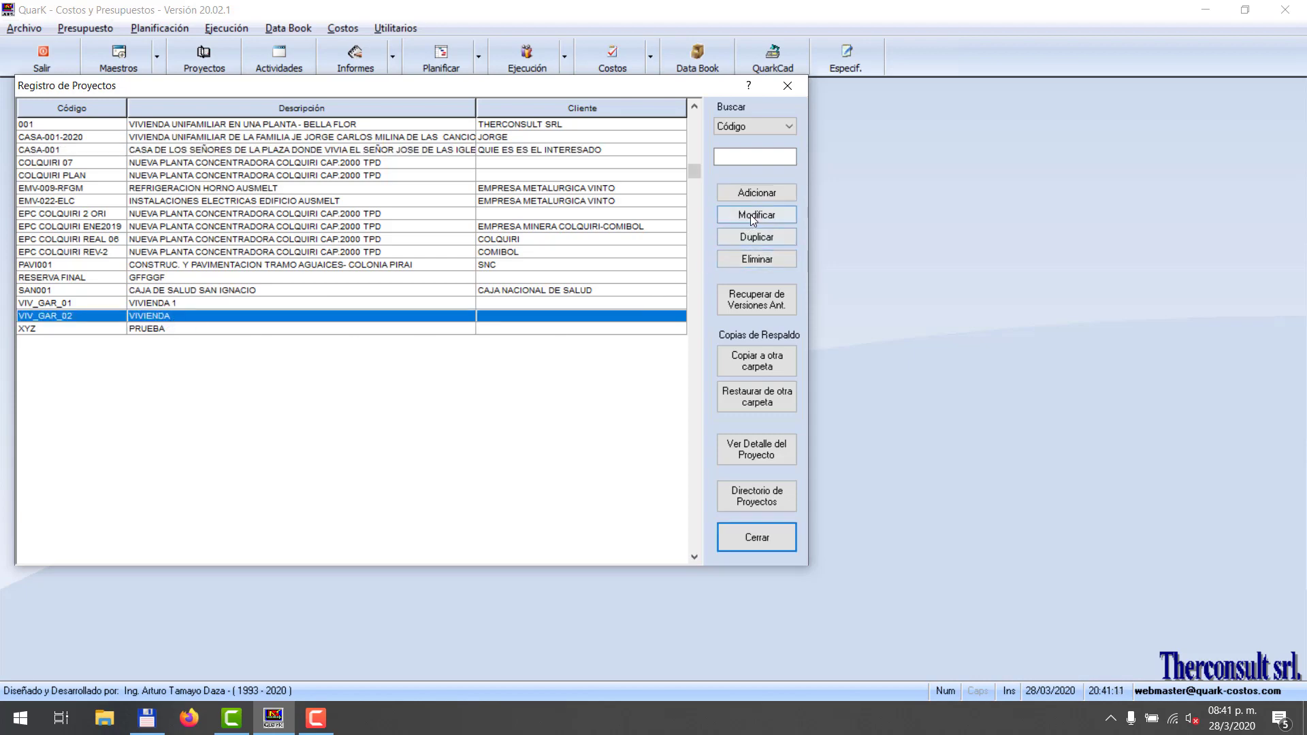
left_click(769, 240)
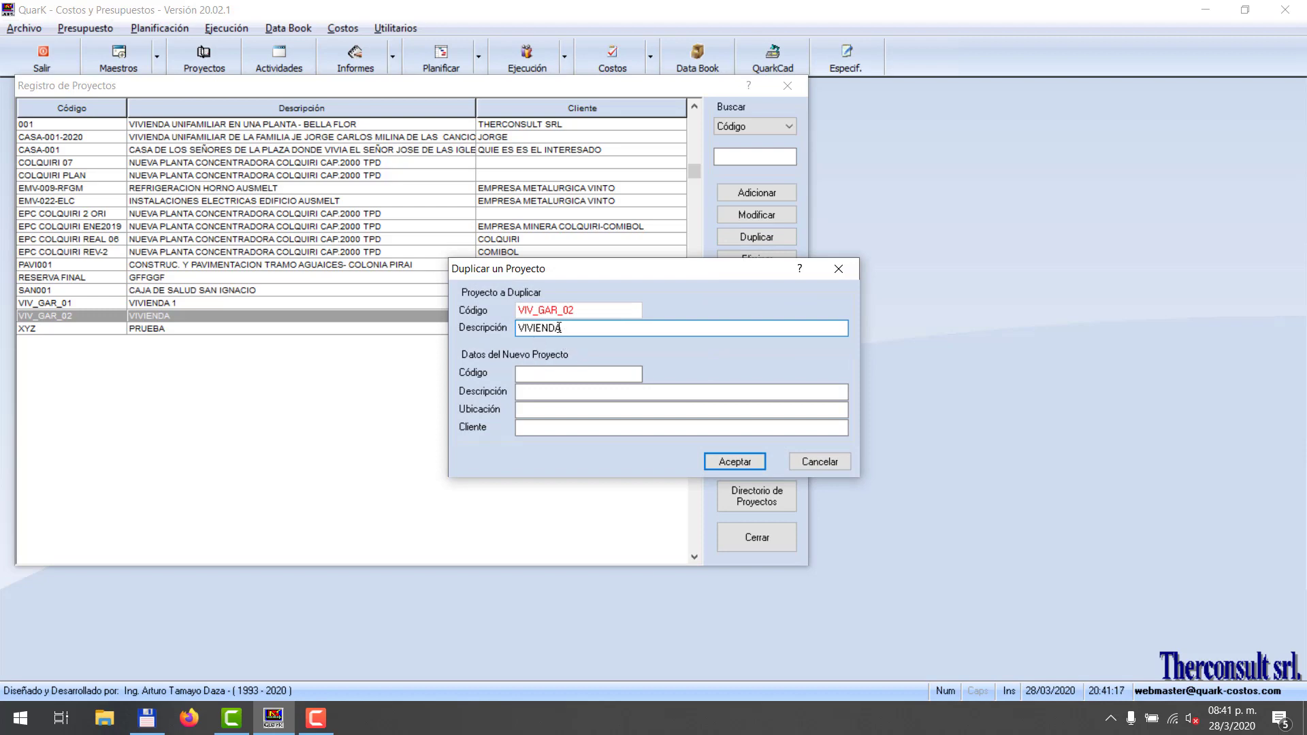
left_click(529, 373)
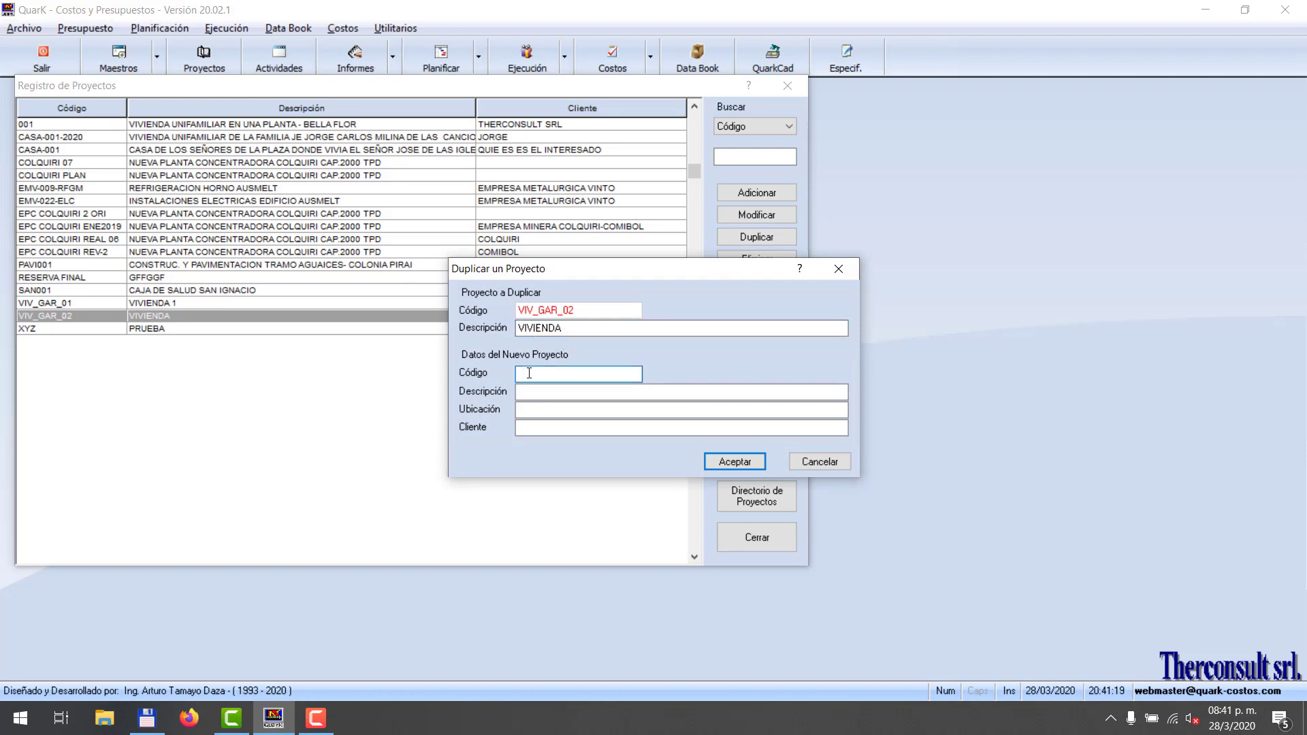
type("CASA0002")
left_click(538, 393)
type("V")
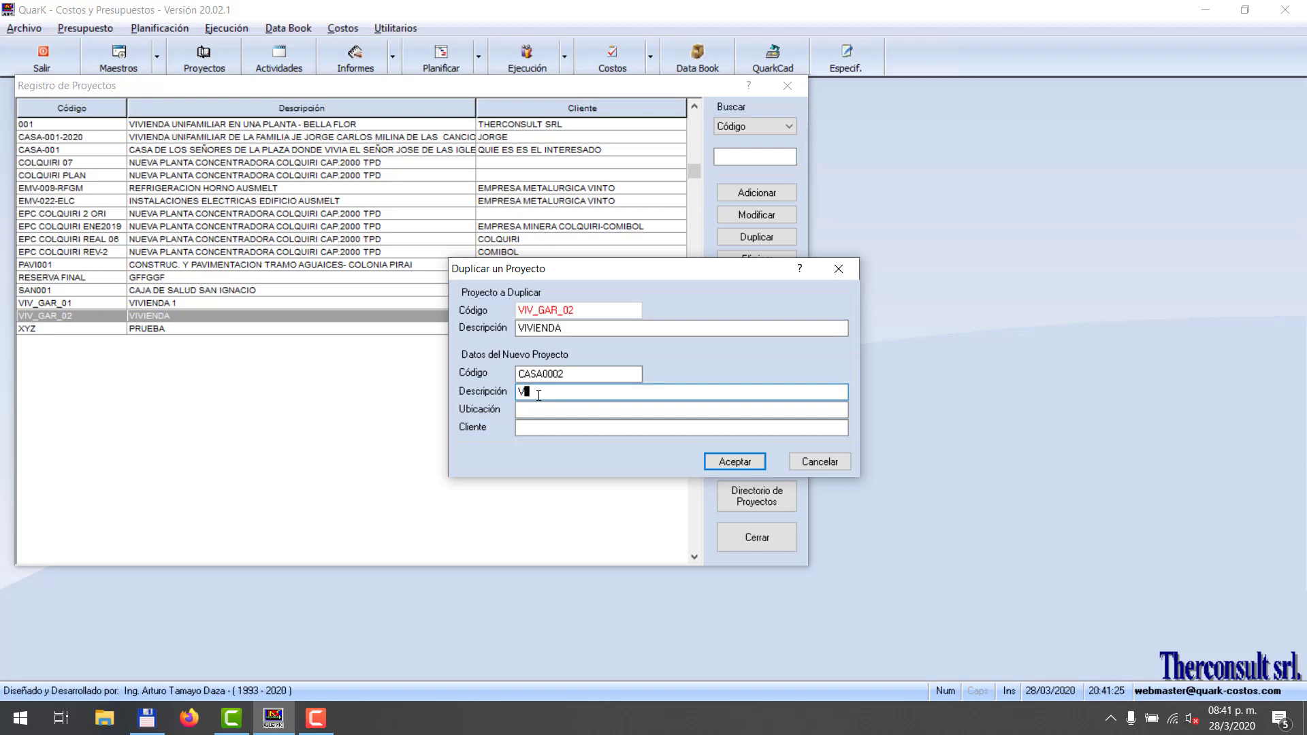
type("IVIENDA")
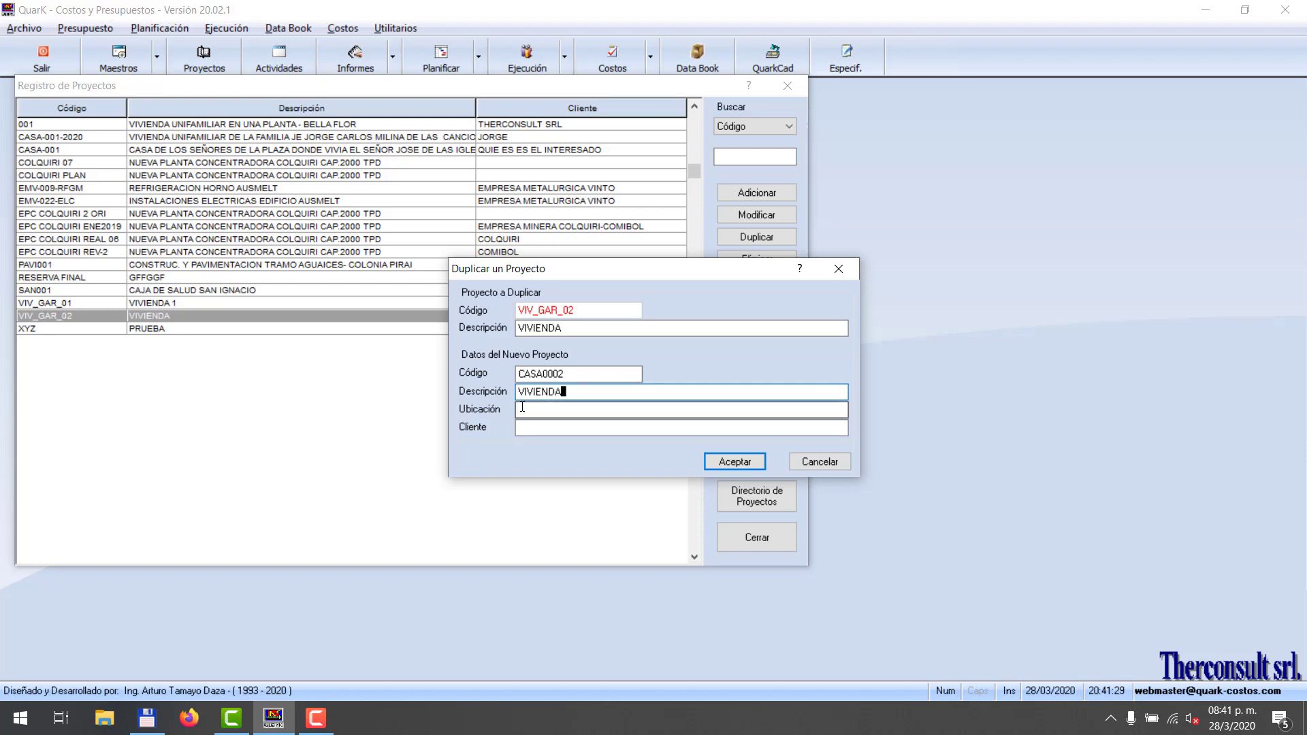
left_click(730, 466)
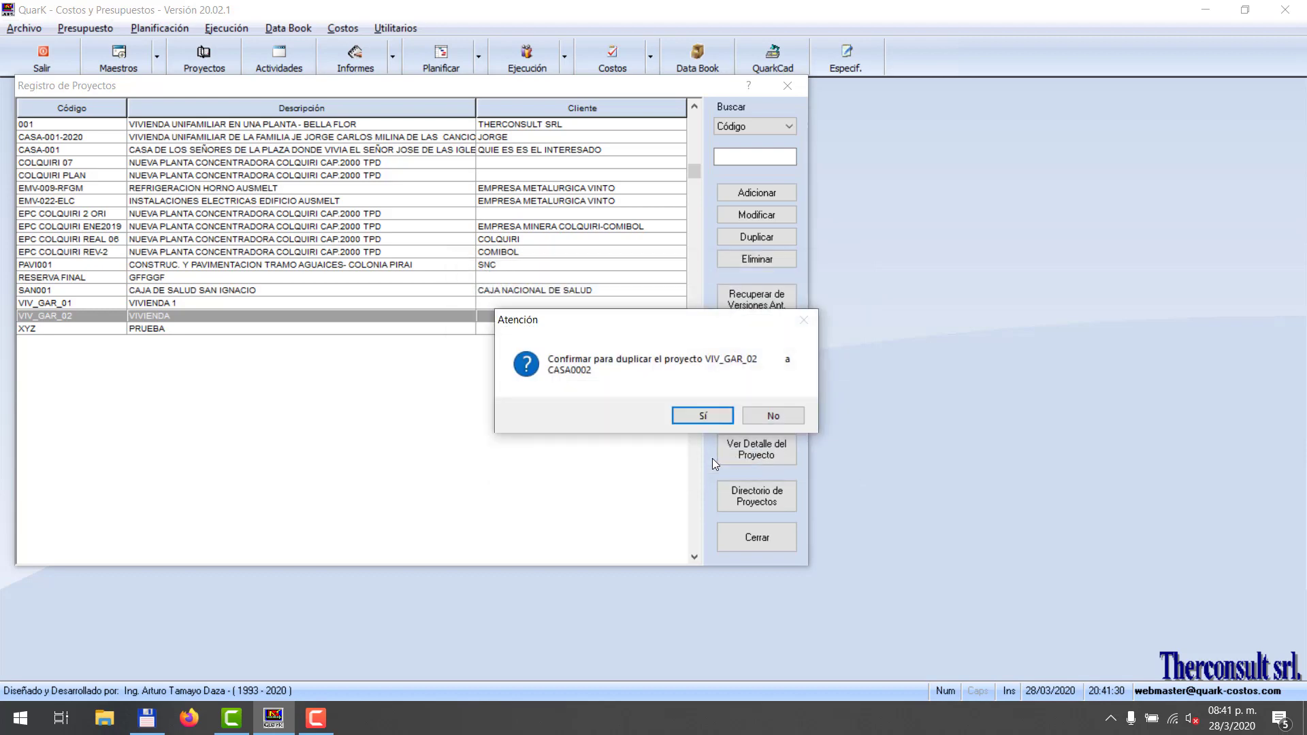
left_click(726, 425)
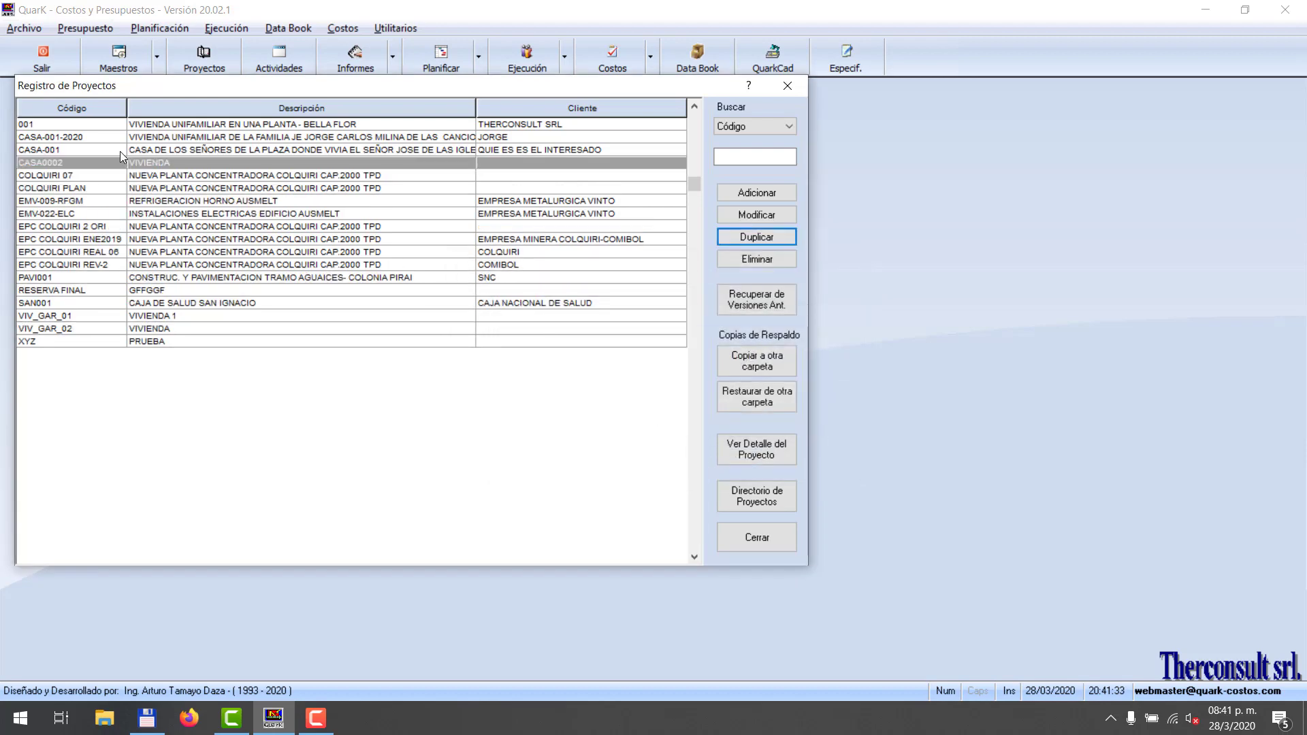
View the activities and work volumes of the project CASA0002, and close the detail view.
left_click(145, 165)
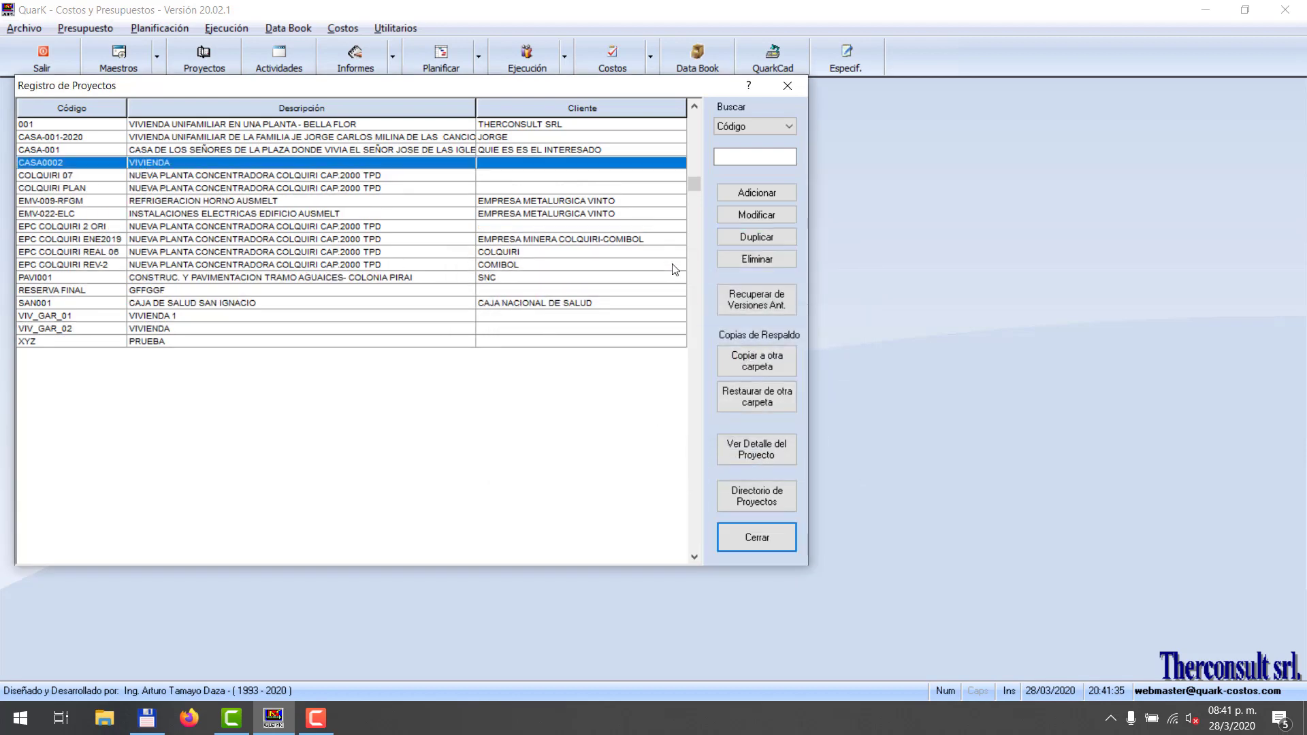
left_click(783, 452)
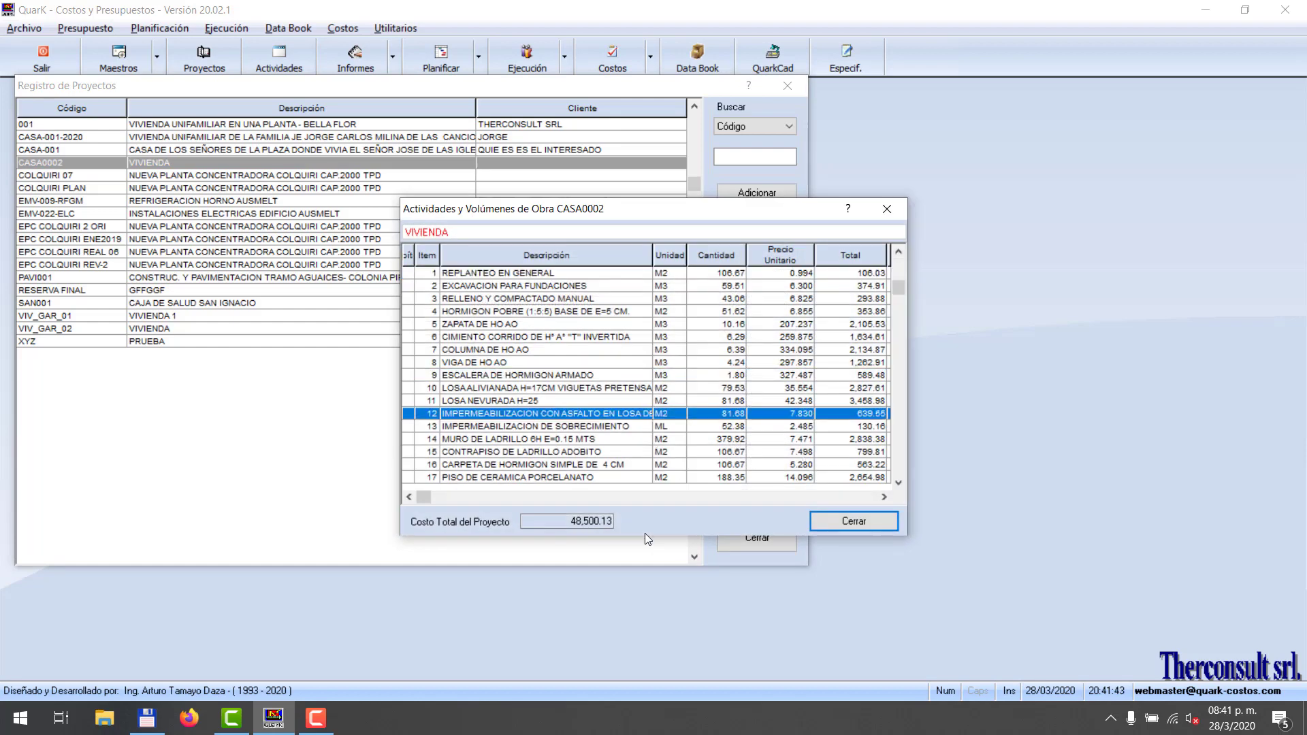
left_click(886, 523)
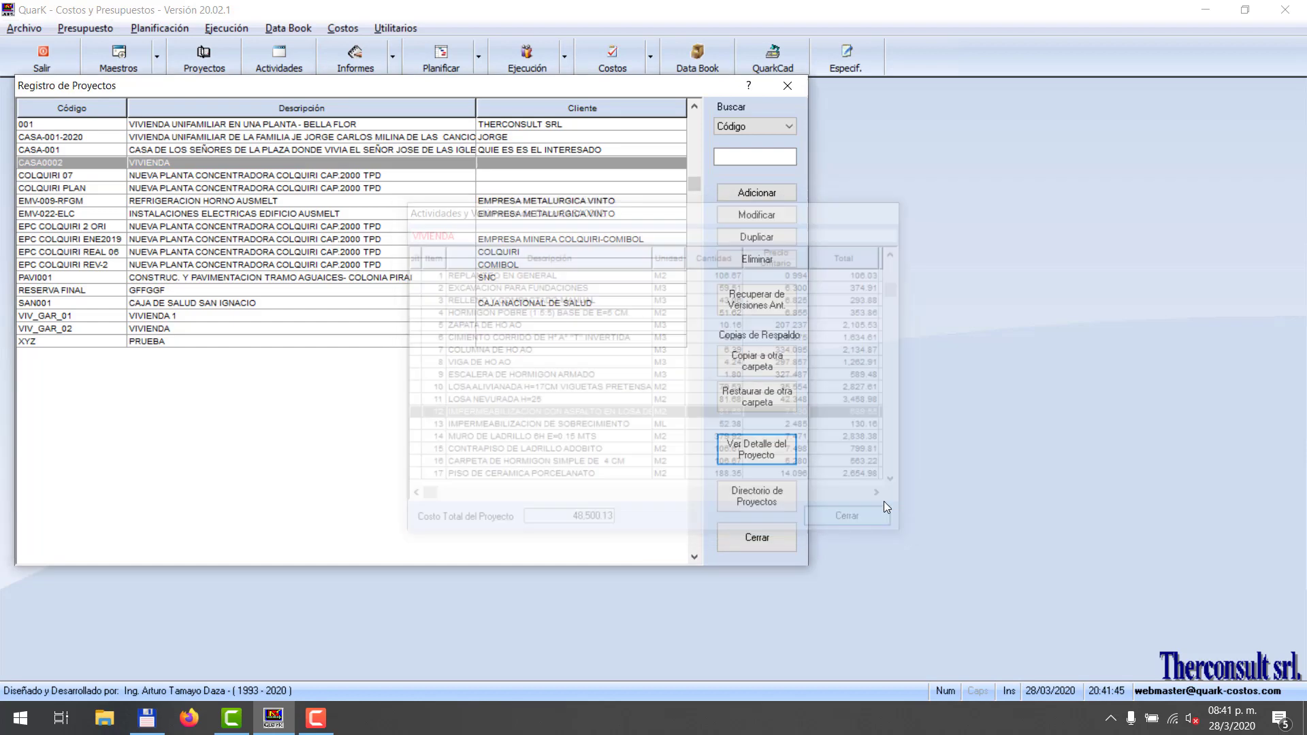
Modify the project CASA0002, setting its profit (Utilidad) to 10% and value-added tax (Impuesto al Valor Agregado) to 13%.
left_click(774, 217)
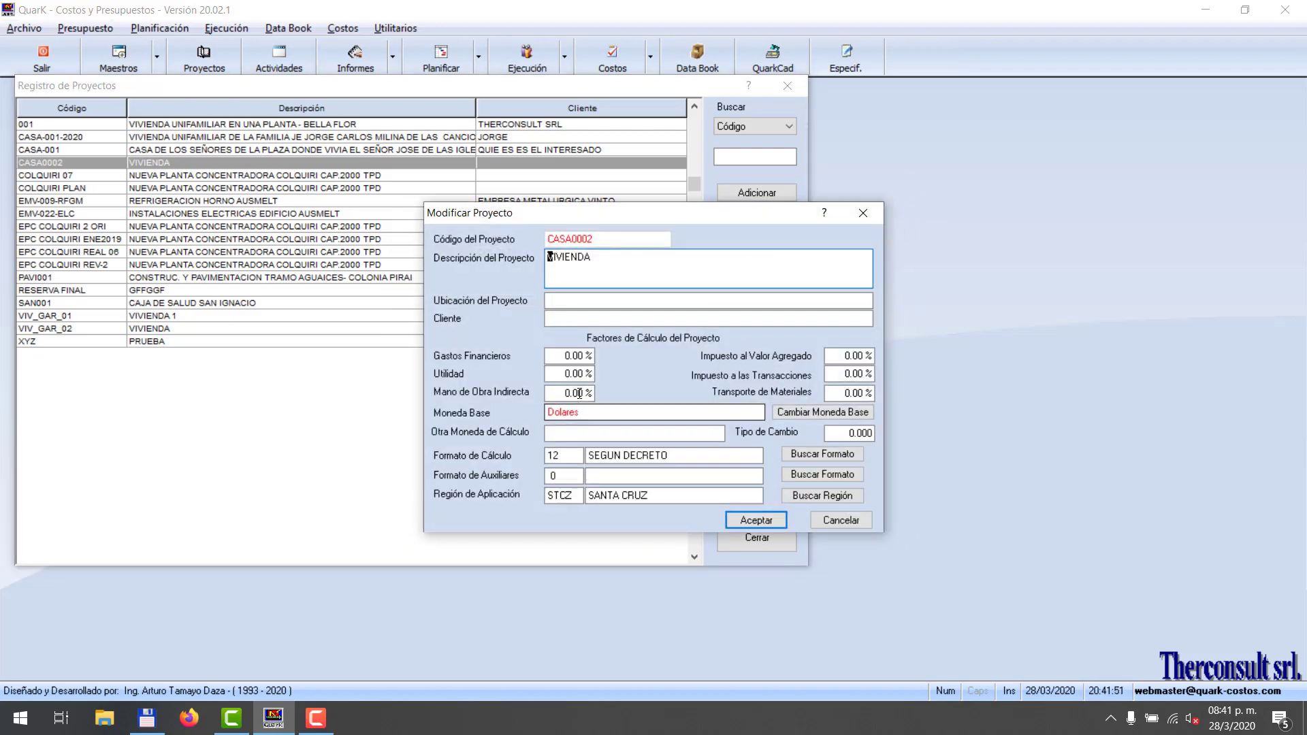
left_click(559, 373)
type("10")
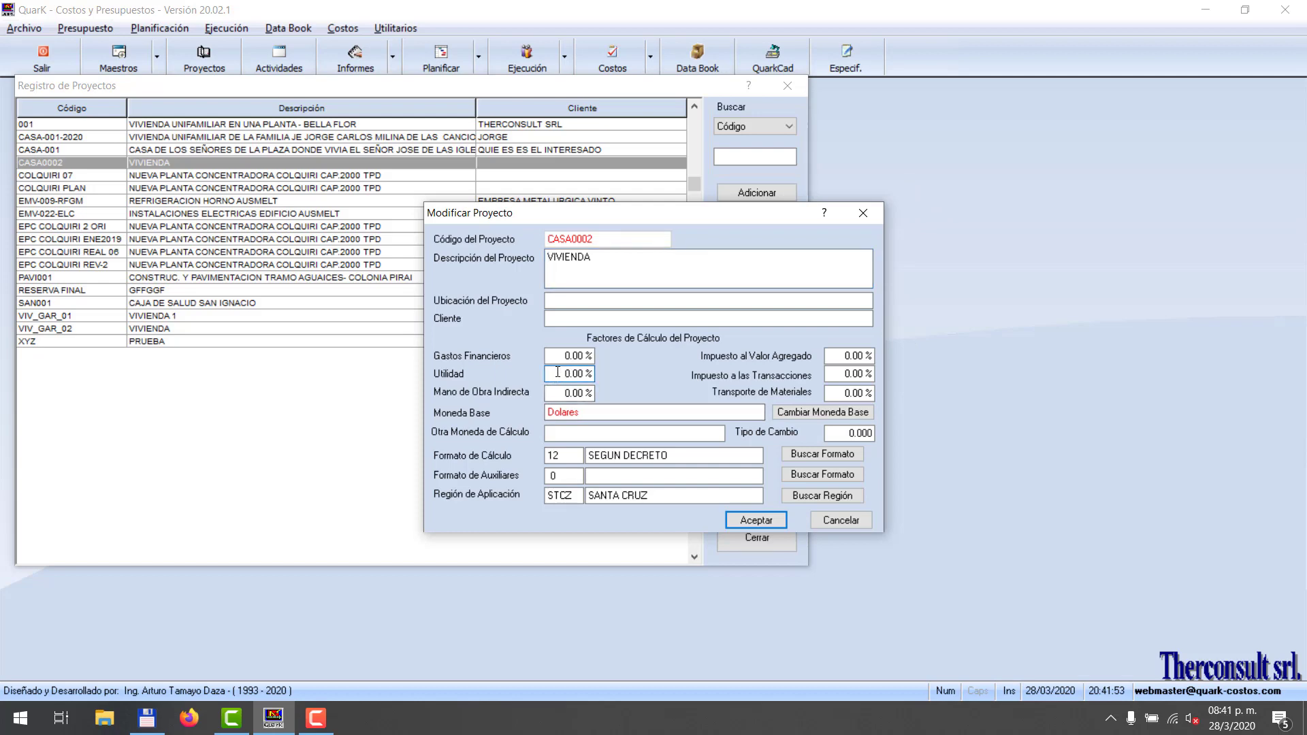
left_click(576, 393)
left_click(844, 375)
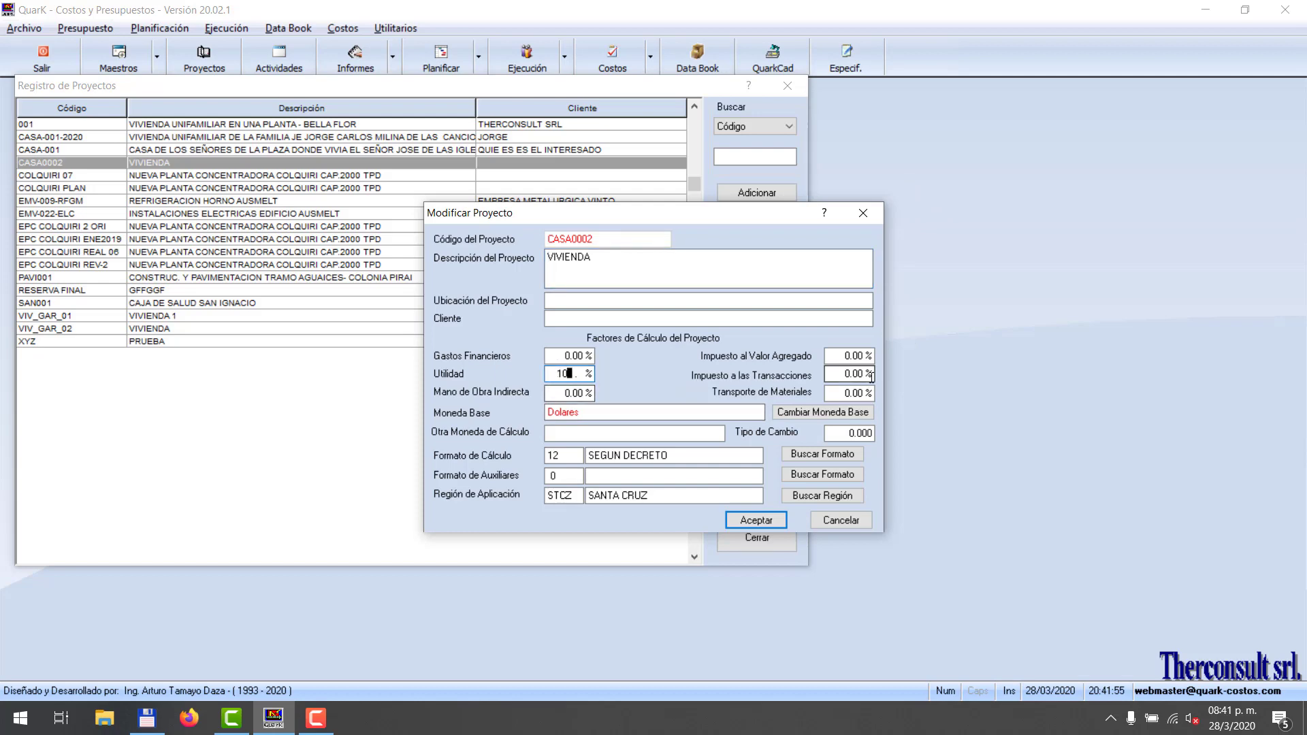
left_click(833, 355)
type("13")
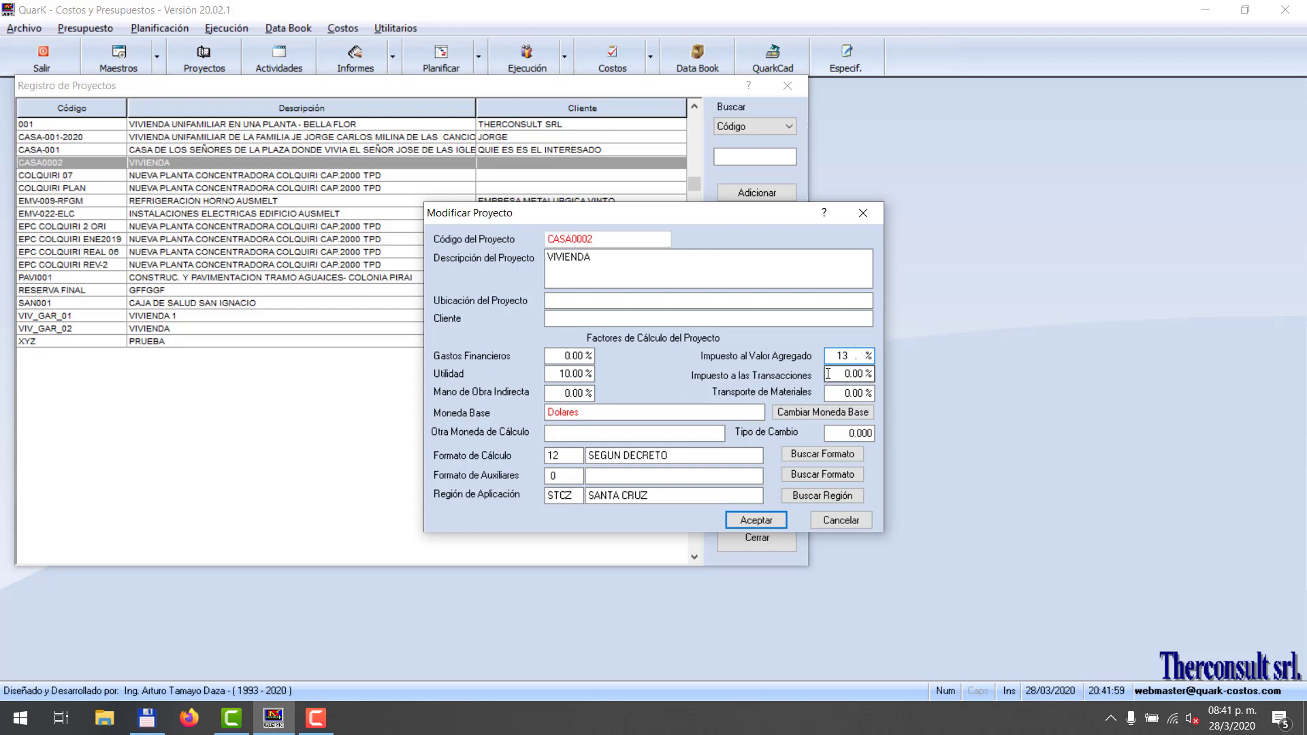
Set the transactions tax (Impuesto a las Transacciones) of the project CASA0002 to 3%.
left_click(827, 374)
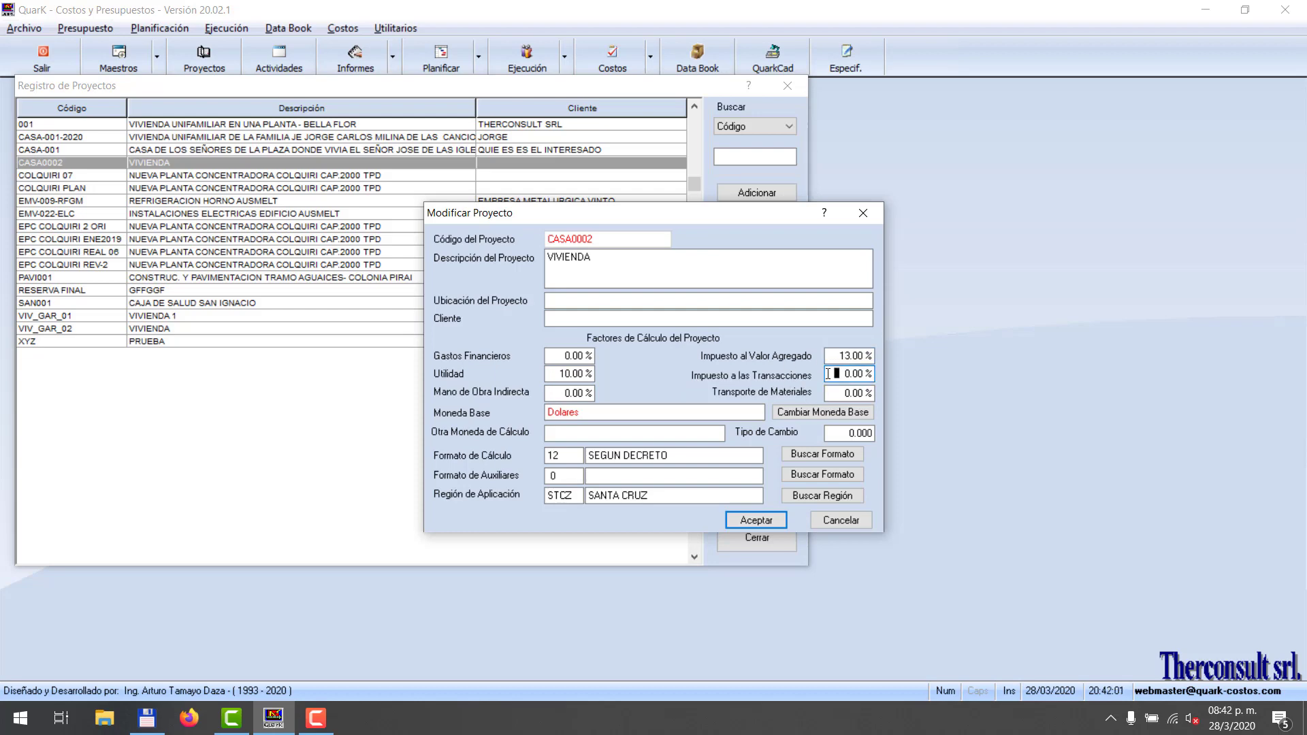
type("3 .")
left_click(835, 393)
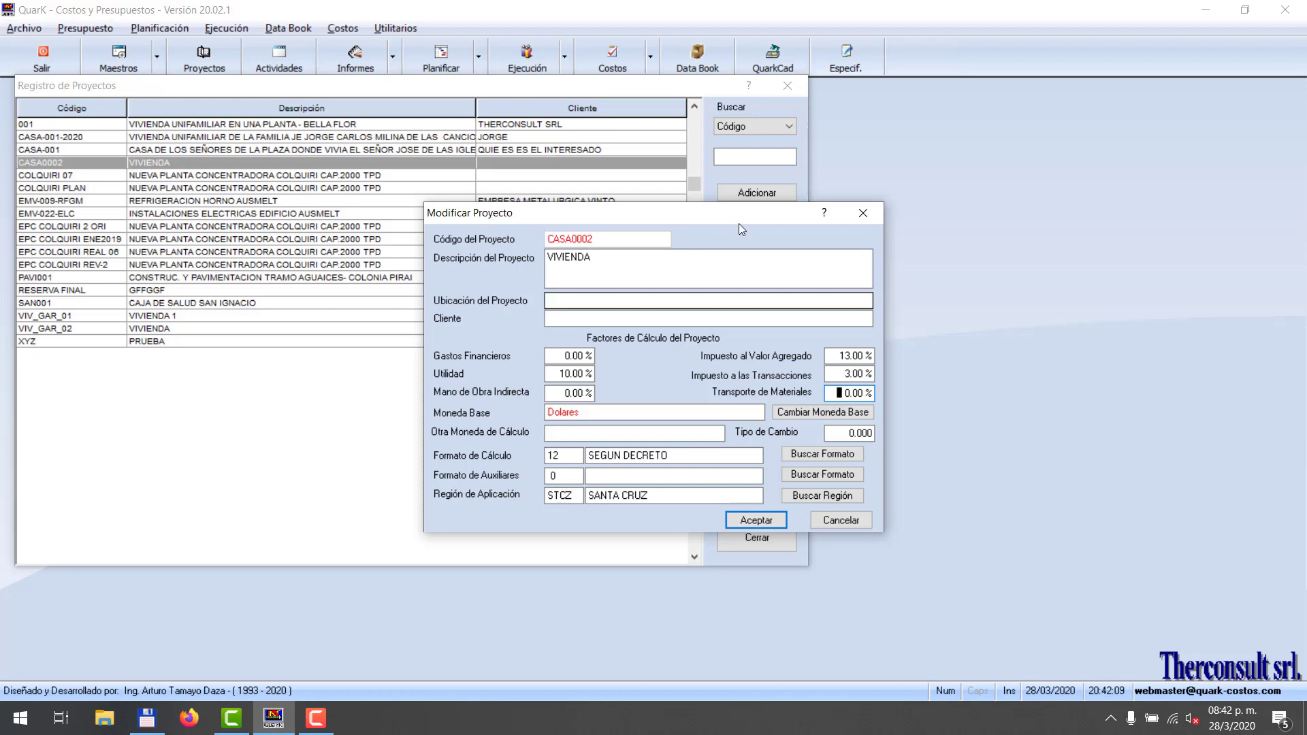
left_click(570, 435)
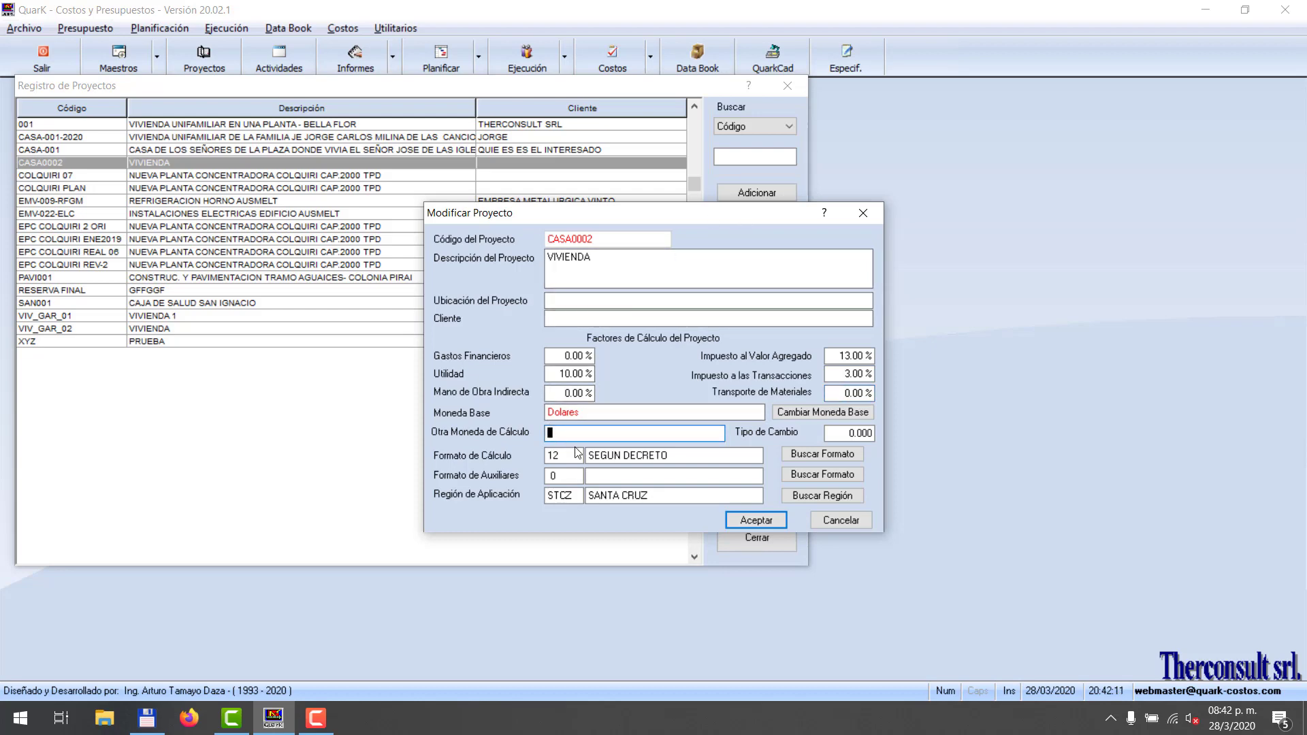
type("<b")
key("BackSpace")
key("BackSpace")
Change the project's base currency to Bolivianos with a calculation factor of 6.96, and confirm the modification and the reprocessing of resource prices.
left_click(810, 412)
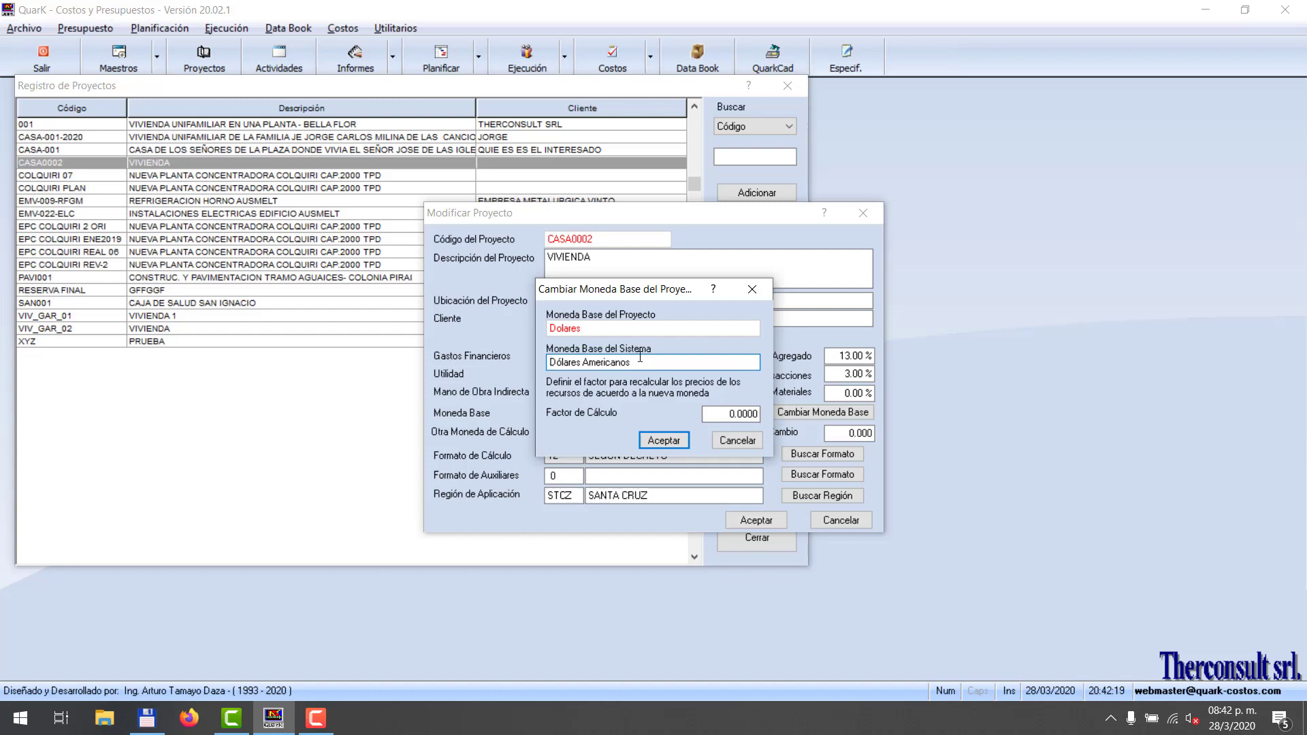
left_click_drag(640, 361, 548, 360)
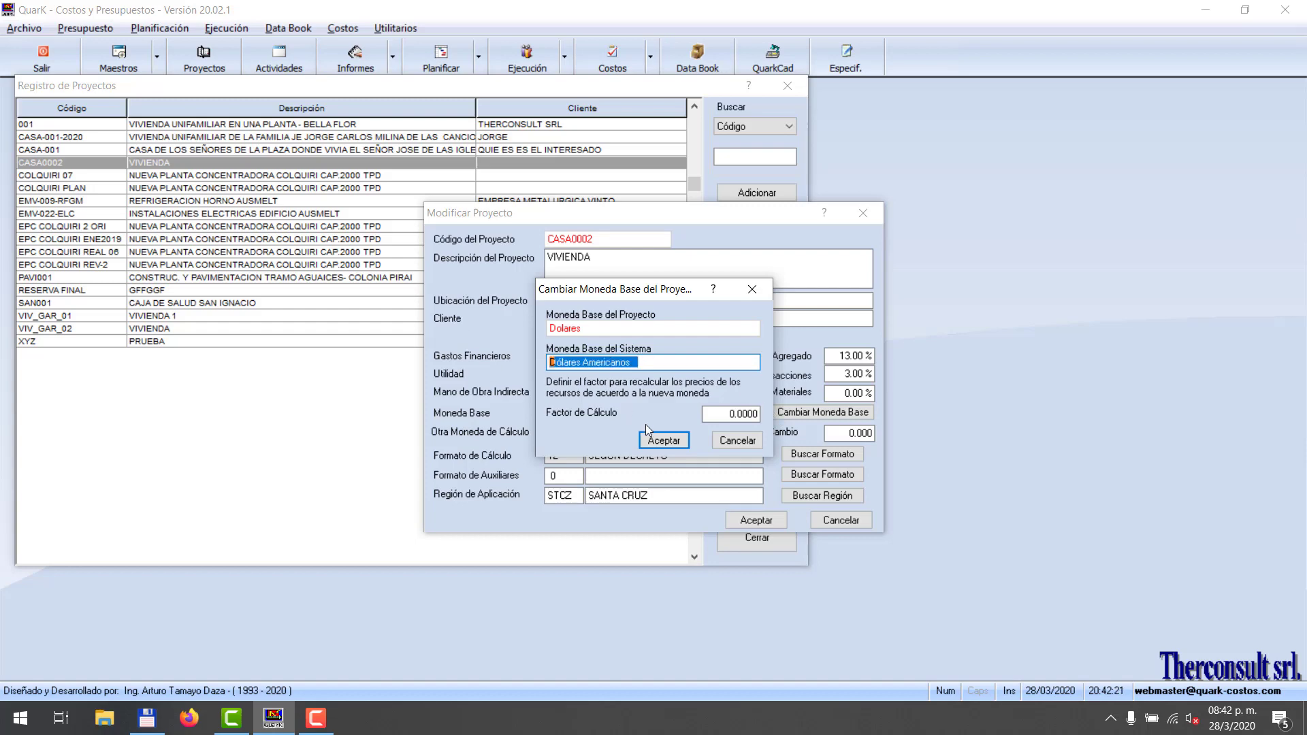
type("B")
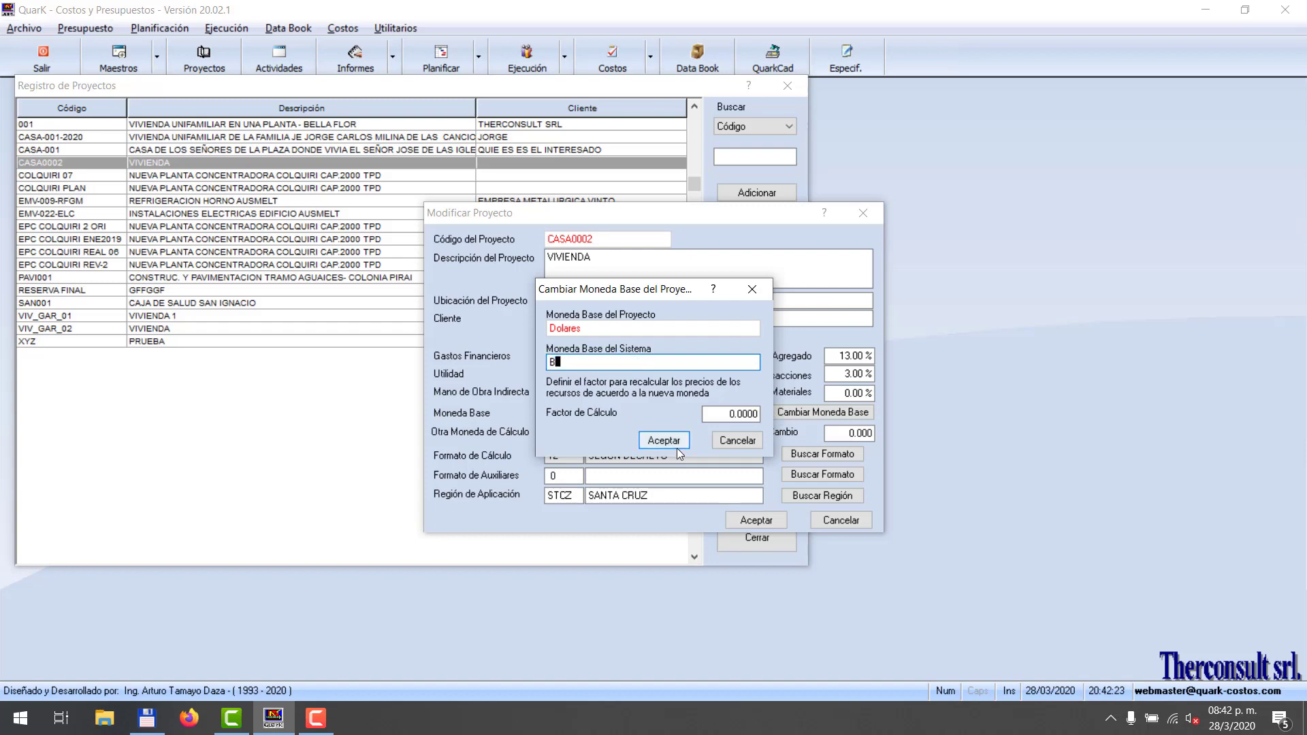
type("olivianos")
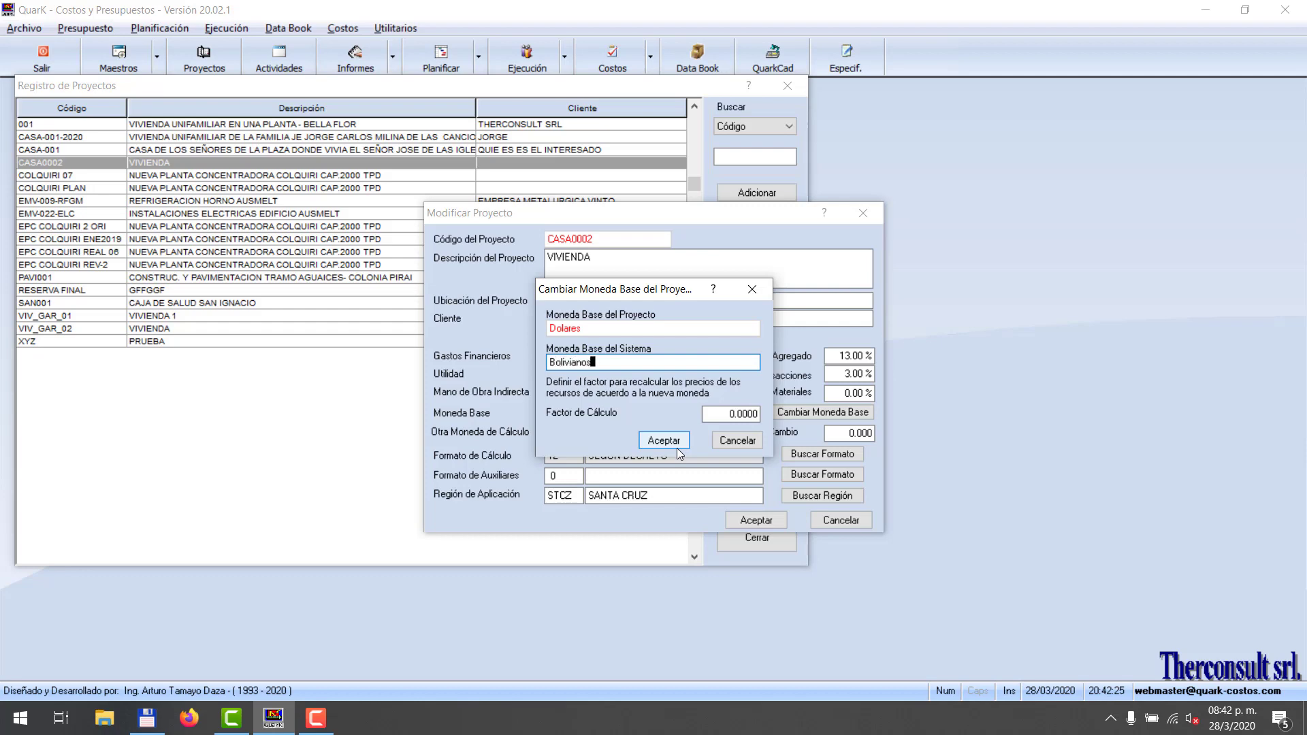
left_click(718, 415)
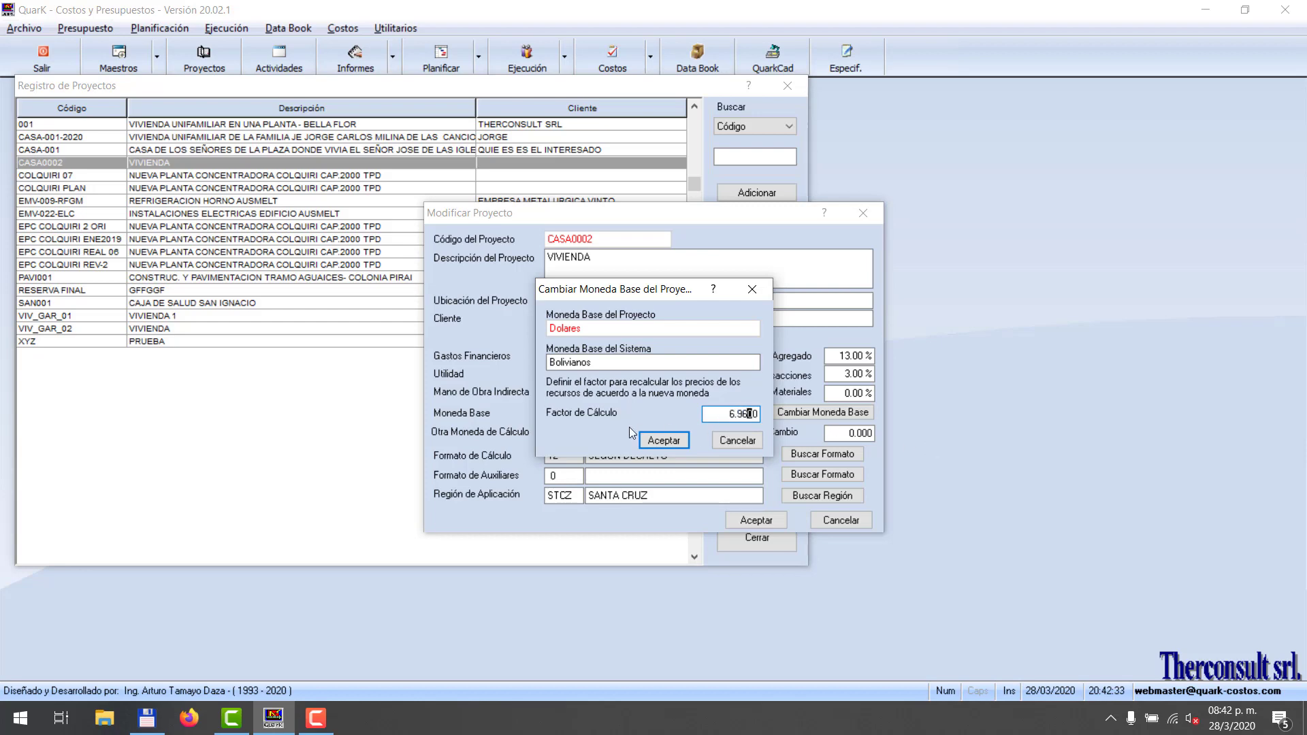
left_click(663, 443)
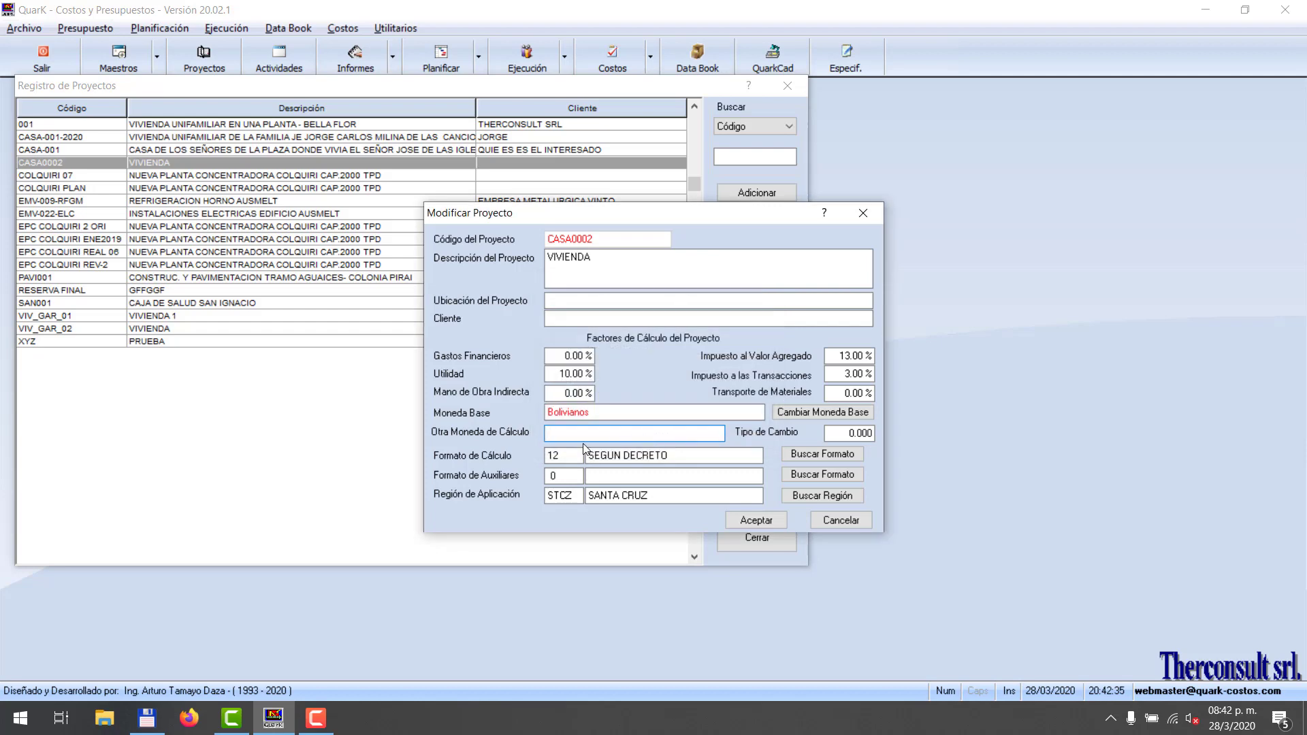
left_click(754, 524)
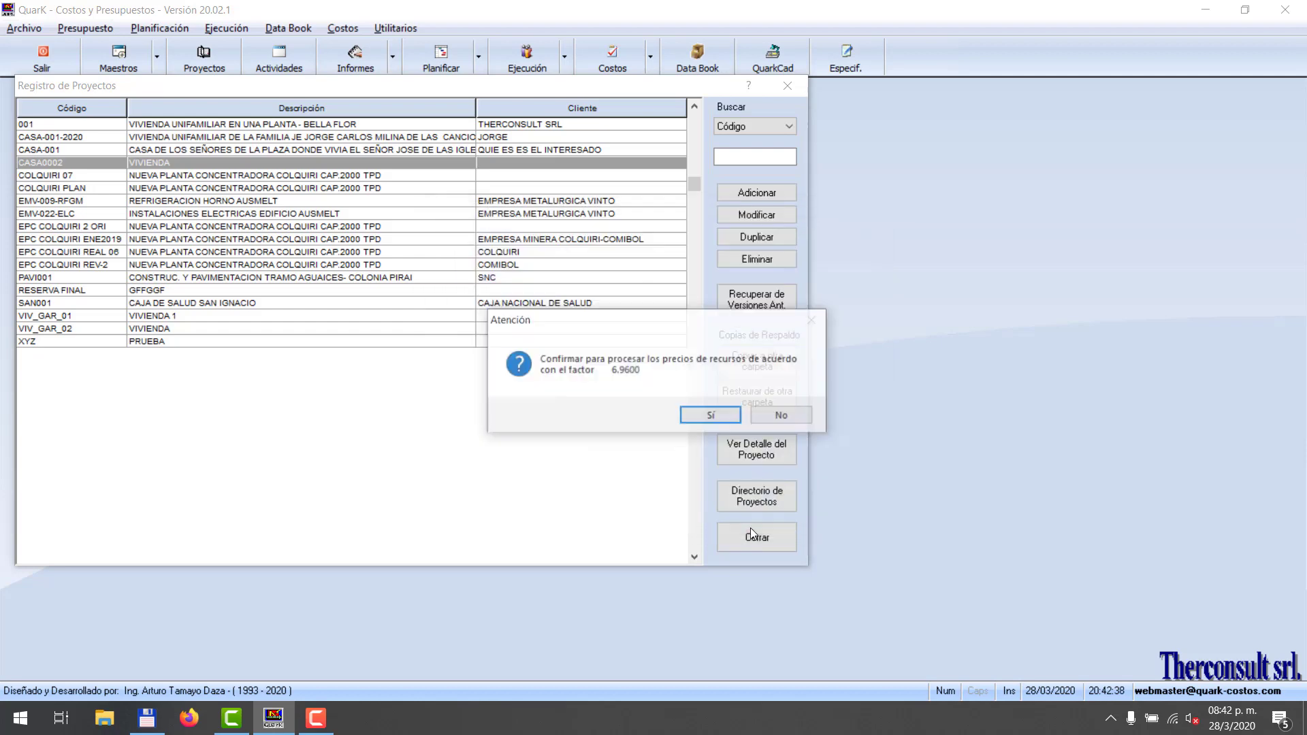
left_click(716, 408)
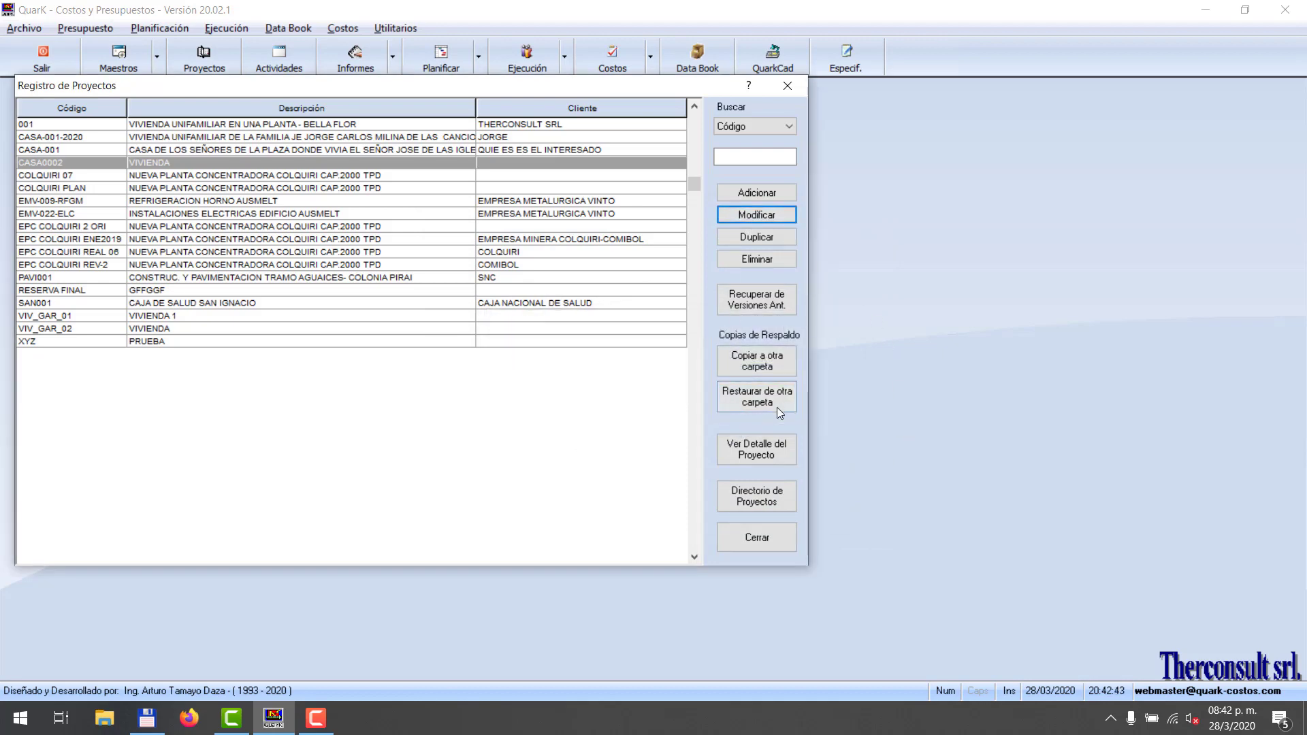
Check the unit prices and total project cost in the detail of CASA0002, and close the detail view.
left_click(774, 452)
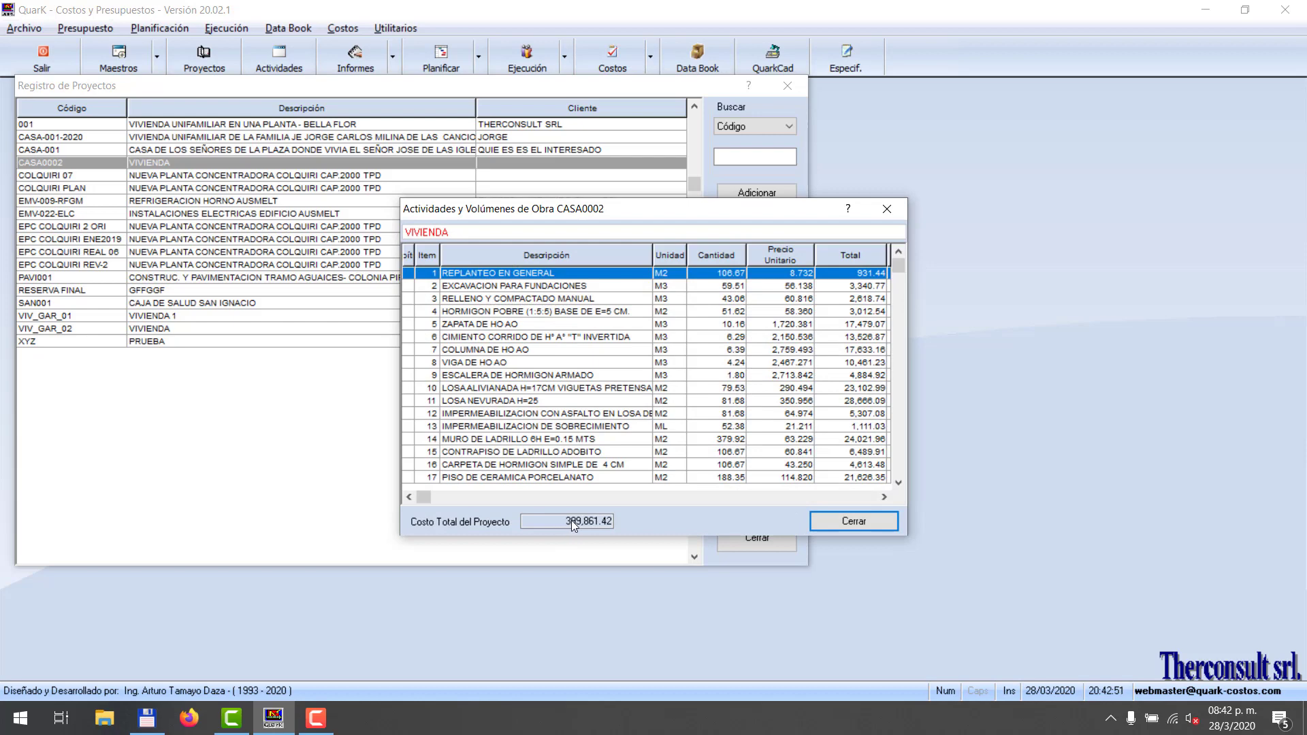
left_click(854, 523)
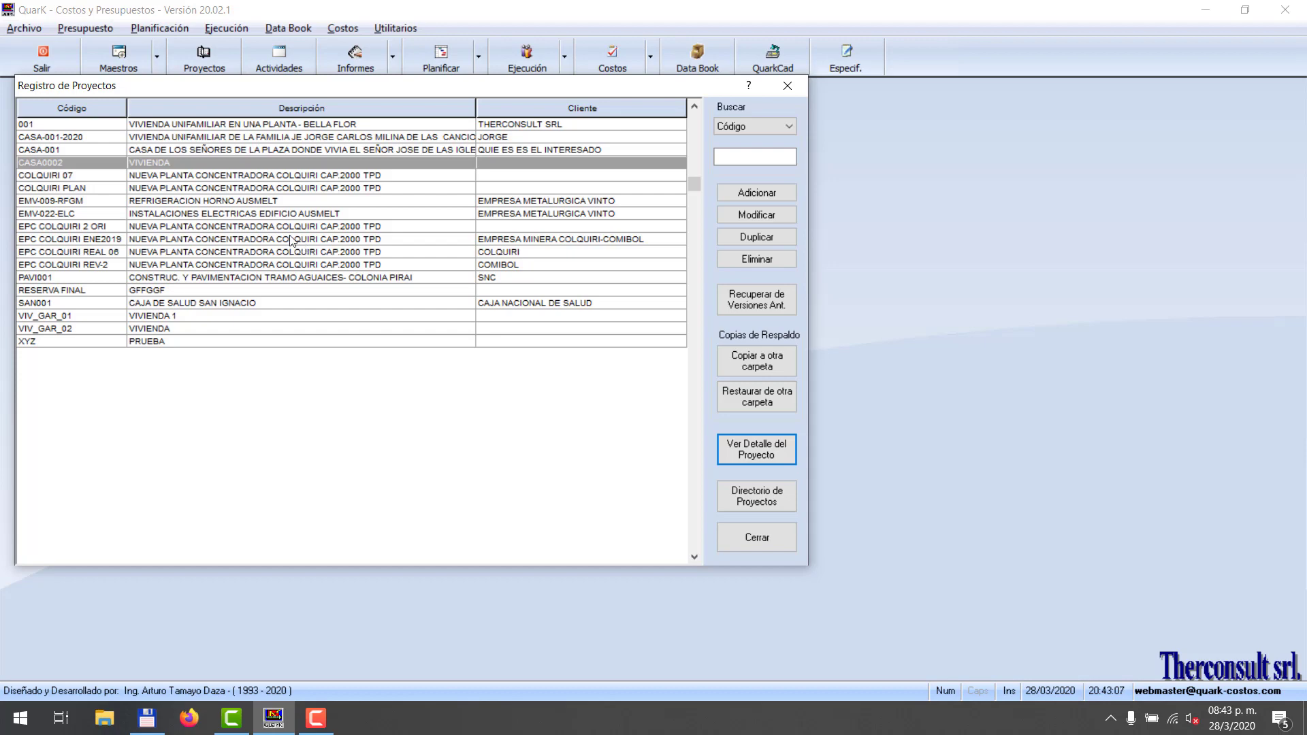
Select the project VIV_GAR_01 in the project register.
left_click(201, 317)
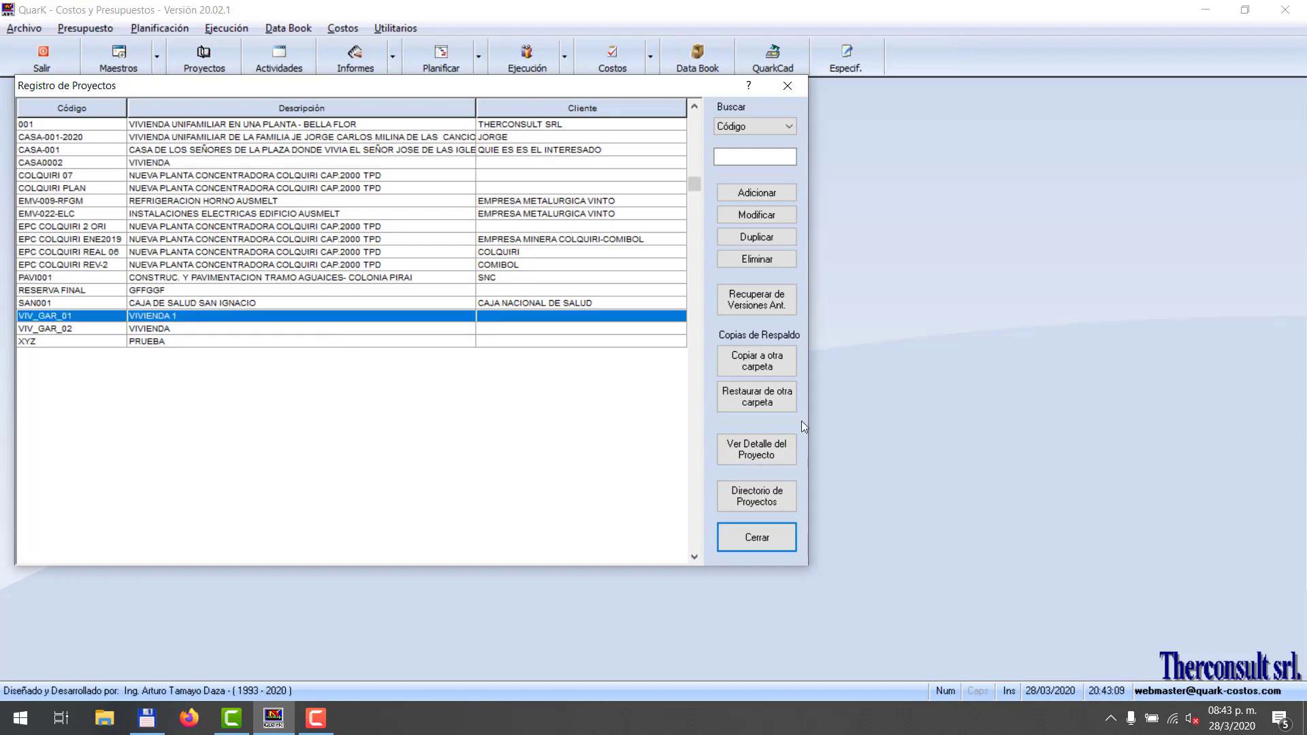